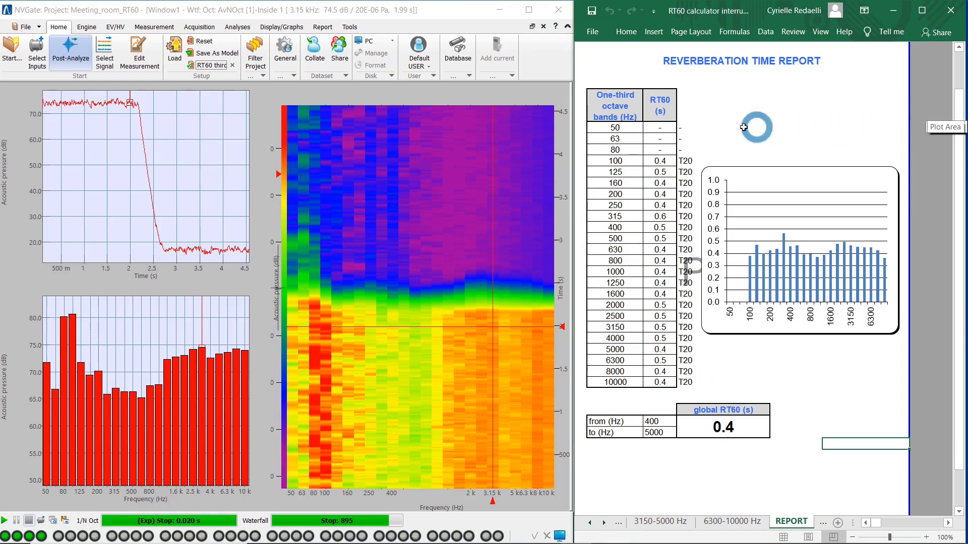
Set the 3150 Hz regression line calculation mode to auto T30 in the RT60 workbook and return to the REPORT sheet.
{"action": "mouse_move", "coordinate": [126, 98]}
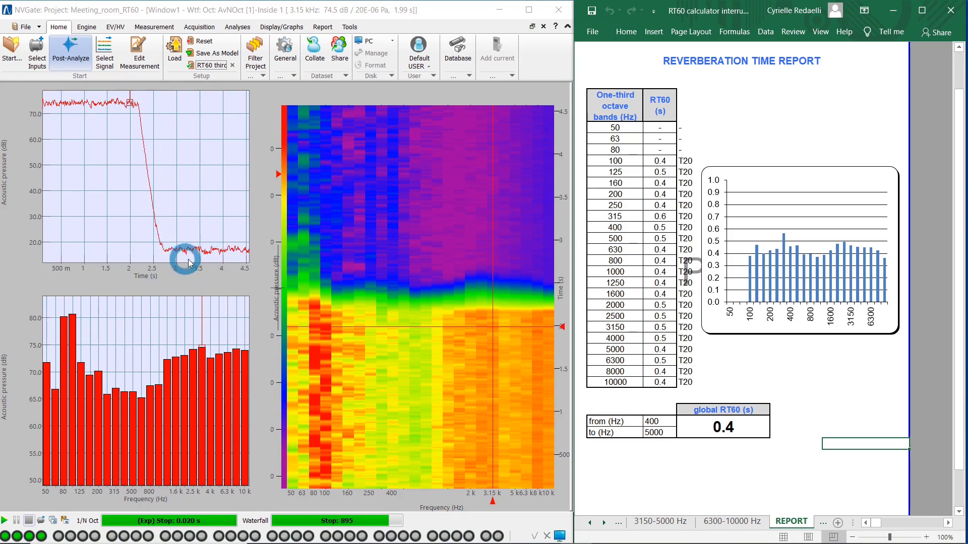
{"action": "left_click", "coordinate": [655, 521]}
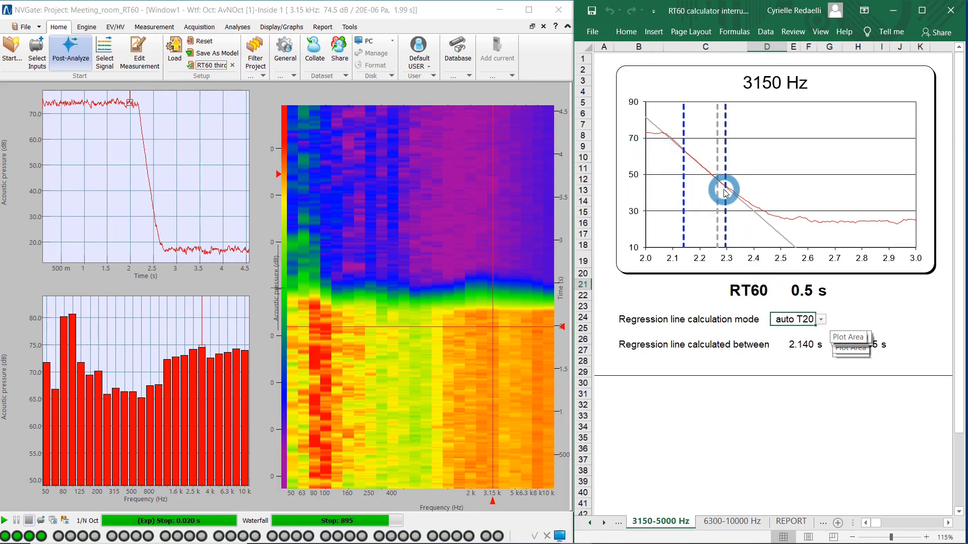
{"action": "left_click", "coordinate": [818, 319]}
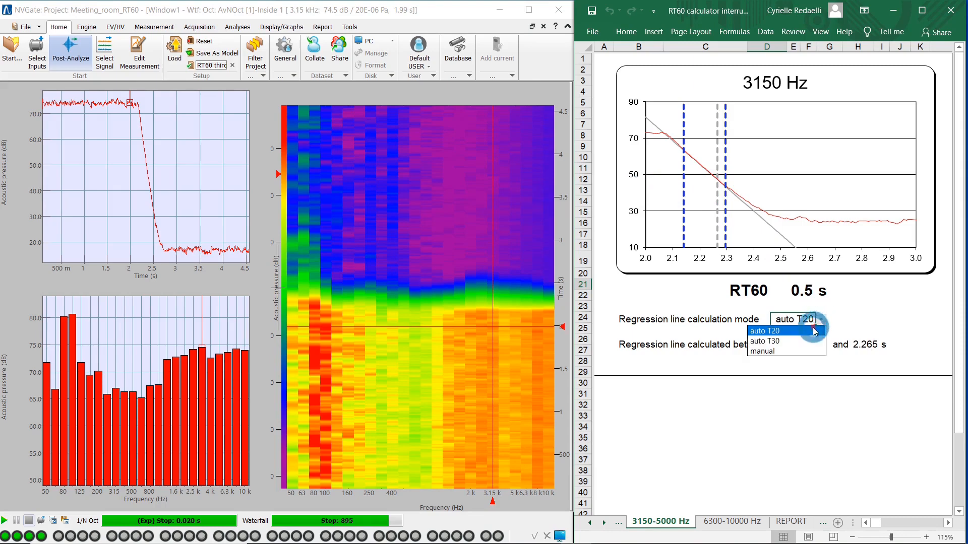
{"action": "left_click", "coordinate": [808, 342]}
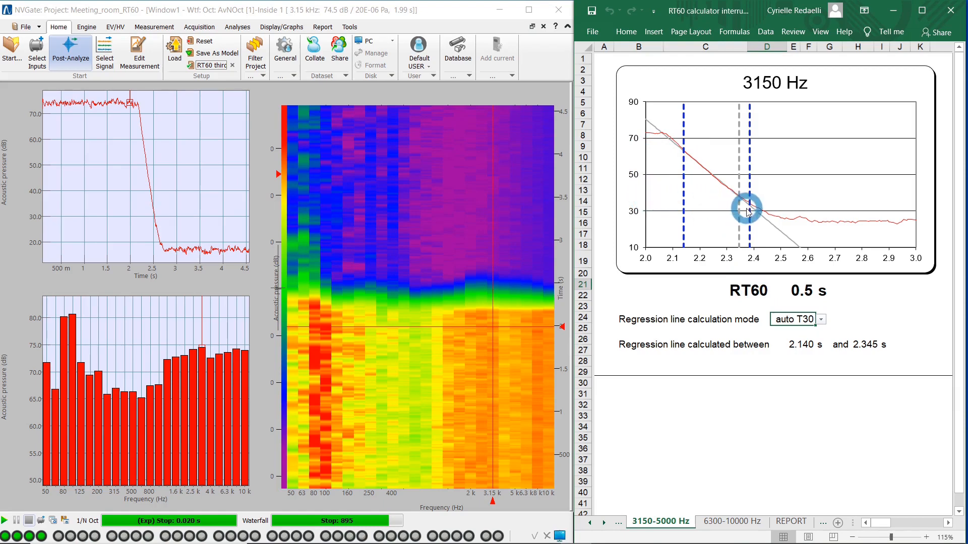
{"action": "left_click", "coordinate": [423, 15]}
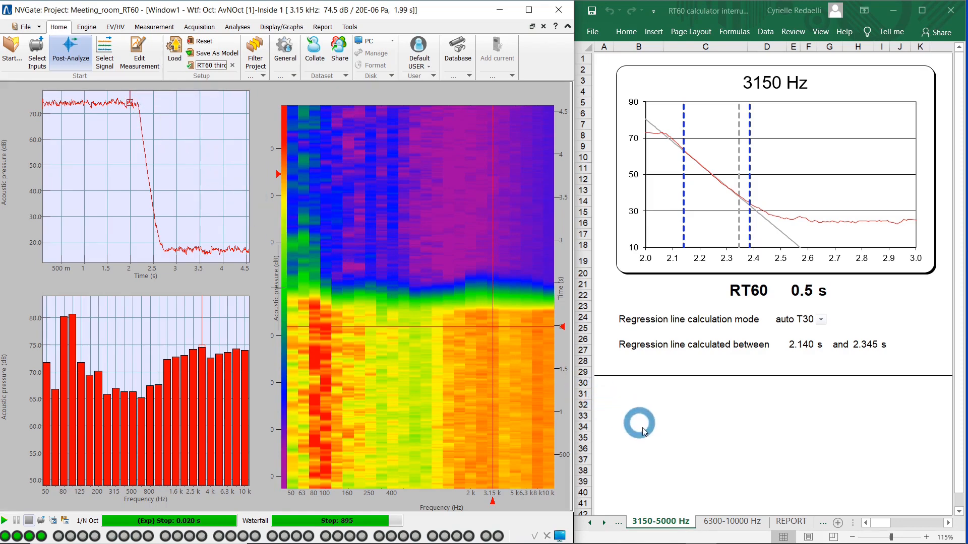
{"action": "left_click", "coordinate": [792, 522]}
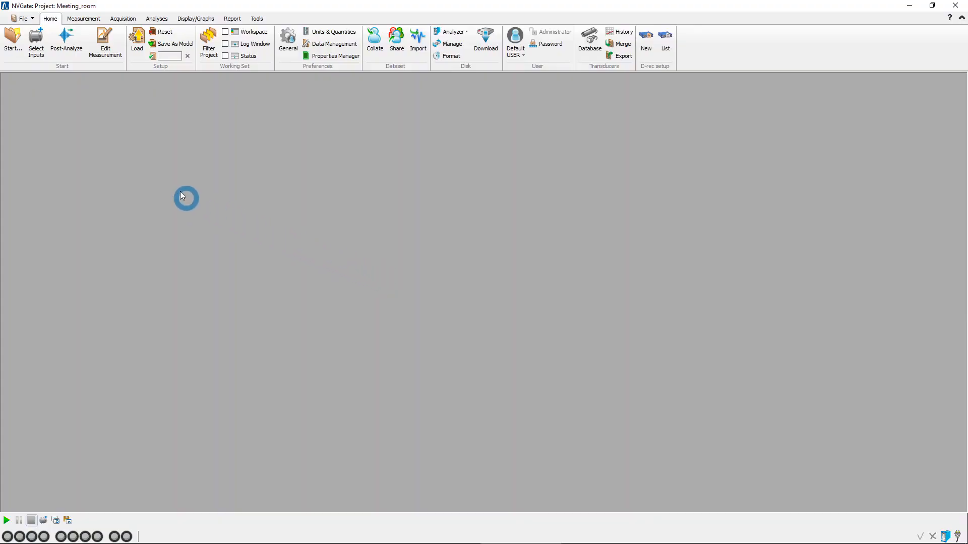
In NVGate, enable inputs 1, 2 and 4 as acoustic pressure and input 3 as acceleration.
{"action": "left_click", "coordinate": [35, 43]}
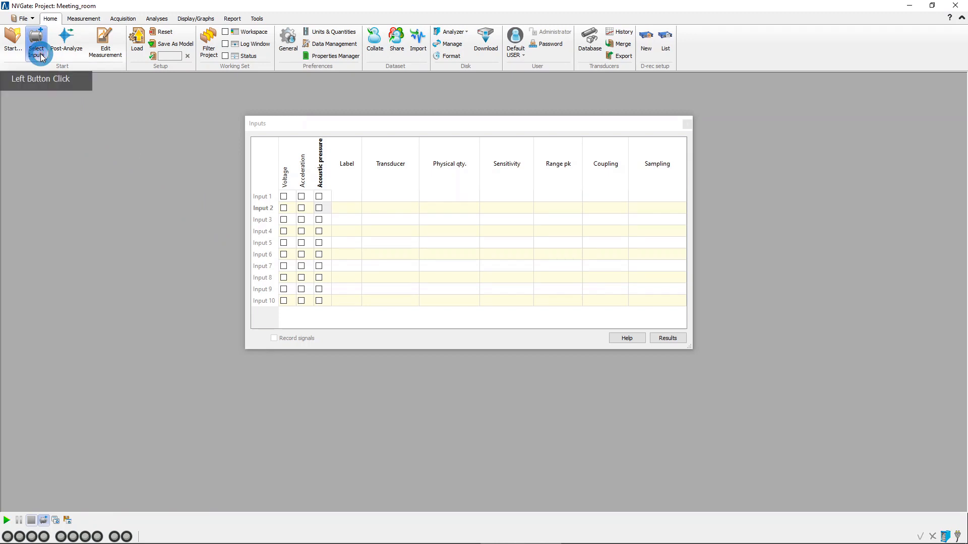
{"action": "left_click", "coordinate": [319, 197]}
{"action": "left_click_drag", "start_coordinate": [320, 196], "coordinate": [319, 207]}
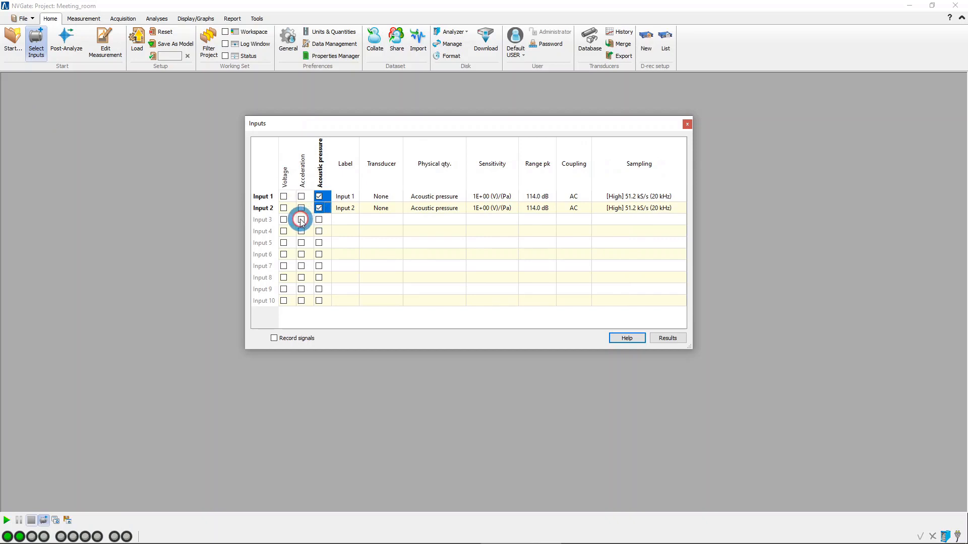
{"action": "left_click", "coordinate": [301, 220]}
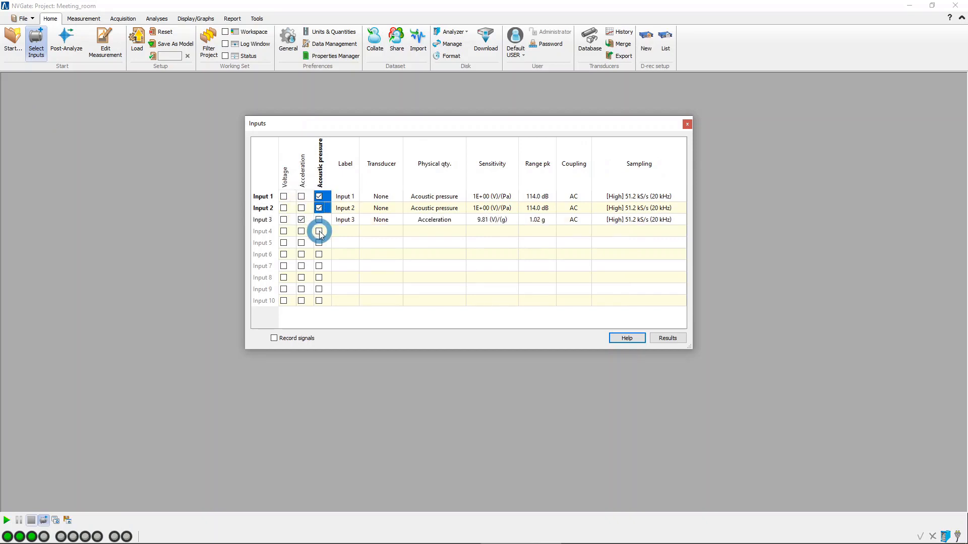
{"action": "left_click", "coordinate": [319, 232]}
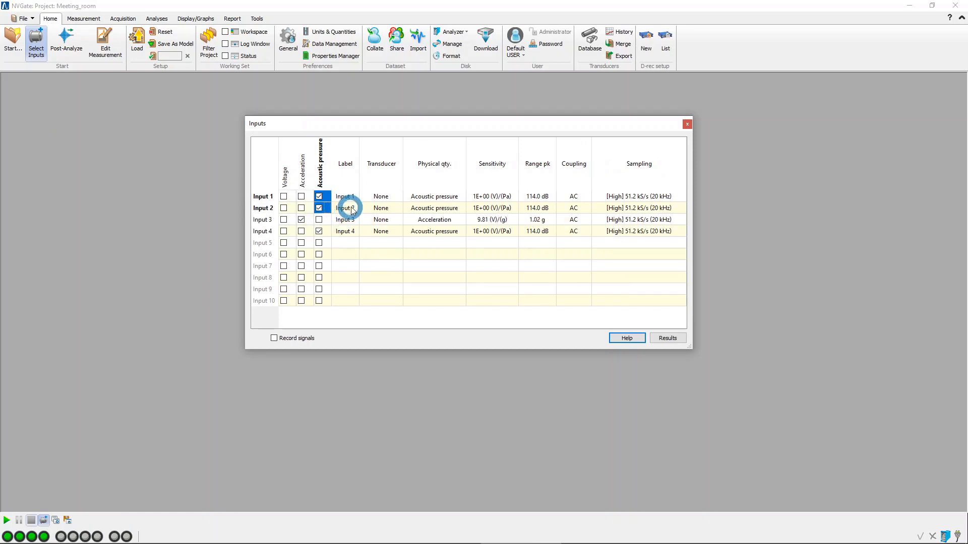
Assign the transducer Micro_A to input 1 and Micro_B to input 2.
{"action": "left_click", "coordinate": [384, 197]}
{"action": "double_click", "coordinate": [398, 197]}
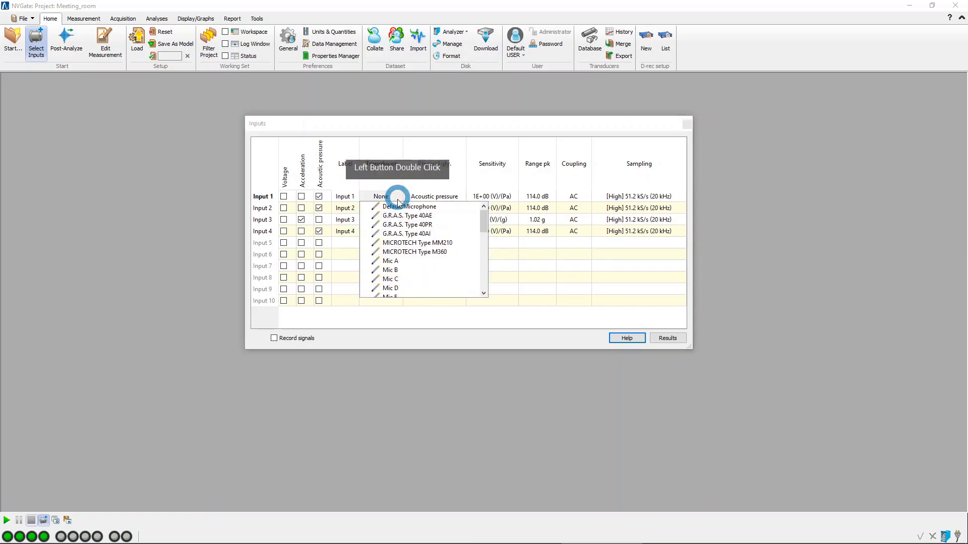
{"action": "scroll", "coordinate": [400, 240], "scroll_direction": "down", "scroll_amount": 1}
{"action": "scroll", "coordinate": [401, 240], "scroll_direction": "down", "scroll_amount": 5}
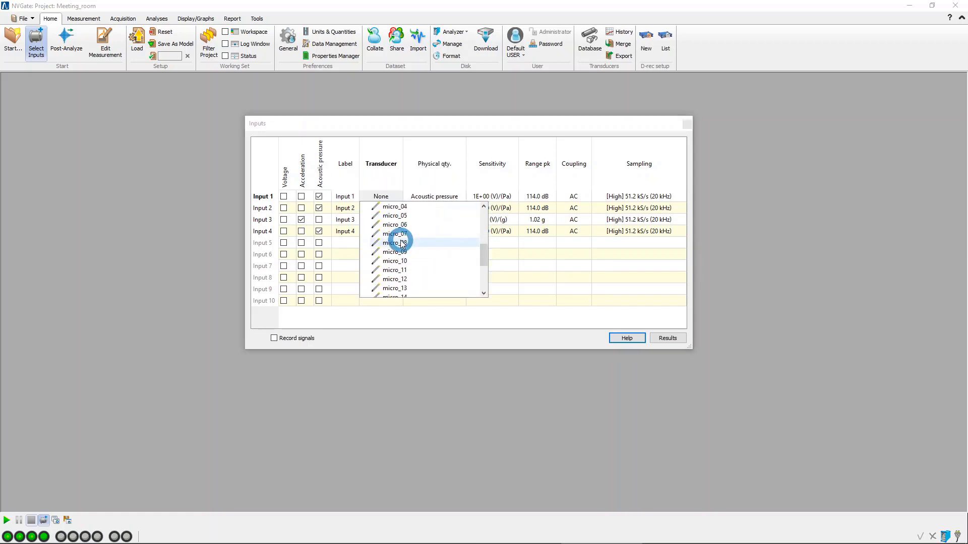
{"action": "left_click", "coordinate": [398, 280]}
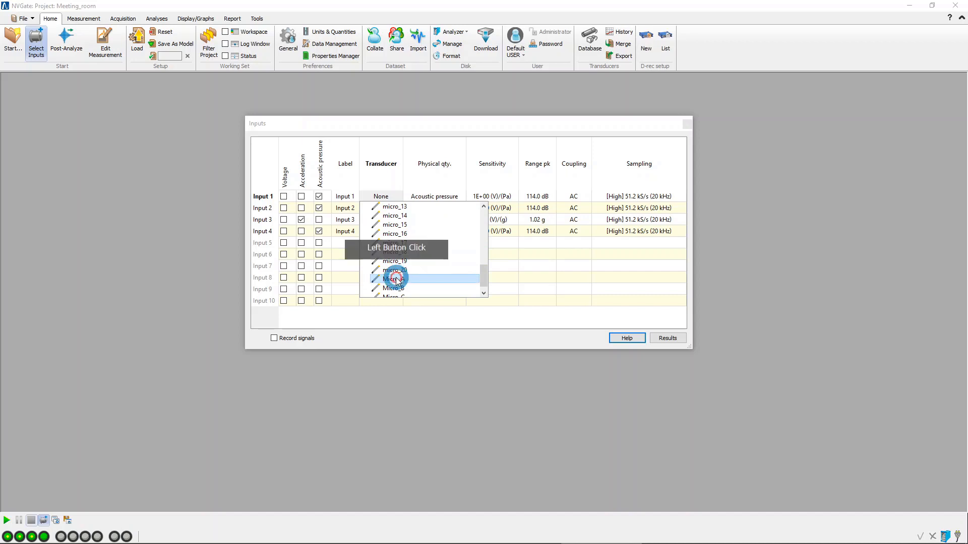
{"action": "double_click", "coordinate": [389, 208]}
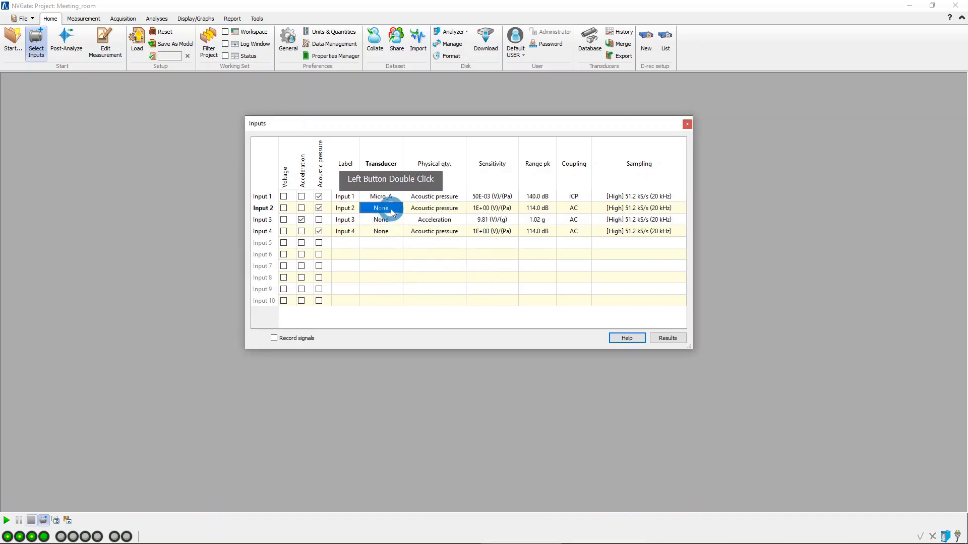
{"action": "scroll", "coordinate": [427, 255], "scroll_direction": "down", "scroll_amount": 8}
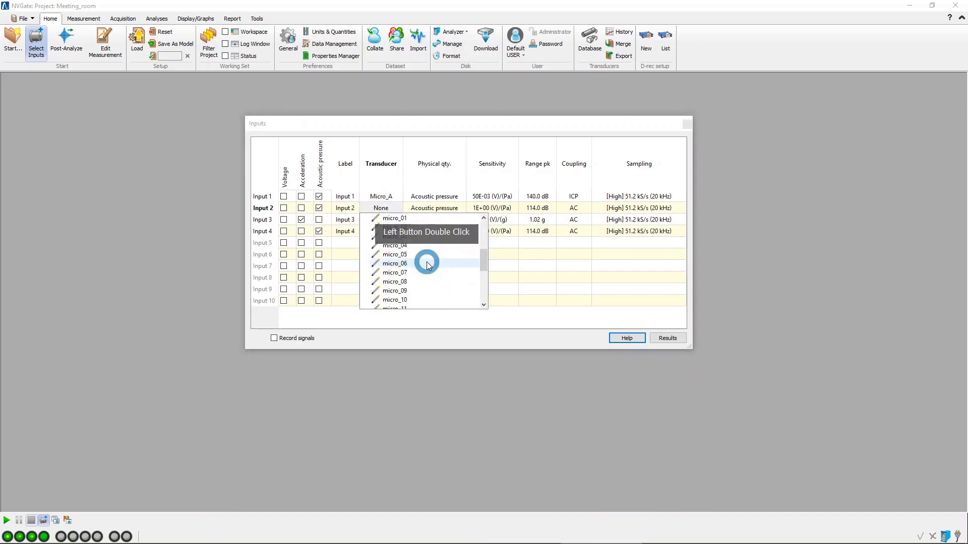
{"action": "scroll", "coordinate": [427, 264], "scroll_direction": "down", "scroll_amount": 3}
{"action": "double_click", "coordinate": [400, 282]}
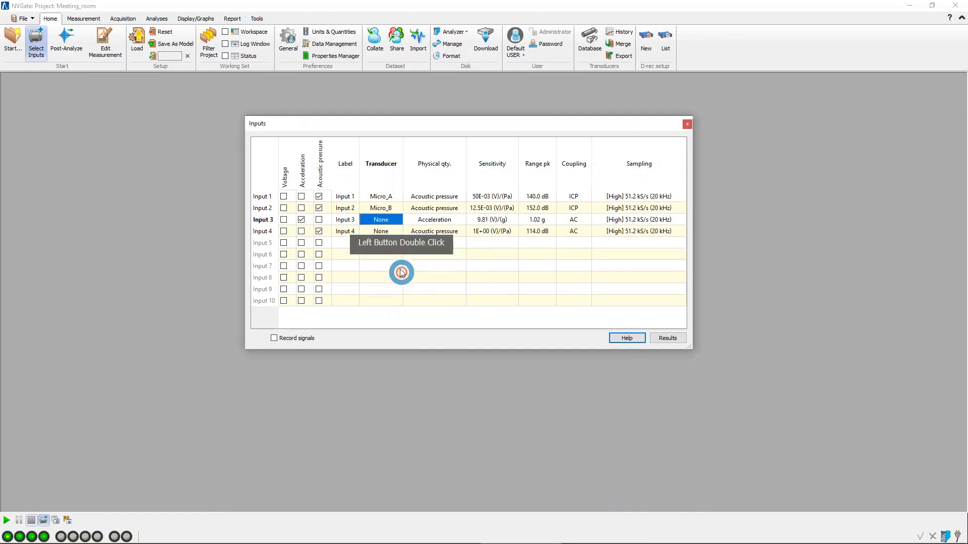
Assign the transducer Accel_A to input 3 and Micro_C to input 4.
{"action": "double_click", "coordinate": [381, 220]}
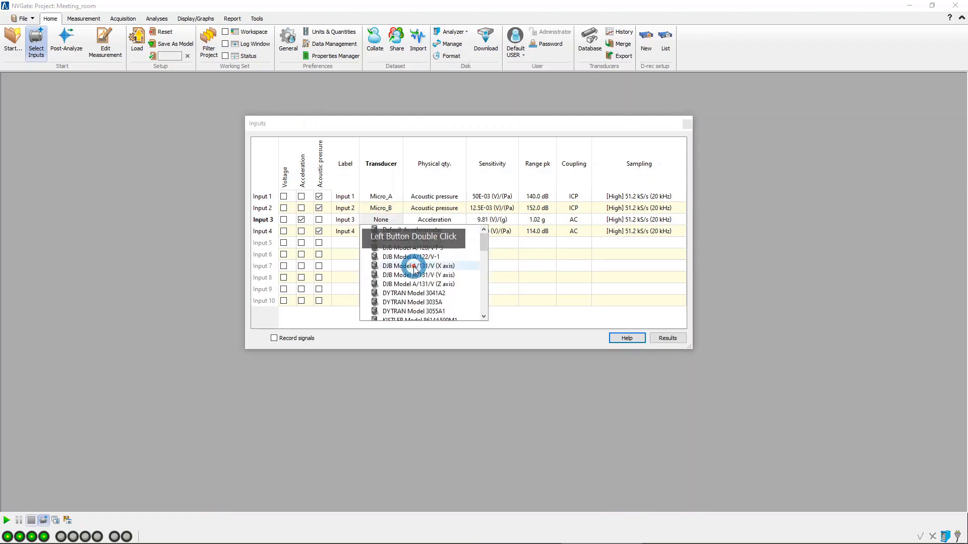
{"action": "scroll", "coordinate": [414, 270], "scroll_direction": "down", "scroll_amount": 15}
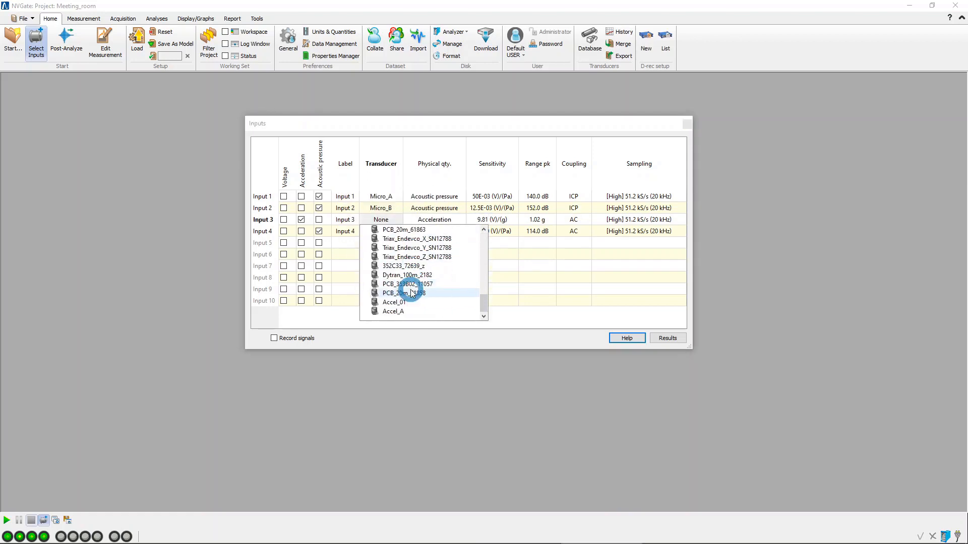
{"action": "double_click", "coordinate": [397, 311]}
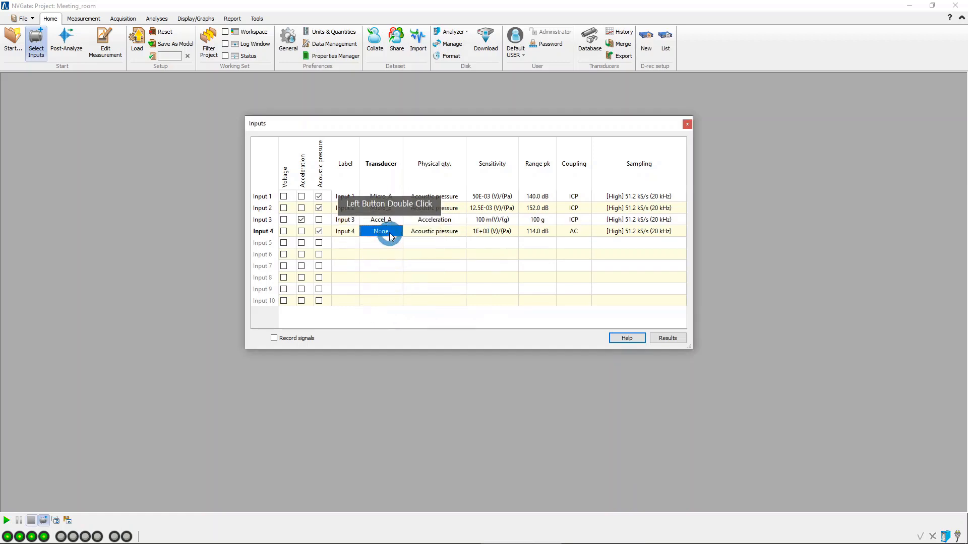
{"action": "double_click", "coordinate": [389, 232]}
{"action": "scroll", "coordinate": [401, 267], "scroll_direction": "down", "scroll_amount": 5}
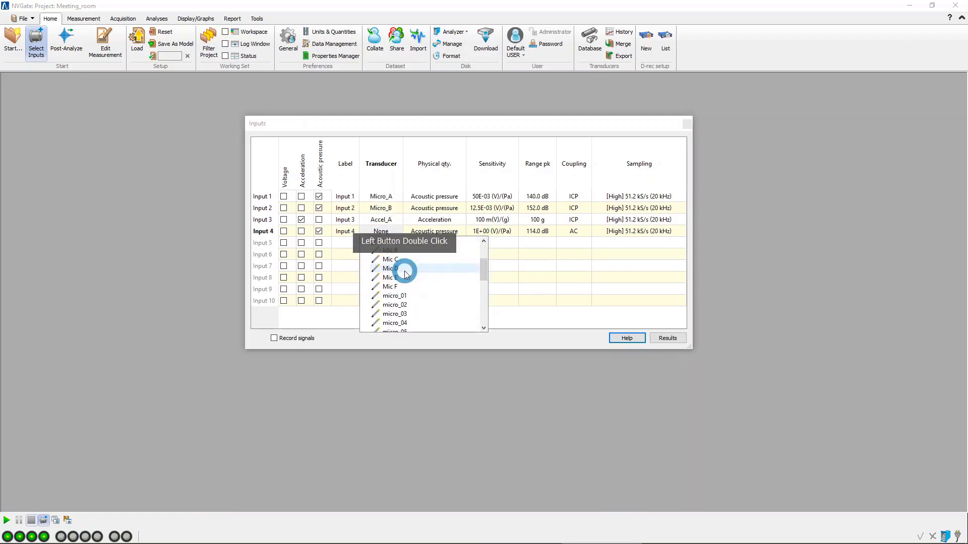
{"action": "scroll", "coordinate": [404, 272], "scroll_direction": "up", "scroll_amount": 5}
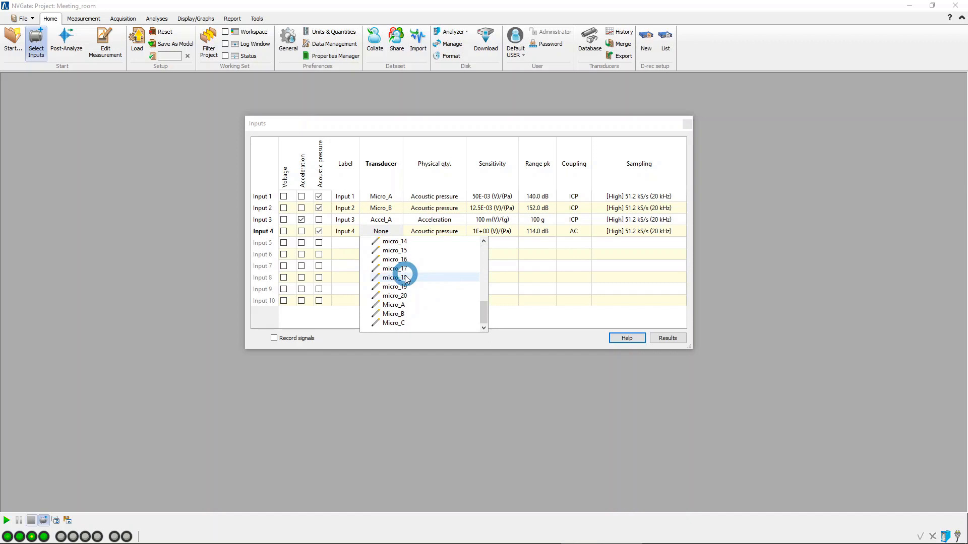
{"action": "double_click", "coordinate": [393, 322]}
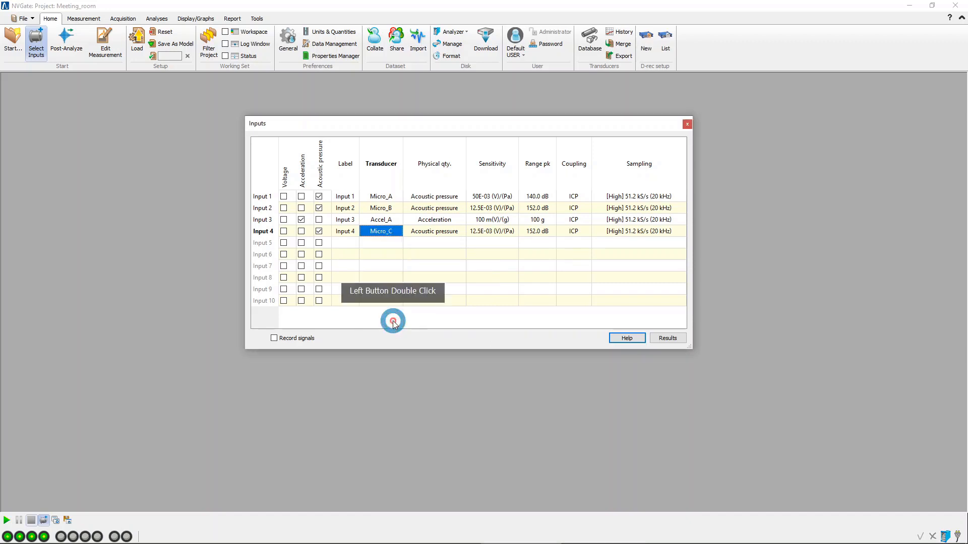
Label inputs 1 to 4 as Inside 1, Inside 2, Door and Outside, and close the input settings.
{"action": "double_click", "coordinate": [345, 196]}
{"action": "double_click", "coordinate": [346, 196]}
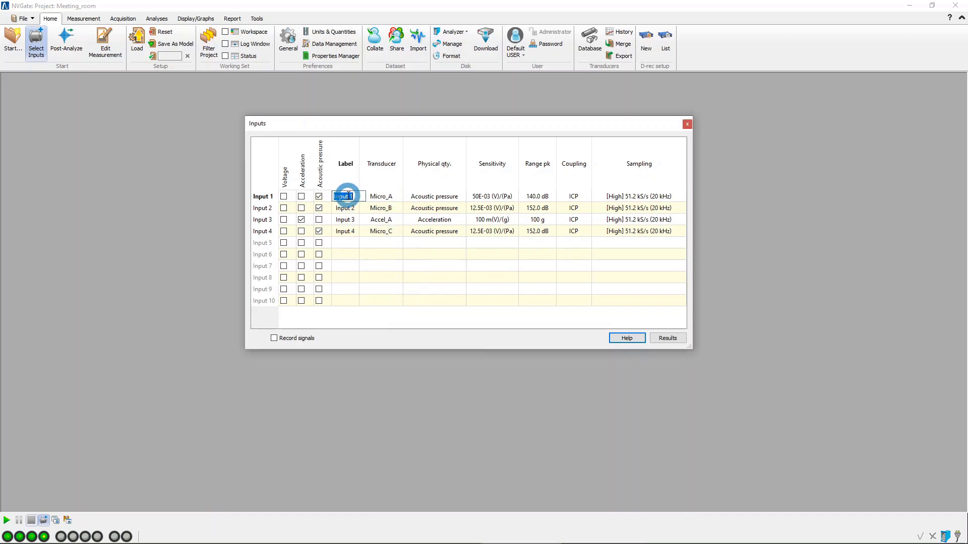
{"action": "mouse_move", "coordinate": [348, 196]}
{"action": "left_mouse_down"}
{"action": "mouse_move", "coordinate": [336, 197]}
{"action": "mouse_move", "coordinate": [346, 195]}
{"action": "left_mouse_up"}
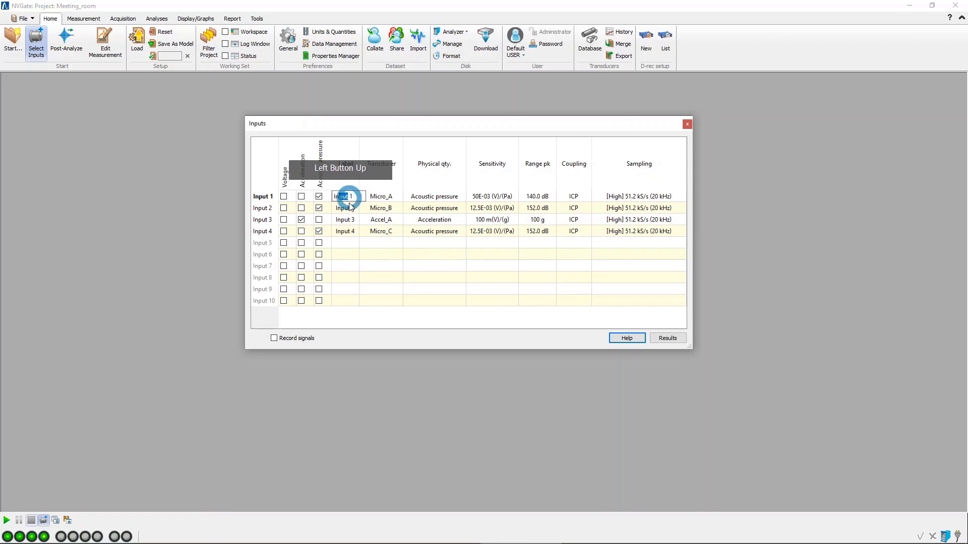
{"action": "type", "text": "side"}
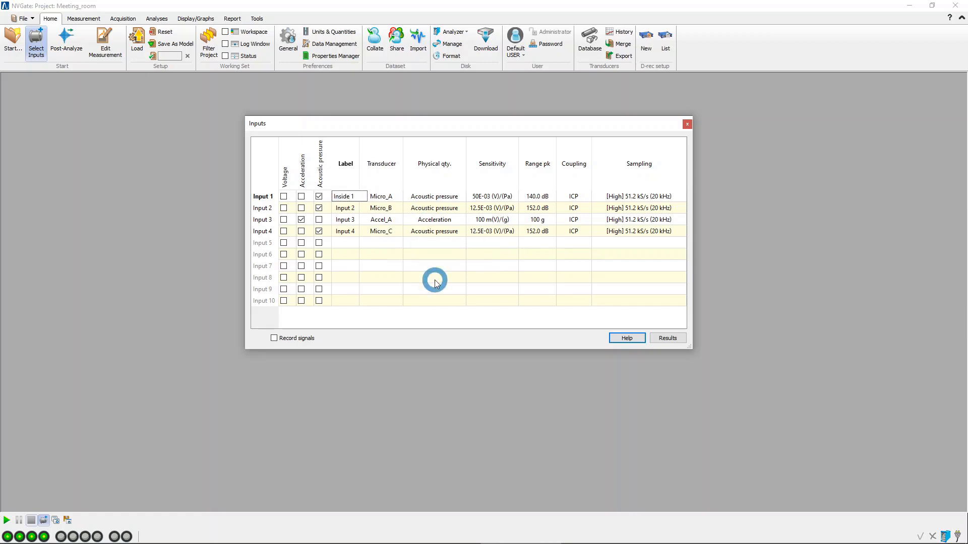
{"action": "double_click", "coordinate": [346, 210]}
{"action": "left_click", "coordinate": [343, 208]}
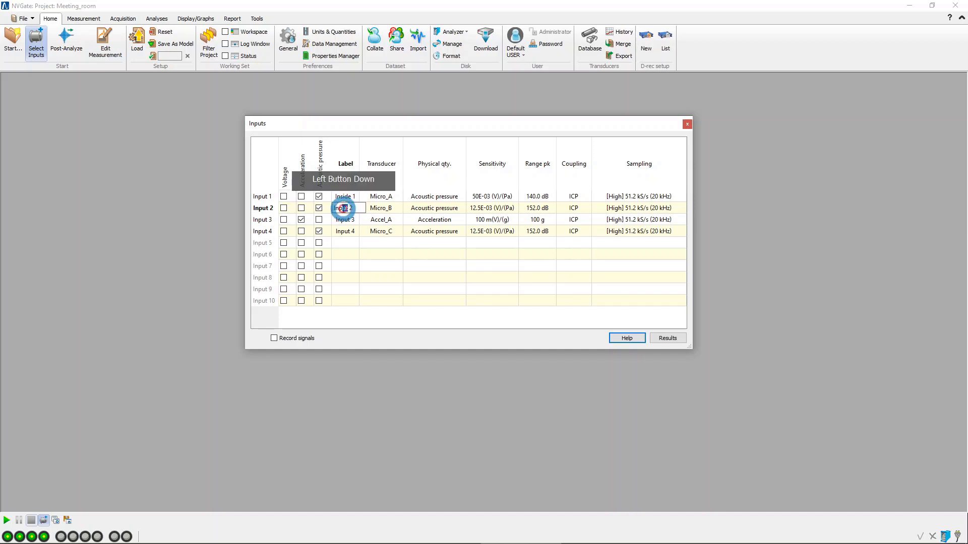
{"action": "left_click_drag", "start_coordinate": [343, 208], "coordinate": [340, 207]}
{"action": "type", "text": "sid"}
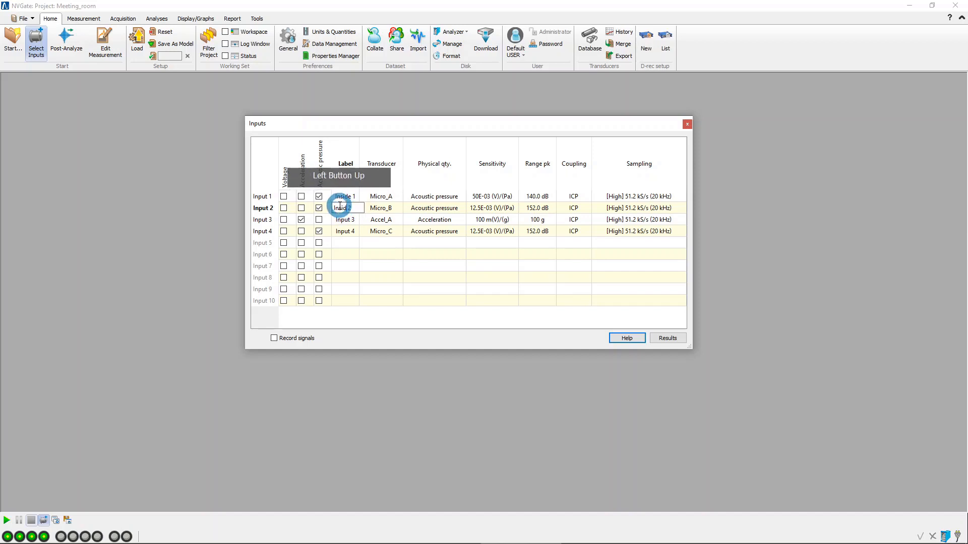
{"action": "type", "text": "e 2"}
{"action": "key", "text": "Return"}
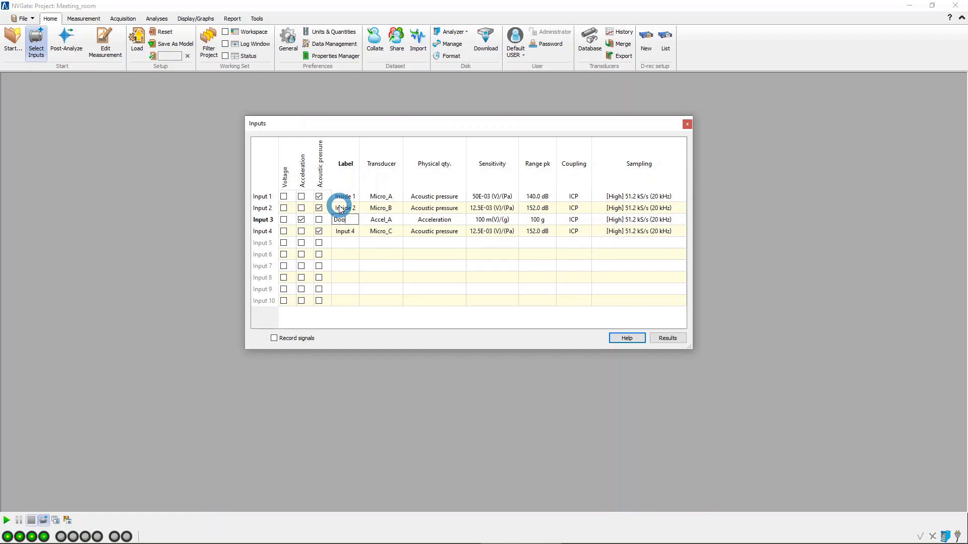
{"action": "key", "text": "Return"}
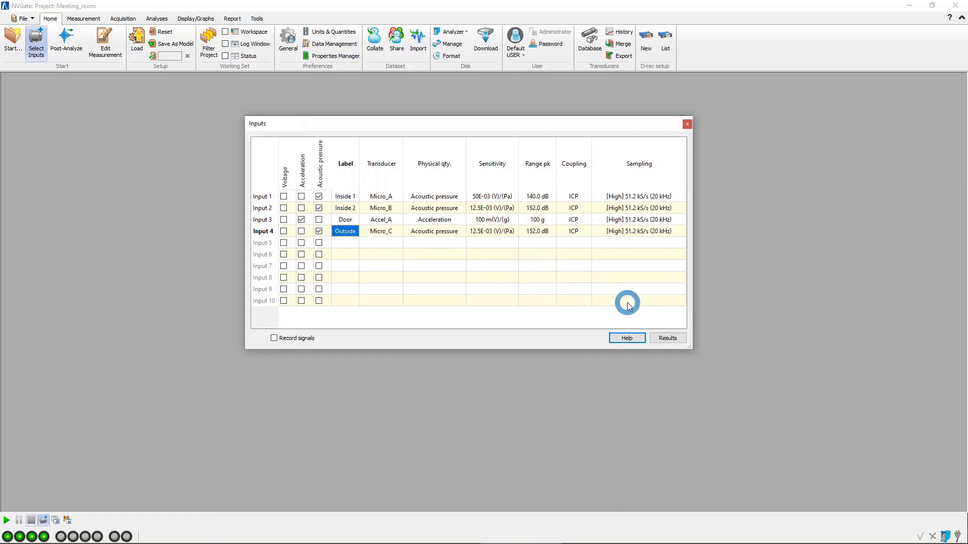
{"action": "left_click", "coordinate": [686, 125]}
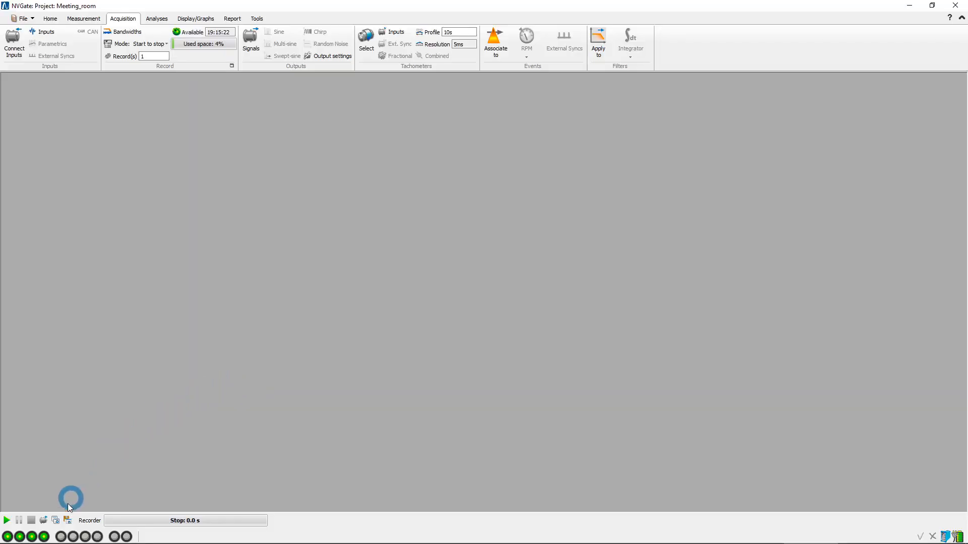
Display the Avg. 1/n octave waterfall of Input 1: Inside 1 in a new window and split it to show the section graphs.
{"action": "left_click", "coordinate": [55, 522]}
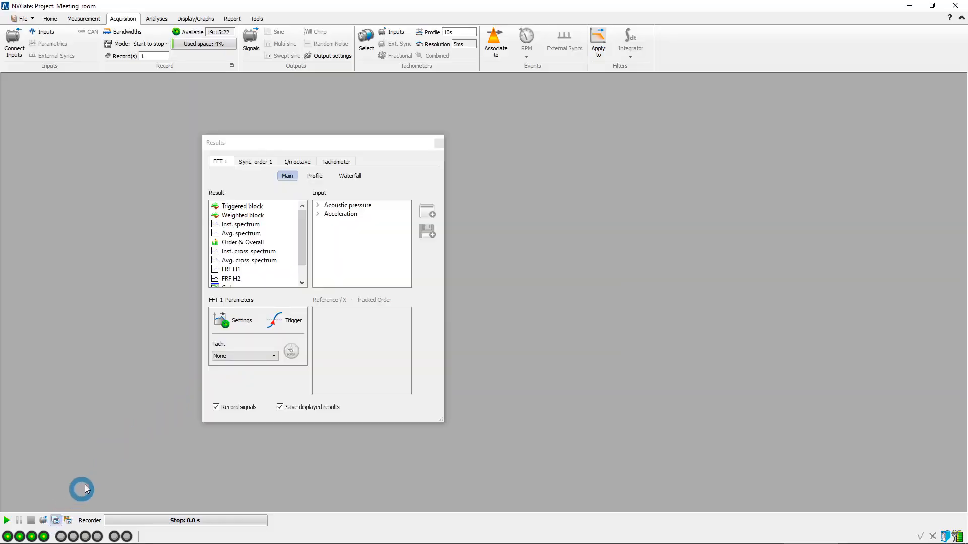
{"action": "left_click", "coordinate": [304, 164]}
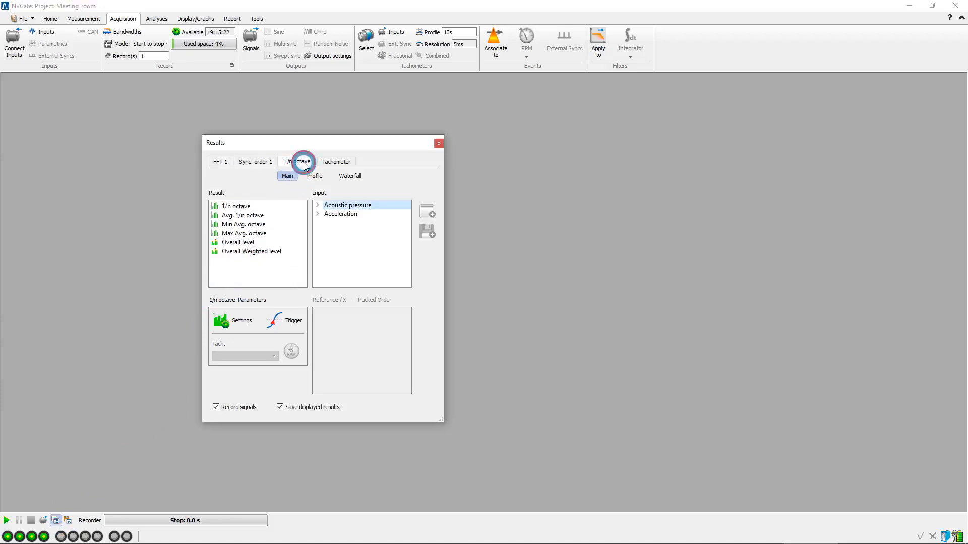
{"action": "left_click", "coordinate": [353, 176]}
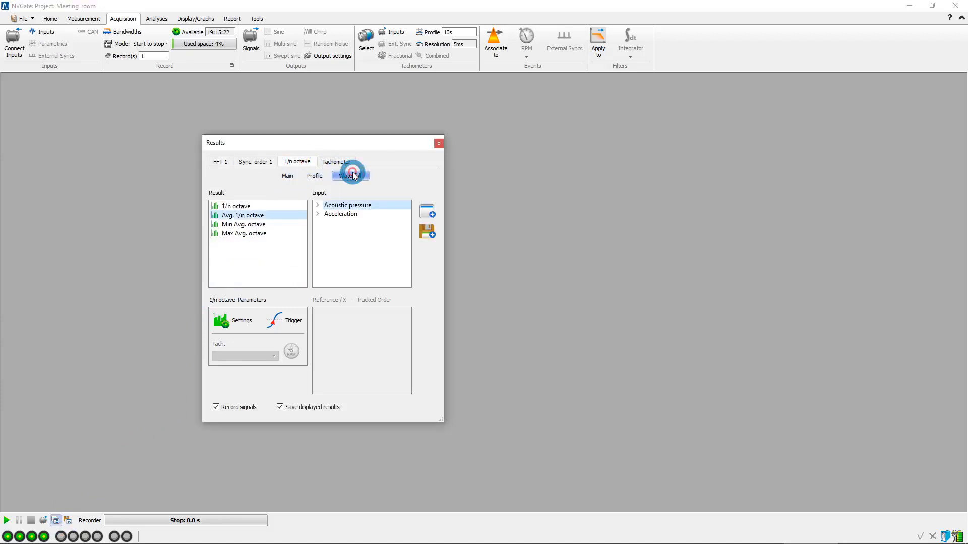
{"action": "left_click", "coordinate": [318, 204]}
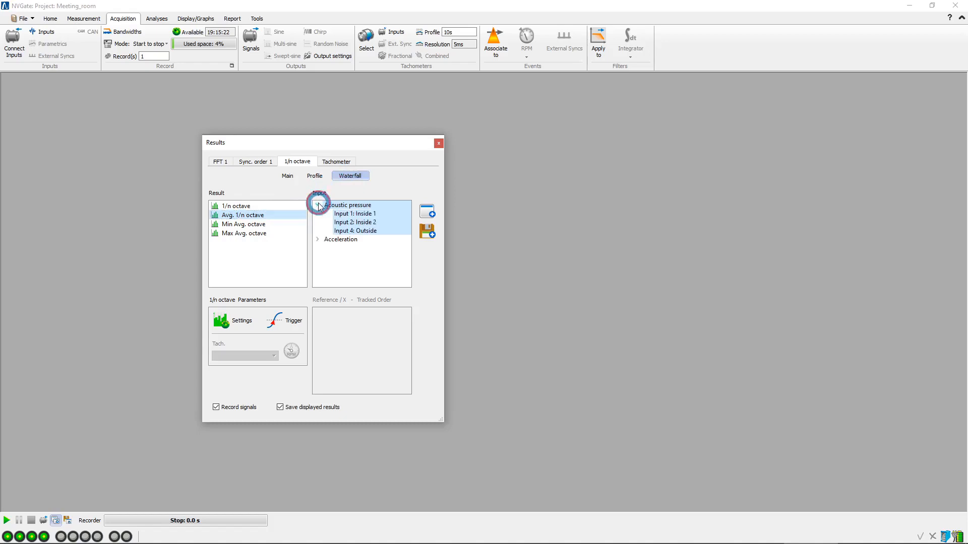
{"action": "left_click", "coordinate": [377, 214]}
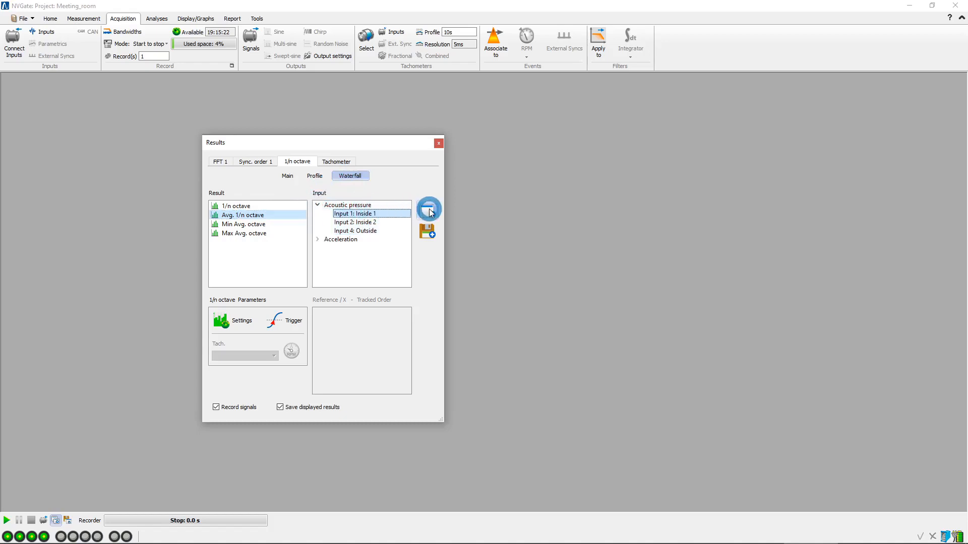
{"action": "left_click", "coordinate": [429, 211]}
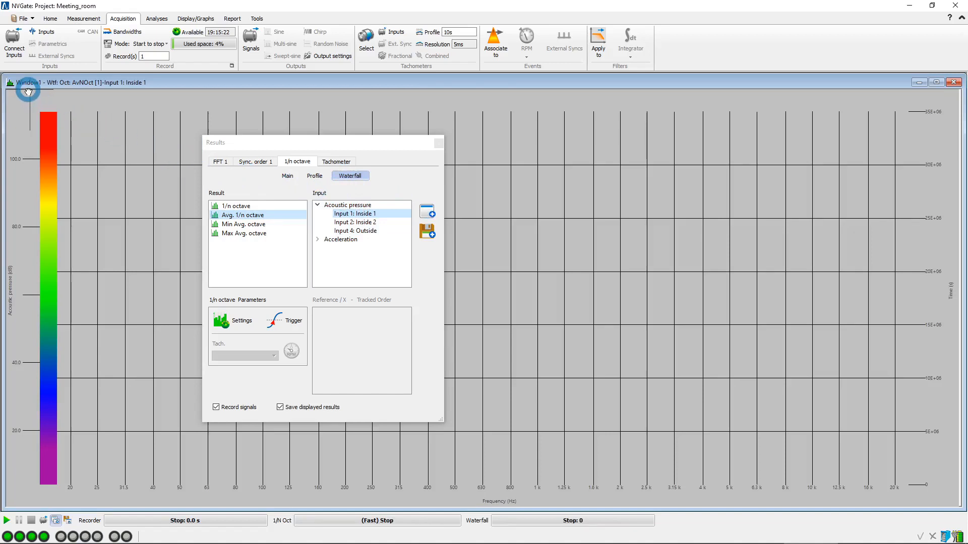
{"action": "left_click_drag", "start_coordinate": [28, 92], "coordinate": [493, 303]}
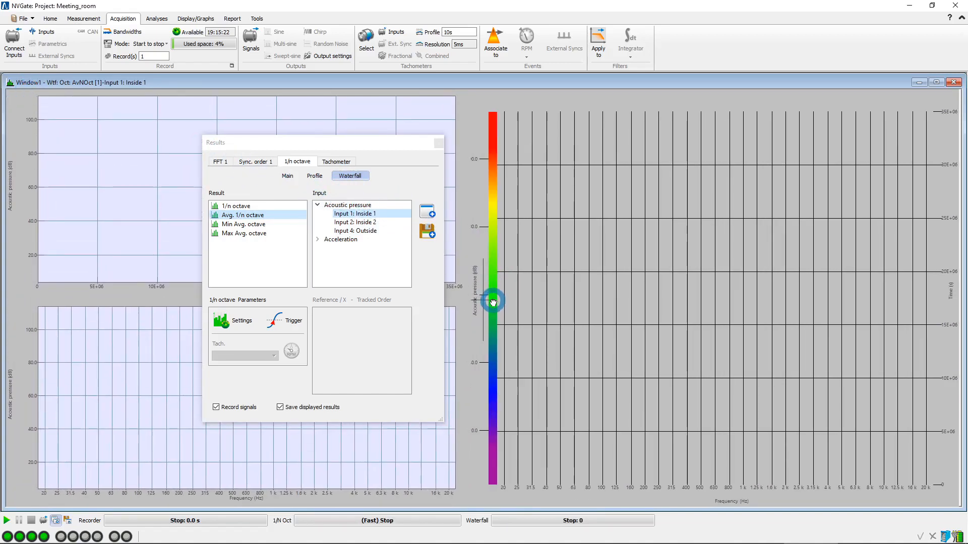
Add a new display layout named Position 2.
{"action": "left_click", "coordinate": [207, 19]}
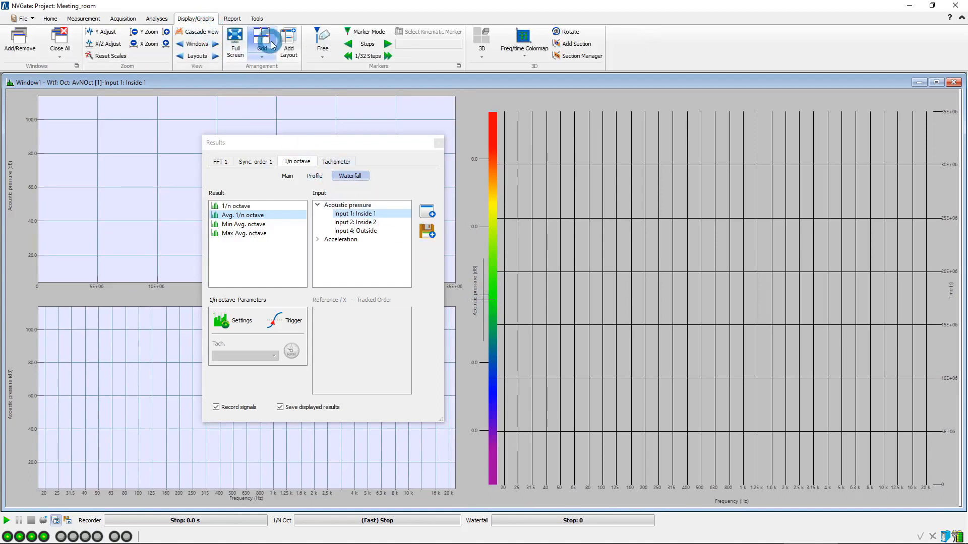
{"action": "left_click", "coordinate": [289, 48]}
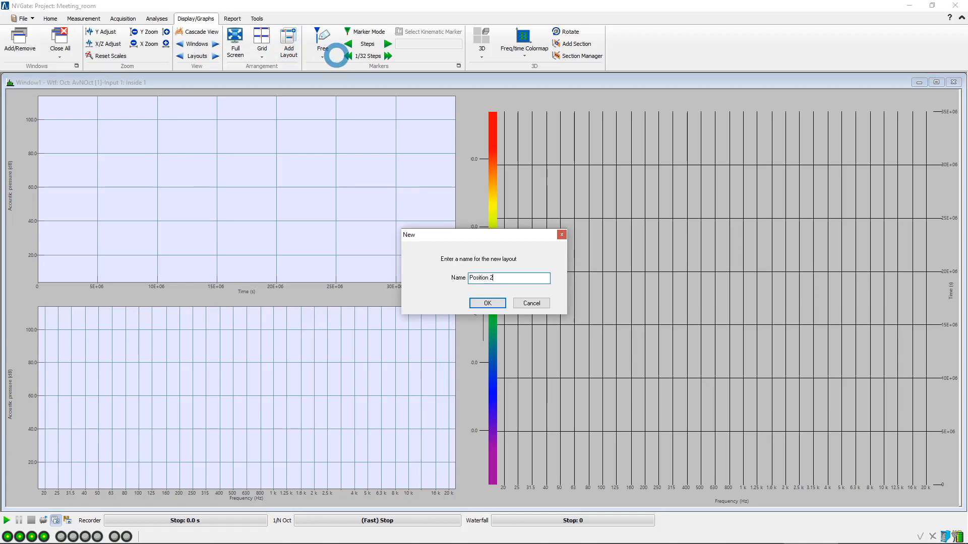
{"action": "type", "text": "Position 2"}
{"action": "left_click", "coordinate": [488, 303]}
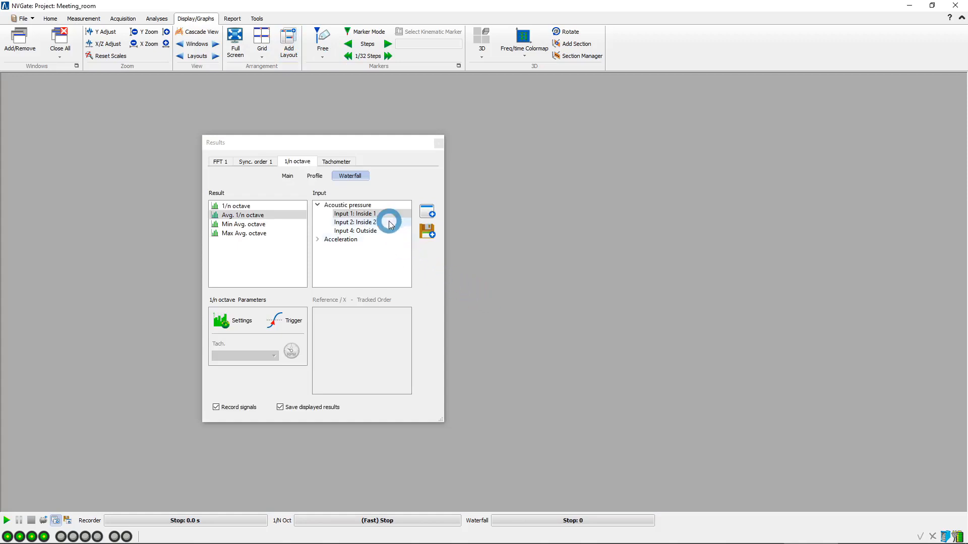
Display the Avg. 1/n octave waterfall of Input 2: Inside 2 with its section graphs, and close the results selection.
{"action": "left_click", "coordinate": [389, 223]}
{"action": "left_click", "coordinate": [425, 212]}
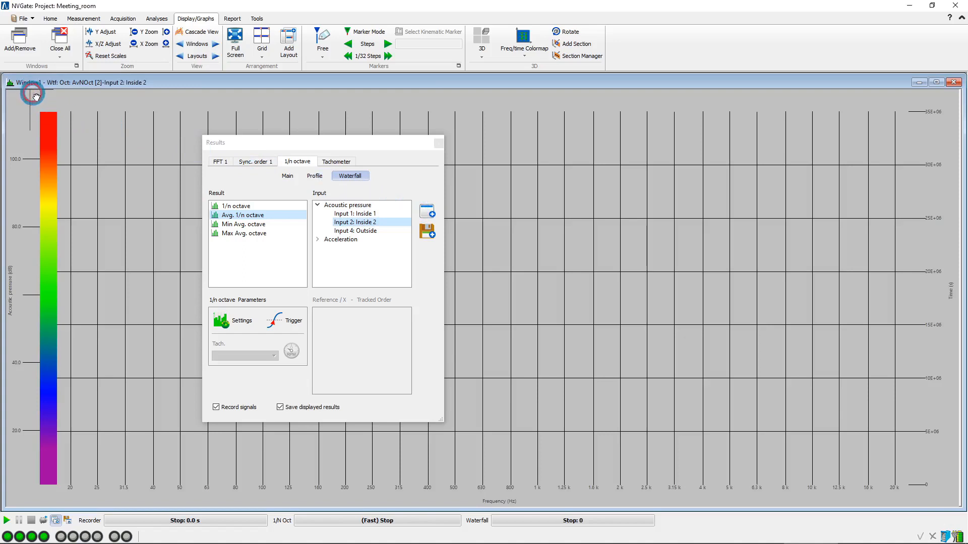
{"action": "left_click_drag", "start_coordinate": [36, 97], "coordinate": [480, 306]}
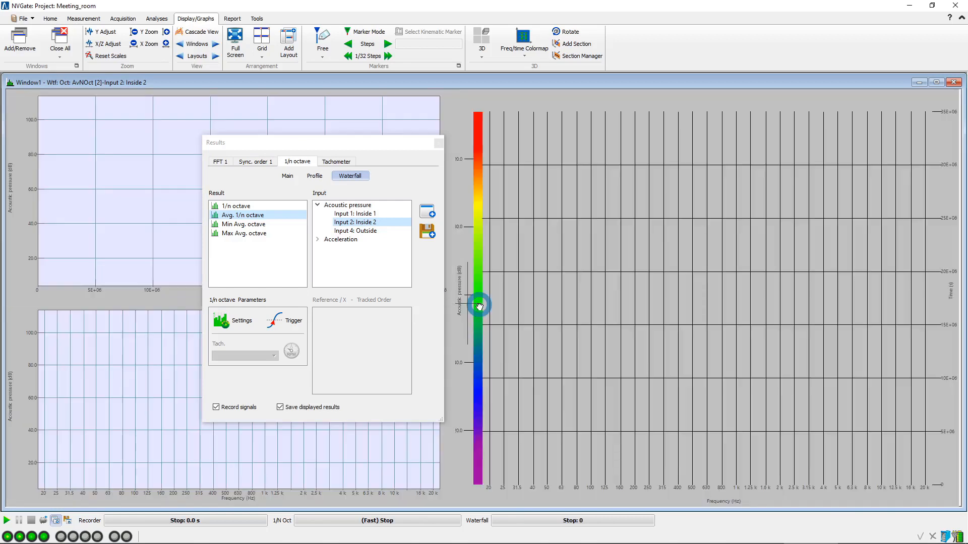
{"action": "left_click", "coordinate": [439, 144]}
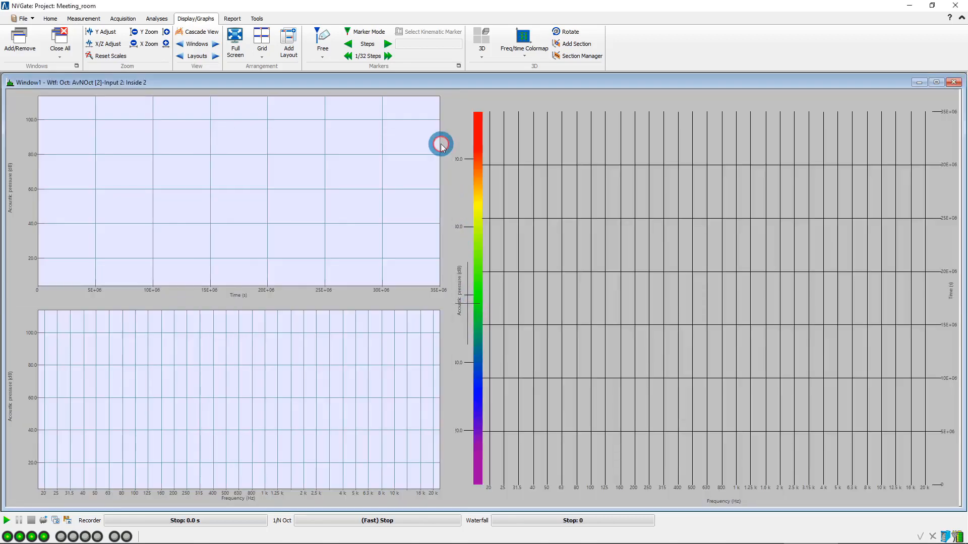
Switch back to the Inside 1 layout and set the 1/n octave averaging to Exponential with a time constant of 20 ms.
{"action": "left_click", "coordinate": [216, 57]}
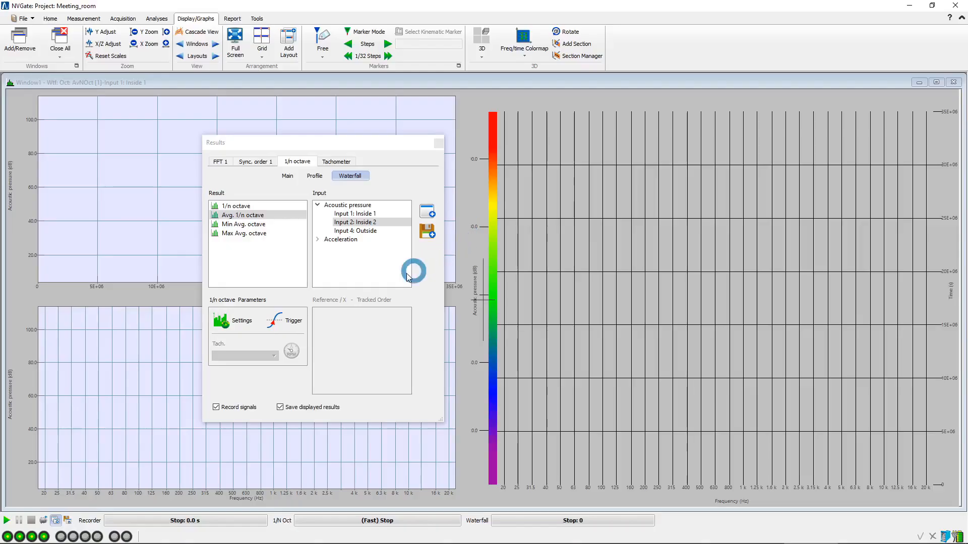
{"action": "left_click", "coordinate": [244, 323]}
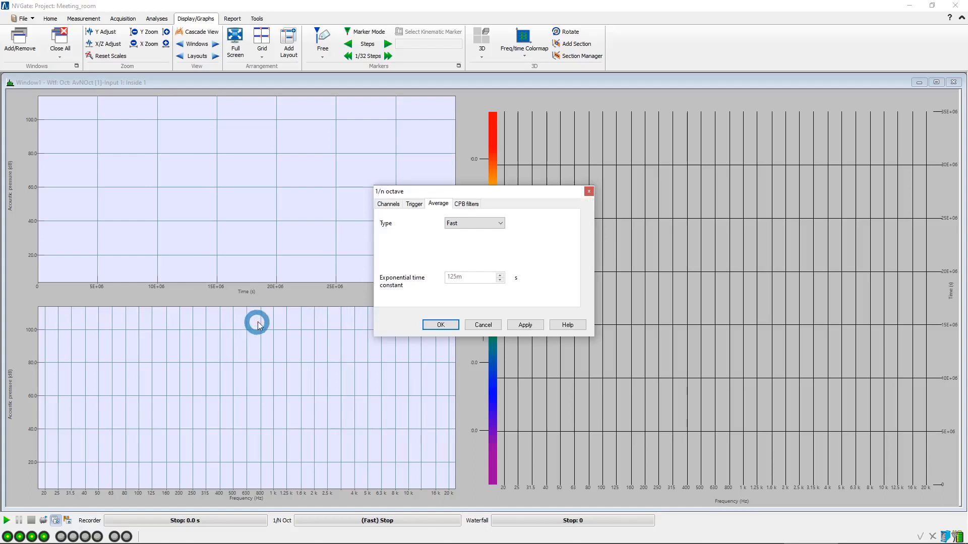
{"action": "left_click", "coordinate": [499, 223]}
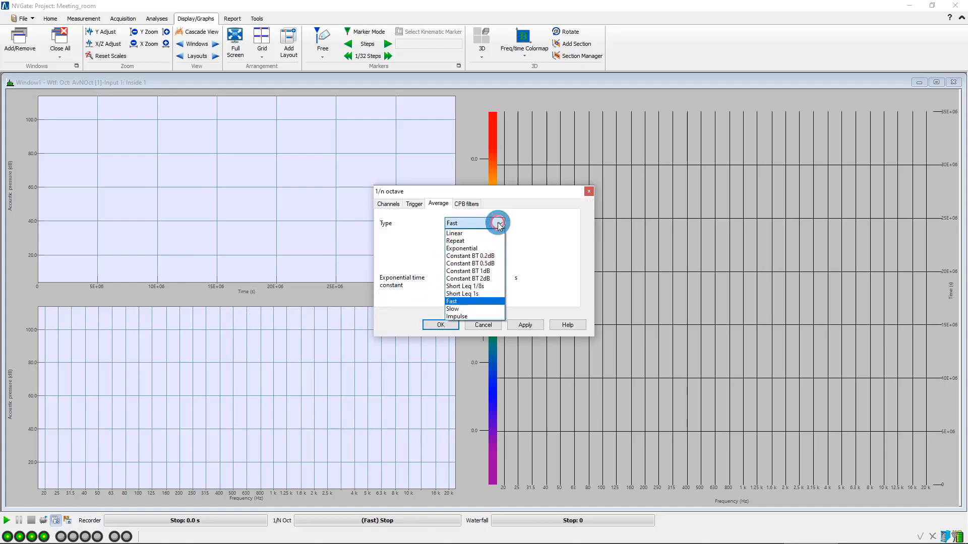
{"action": "left_click", "coordinate": [492, 248]}
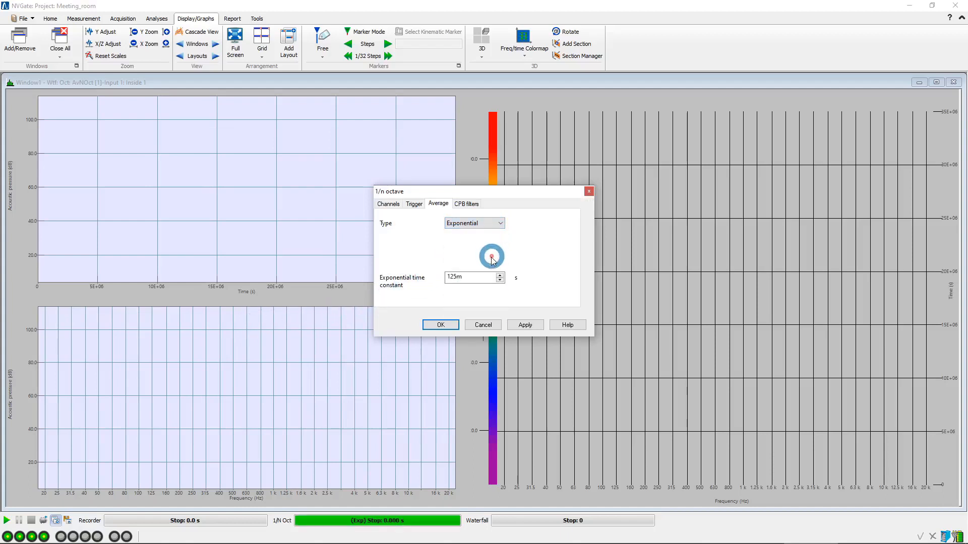
{"action": "double_click", "coordinate": [474, 276]}
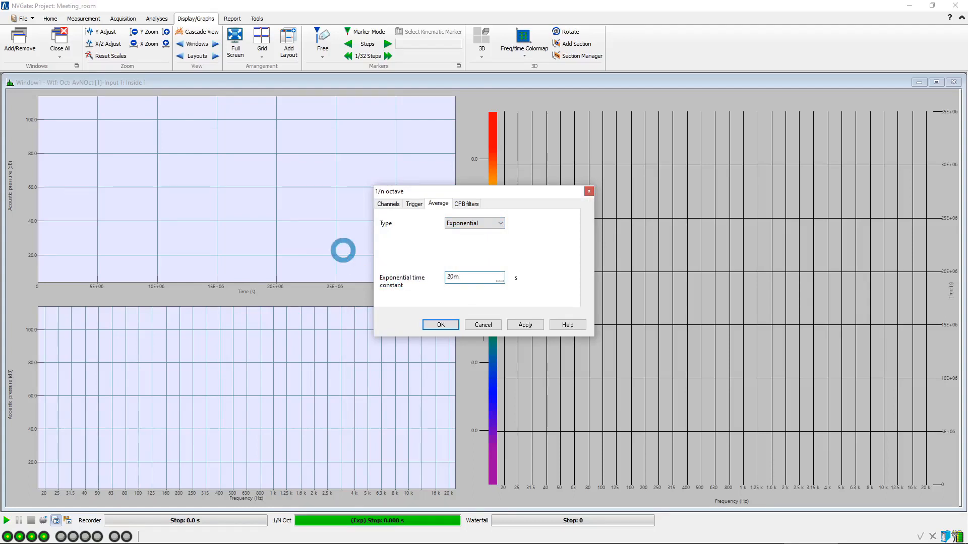
{"action": "left_click", "coordinate": [440, 327]}
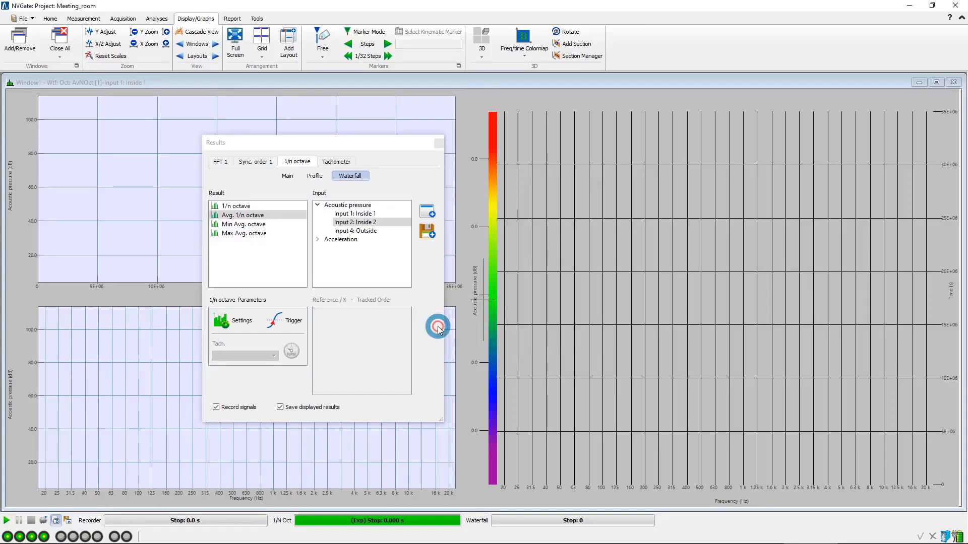
{"action": "left_click", "coordinate": [439, 145]}
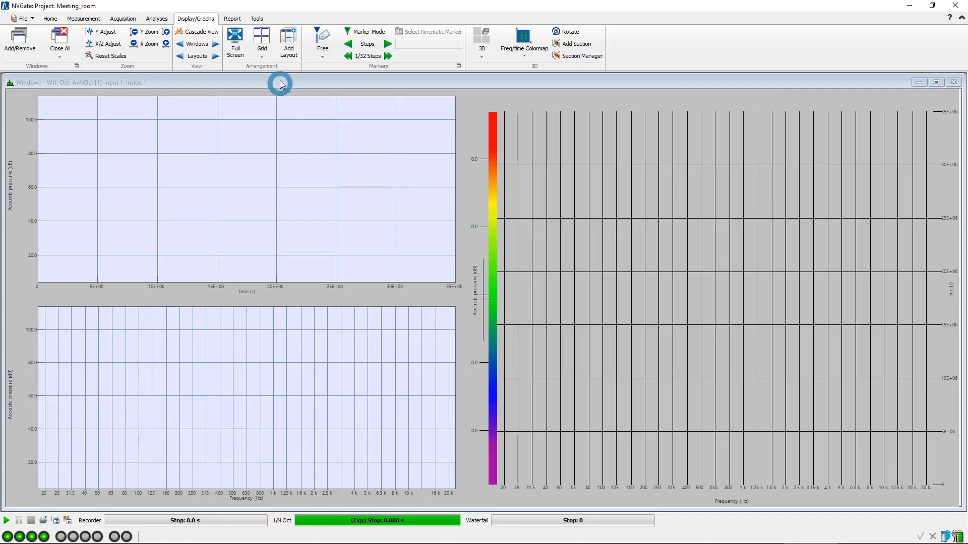
Set the waterfall depth to 1000 and the front-end high sampling rate to 51.2 kS/s.
{"action": "left_click", "coordinate": [164, 19]}
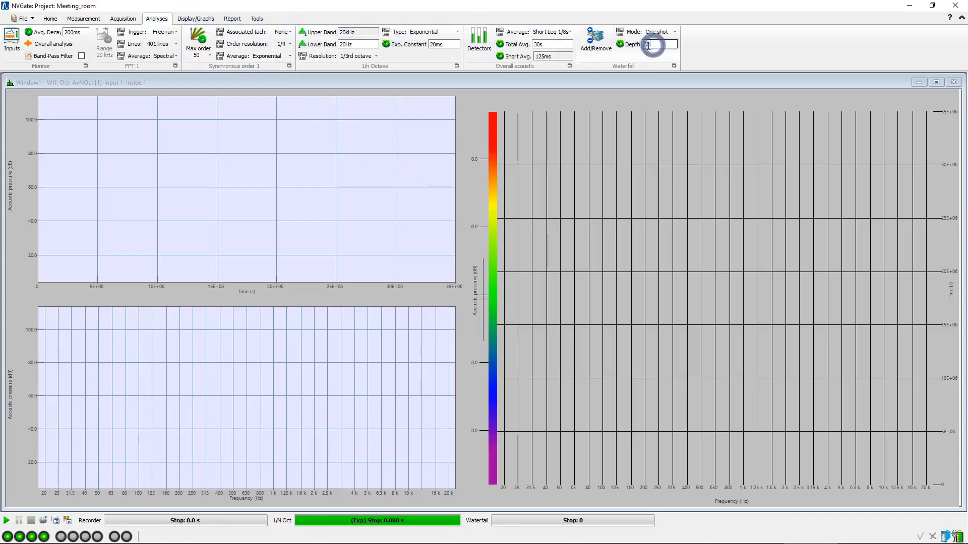
{"action": "left_click_drag", "start_coordinate": [651, 46], "coordinate": [591, 46]}
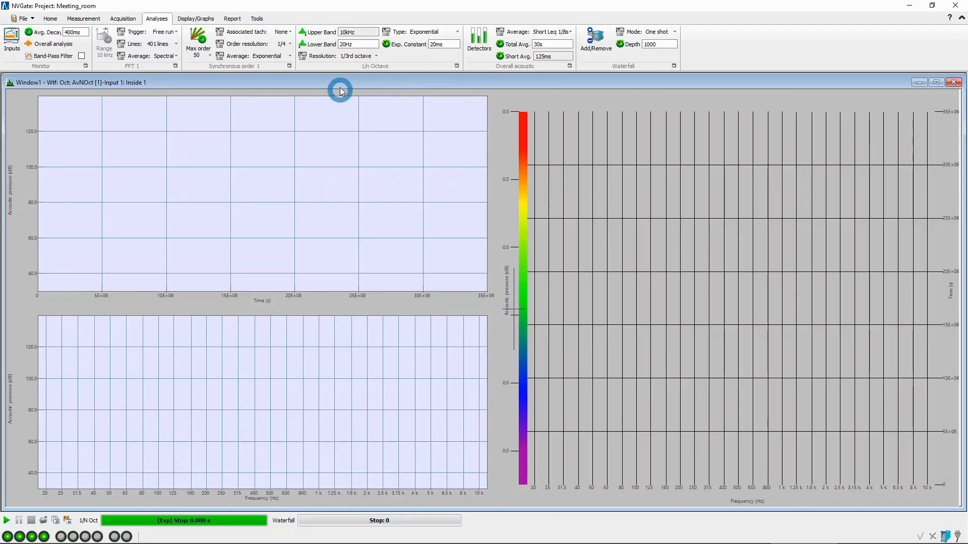
{"action": "left_click", "coordinate": [84, 19]}
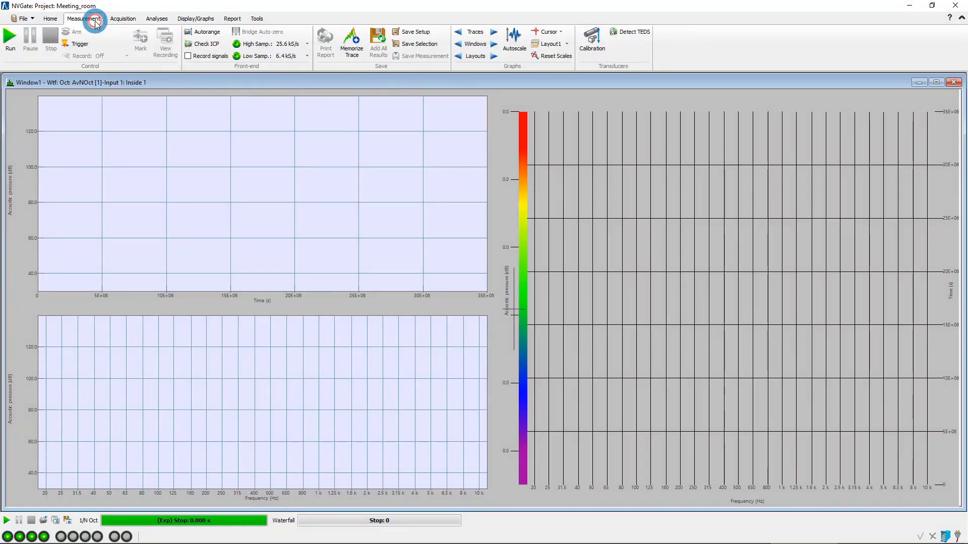
{"action": "left_click", "coordinate": [297, 44]}
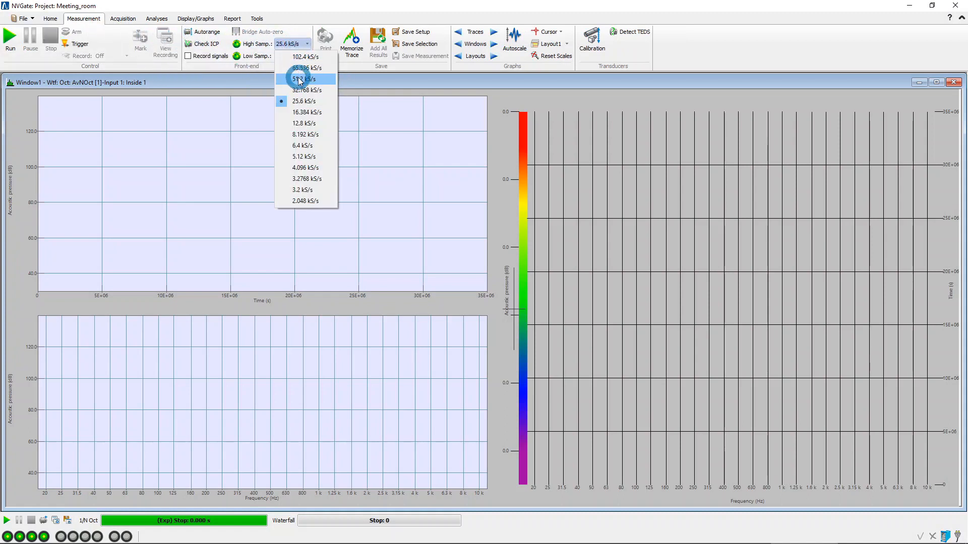
{"action": "left_click", "coordinate": [298, 79]}
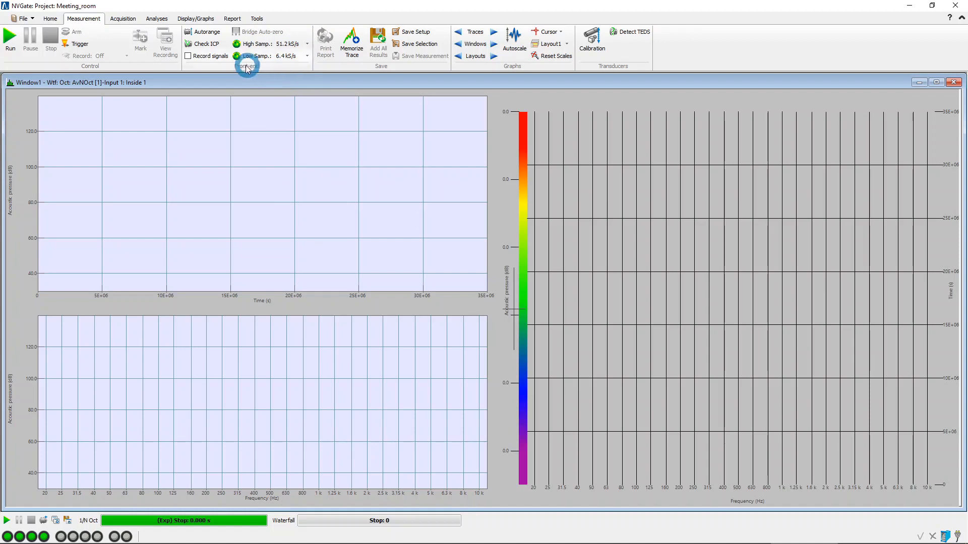
Connect the Random noise 1 signal to Output 1.
{"action": "left_click", "coordinate": [123, 18]}
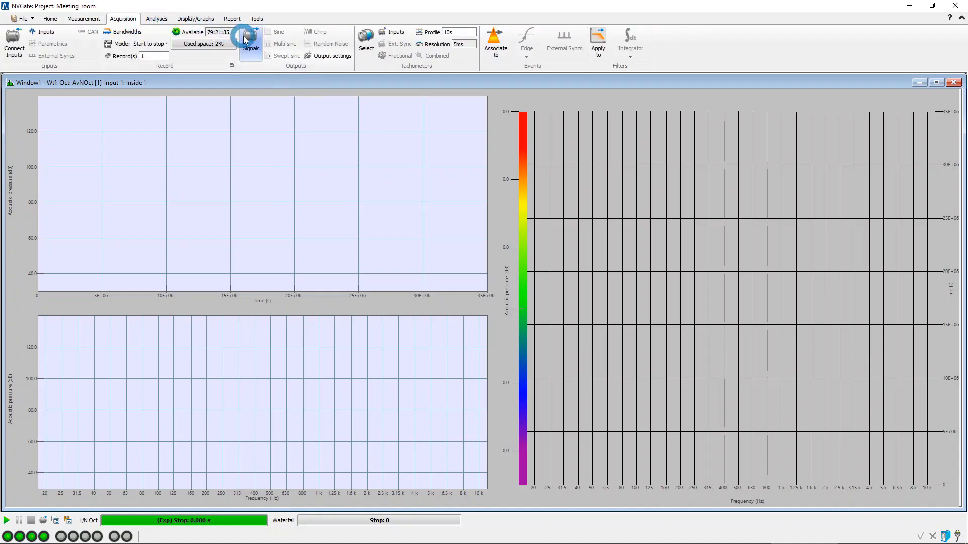
{"action": "left_click", "coordinate": [252, 46]}
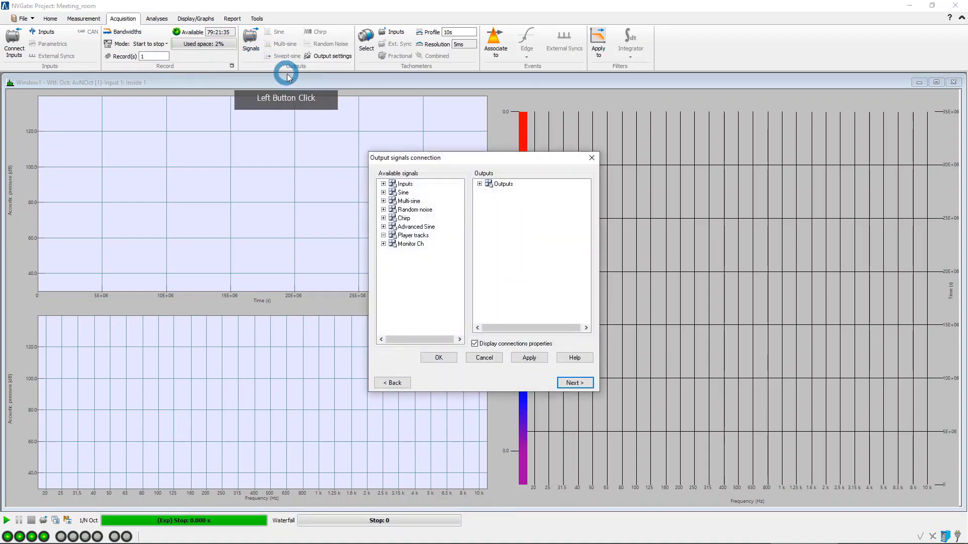
{"action": "left_click", "coordinate": [383, 209]}
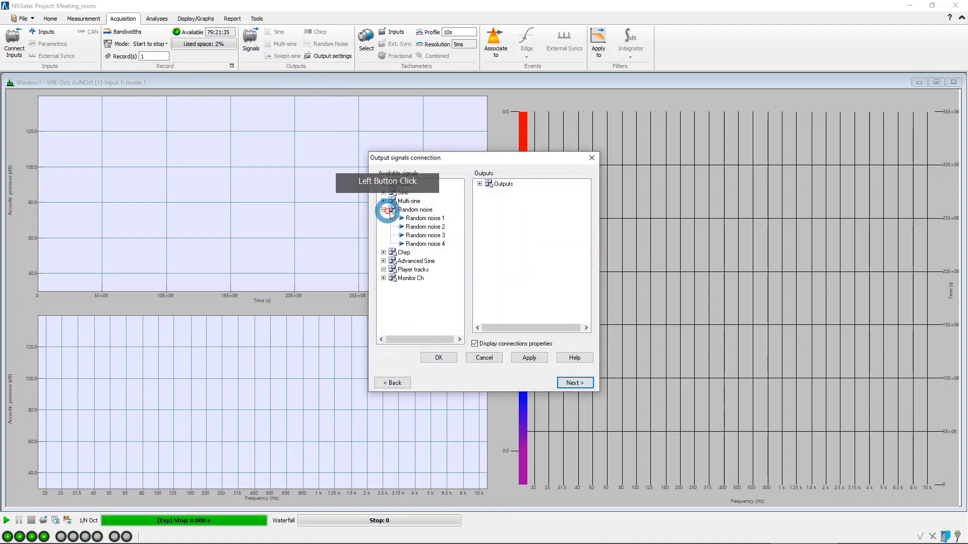
{"action": "left_click", "coordinate": [437, 219]}
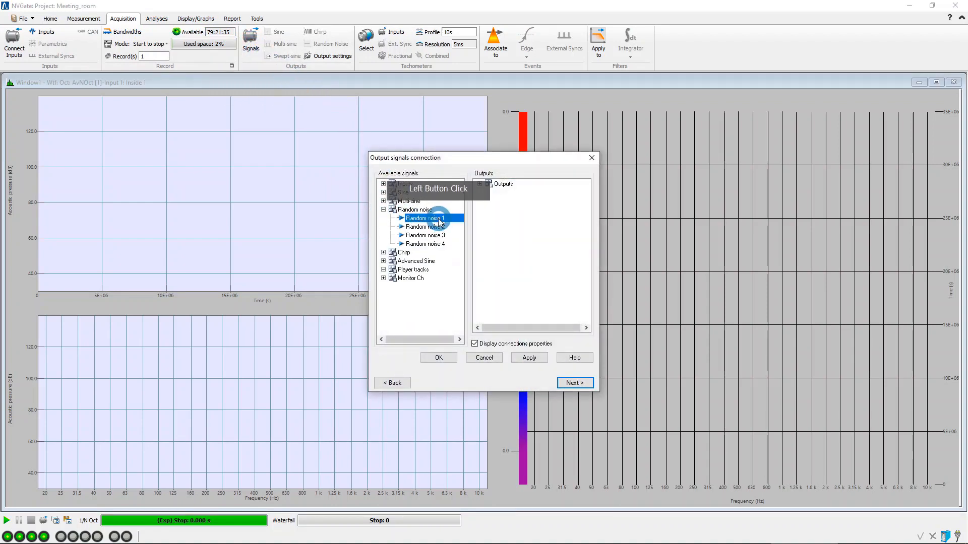
{"action": "left_click_drag", "start_coordinate": [433, 218], "coordinate": [508, 189]}
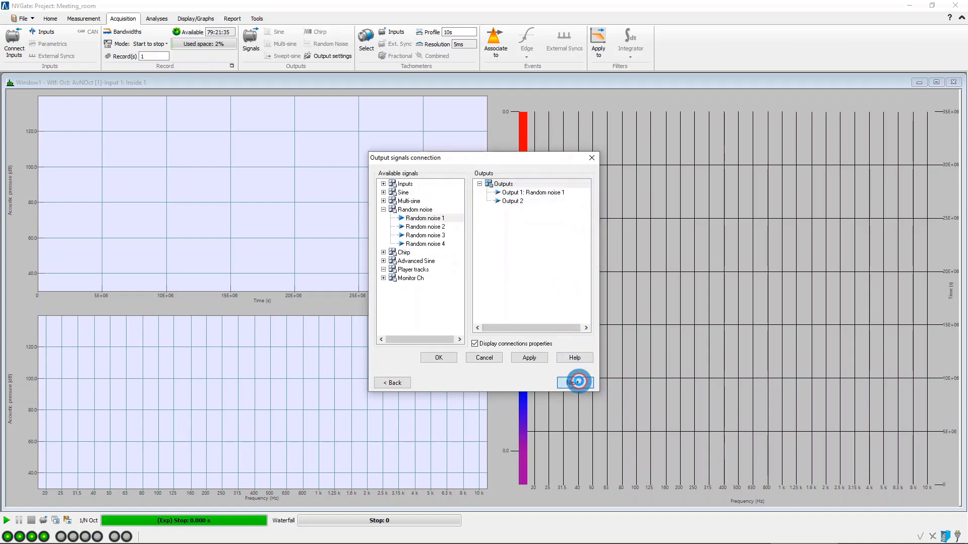
Set the upper frequency of Random noise 1 to 20 kHz and accept the output signal properties.
{"action": "left_click", "coordinate": [578, 384]}
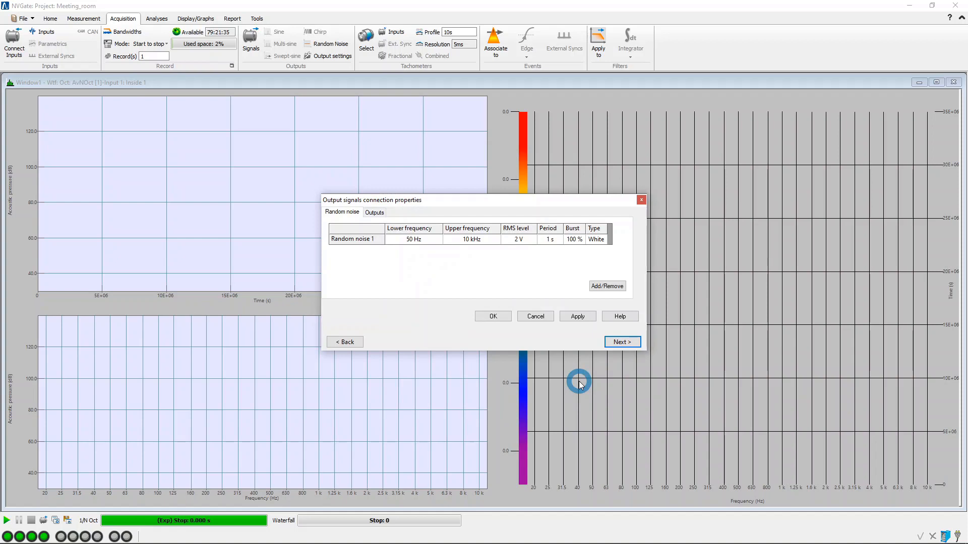
{"action": "double_click", "coordinate": [468, 244]}
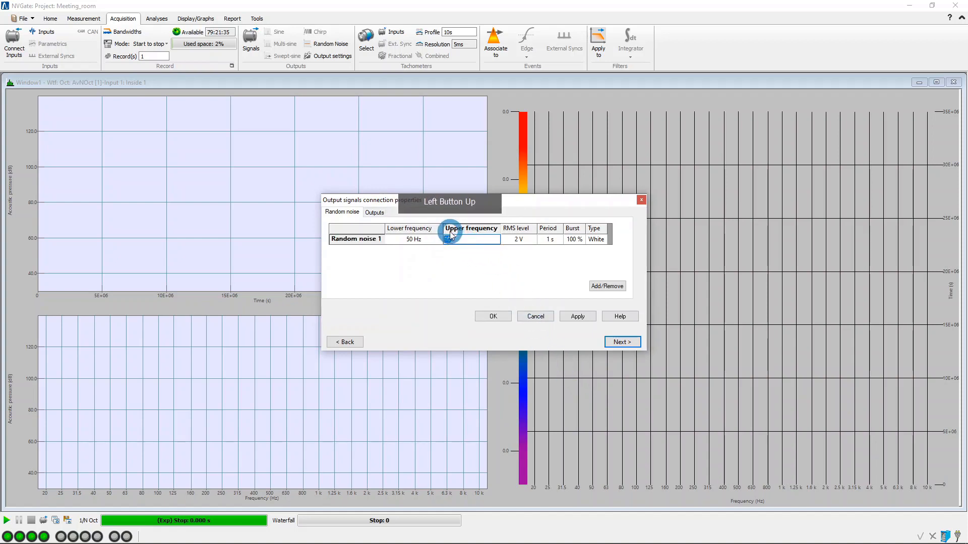
{"action": "type", "text": "20 kHz"}
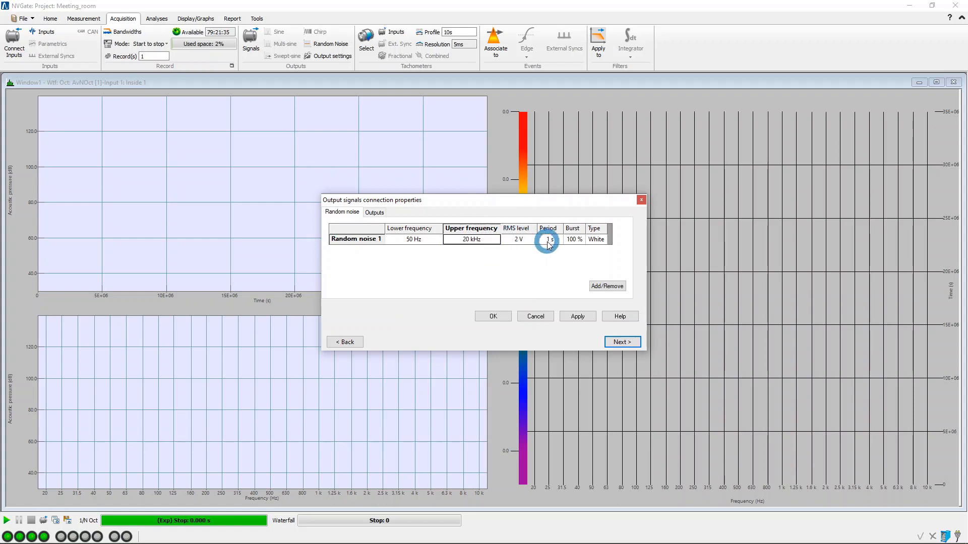
{"action": "left_click", "coordinate": [504, 320]}
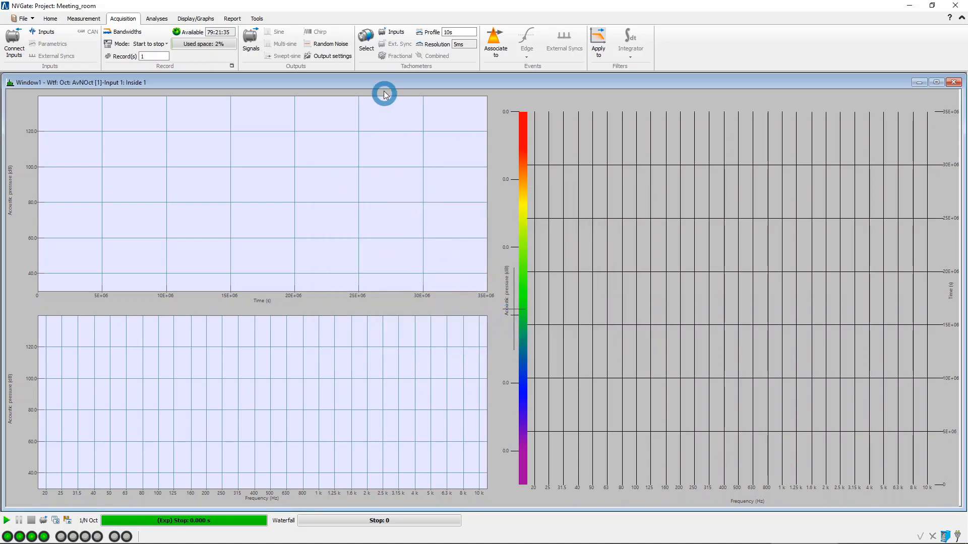
Set the output transition time to 100 µs, mute all outputs and accept the output settings.
{"action": "left_click", "coordinate": [347, 57]}
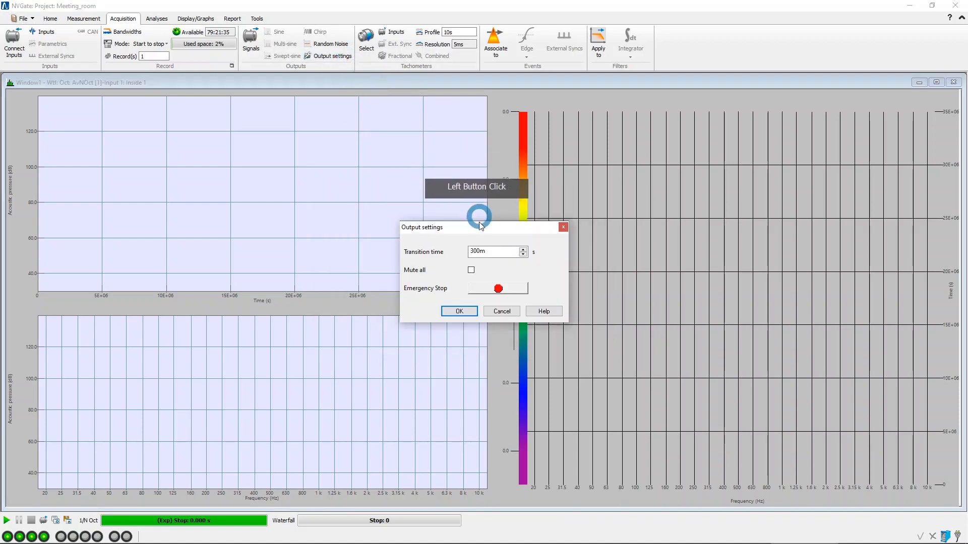
{"action": "left_click", "coordinate": [471, 252]}
{"action": "left_click_drag", "start_coordinate": [471, 251], "coordinate": [456, 255]}
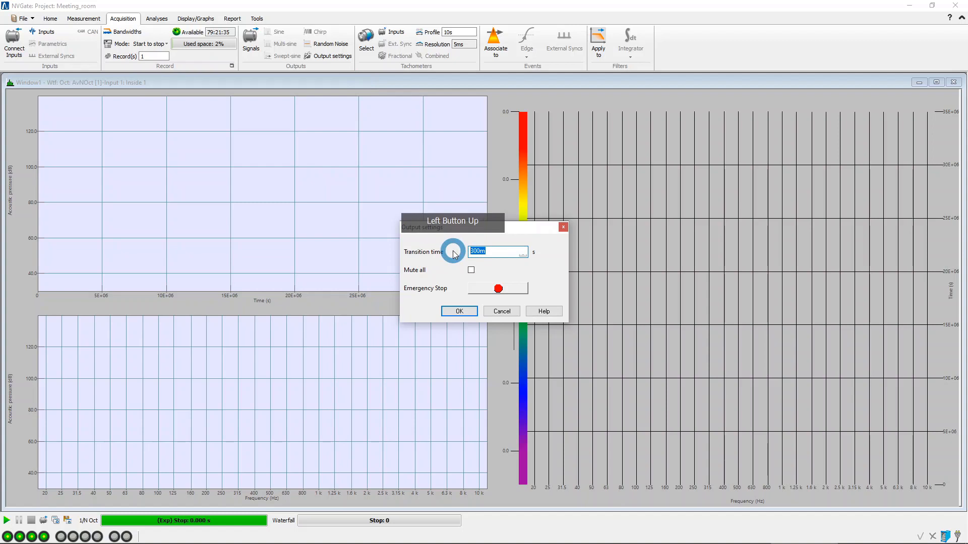
{"action": "type", "text": "100u"}
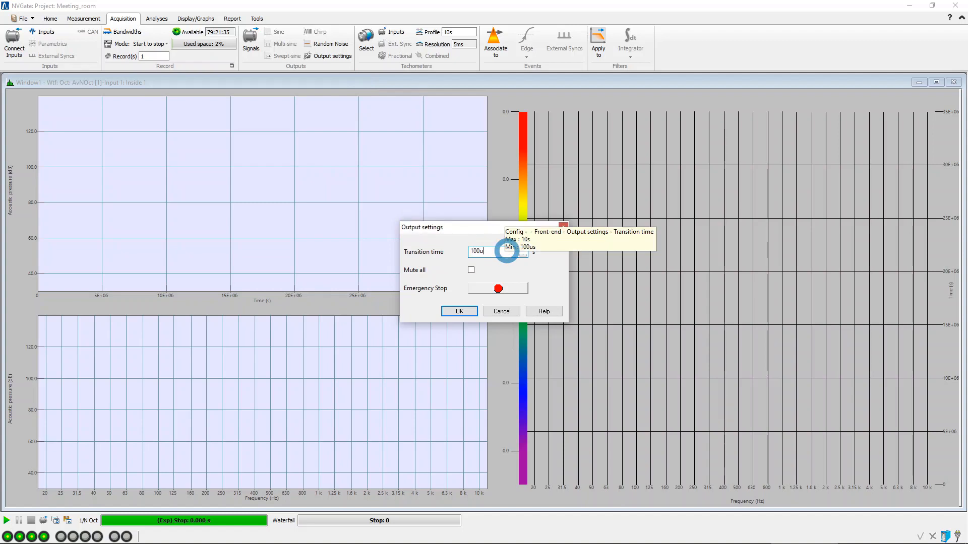
{"action": "left_click", "coordinate": [470, 271]}
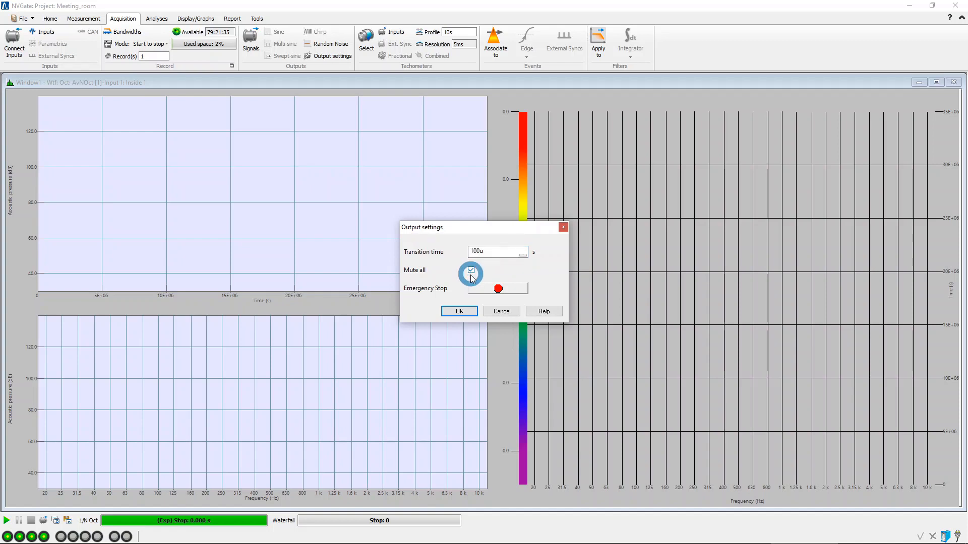
{"action": "left_click", "coordinate": [465, 313]}
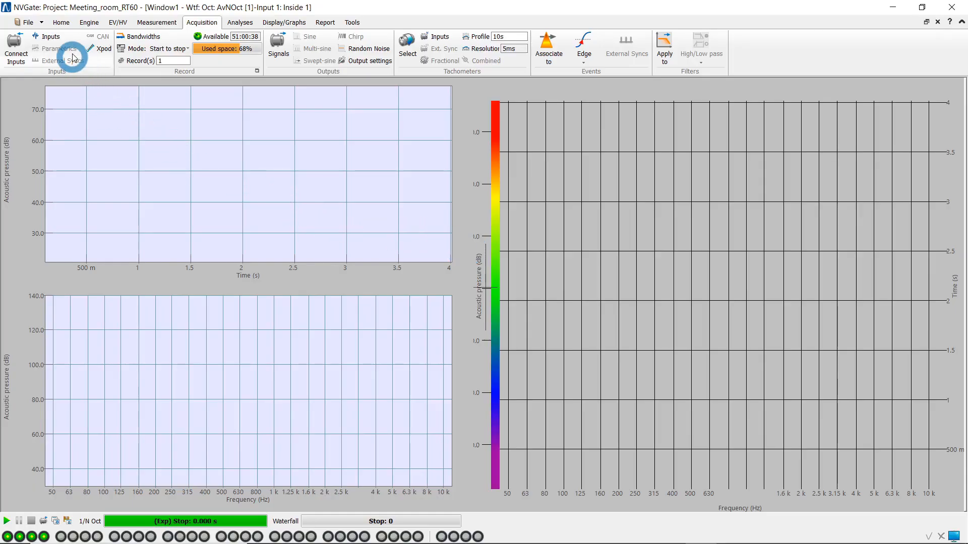
Show the workspace and customize its control panel with a new tab named Settings.
{"action": "left_click", "coordinate": [61, 22]}
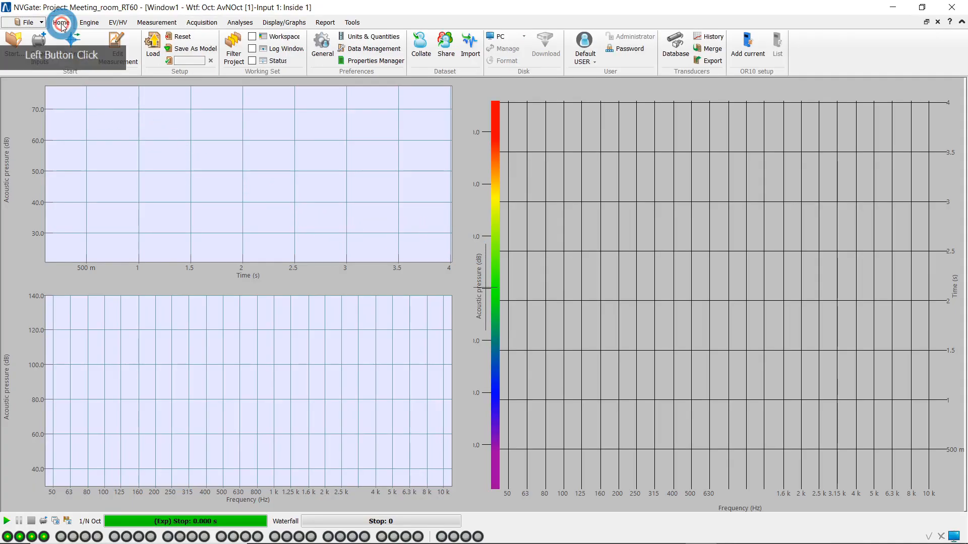
{"action": "left_click", "coordinate": [251, 36]}
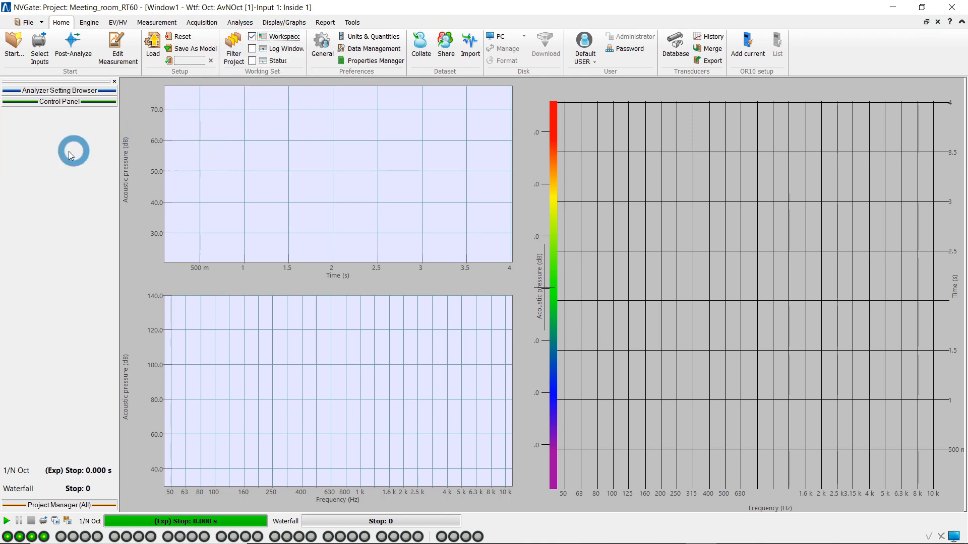
{"action": "right_click", "coordinate": [48, 154]}
{"action": "left_click", "coordinate": [70, 161]}
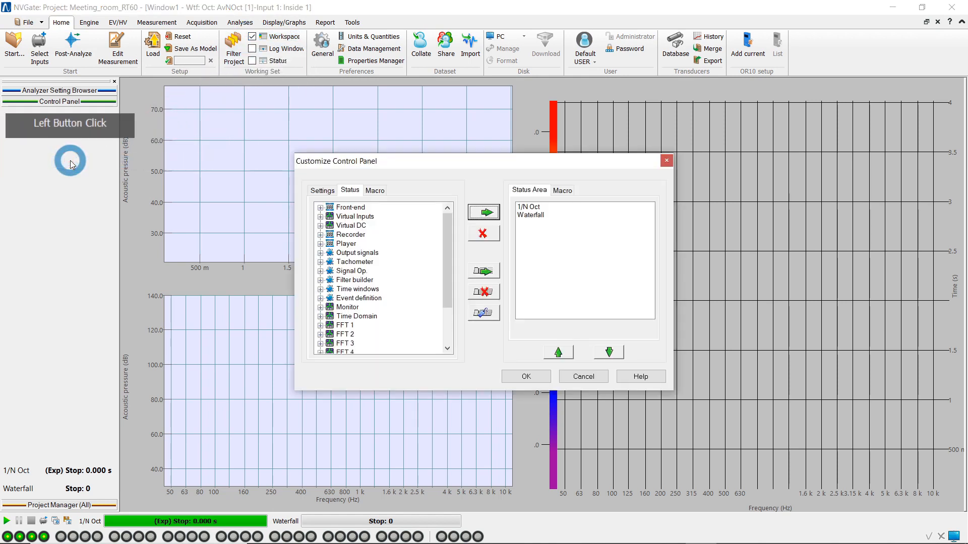
{"action": "left_click", "coordinate": [482, 272]}
{"action": "left_click", "coordinate": [484, 313]}
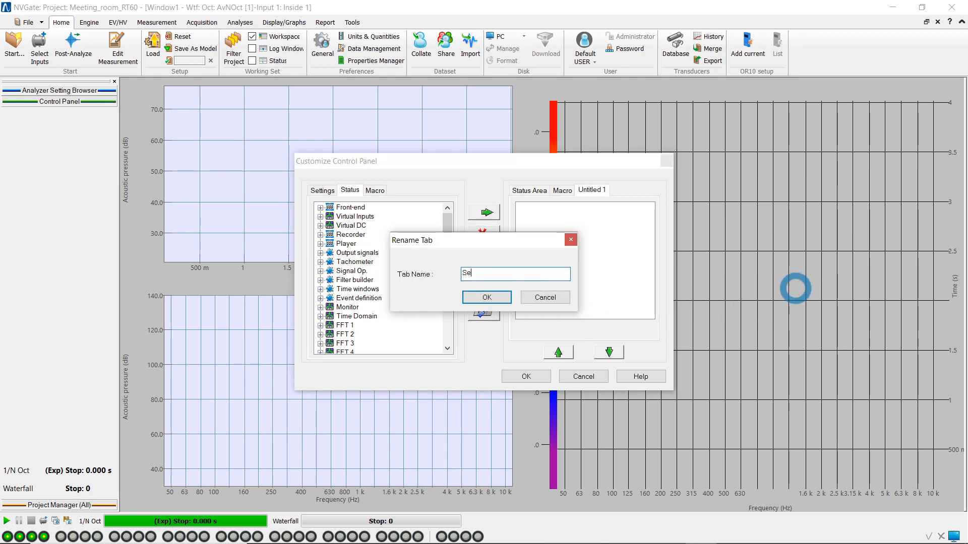
{"action": "key", "text": "Return"}
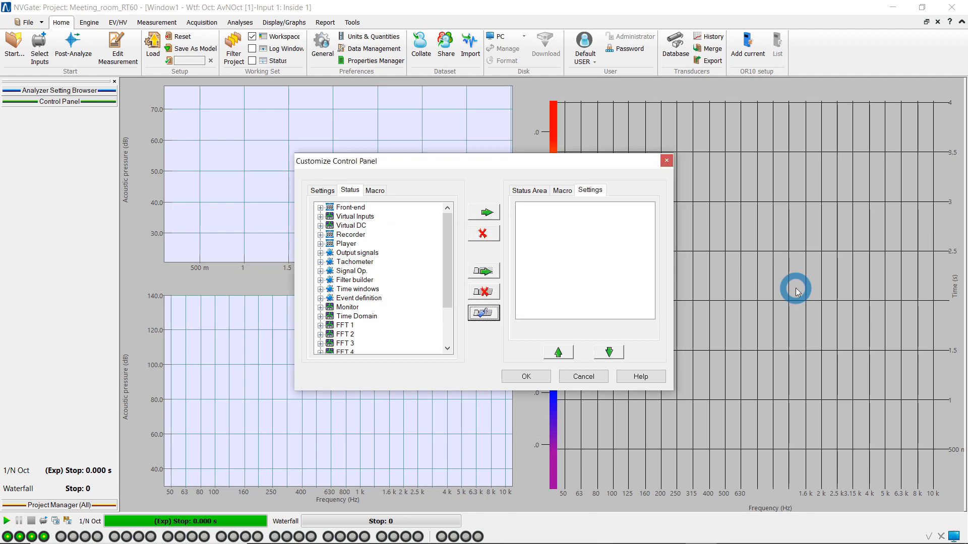
Add the waterfall mode's Number setting to the Settings tab of the control panel.
{"action": "left_click", "coordinate": [320, 192]}
{"action": "scroll", "coordinate": [384, 245], "scroll_direction": "down", "scroll_amount": 3}
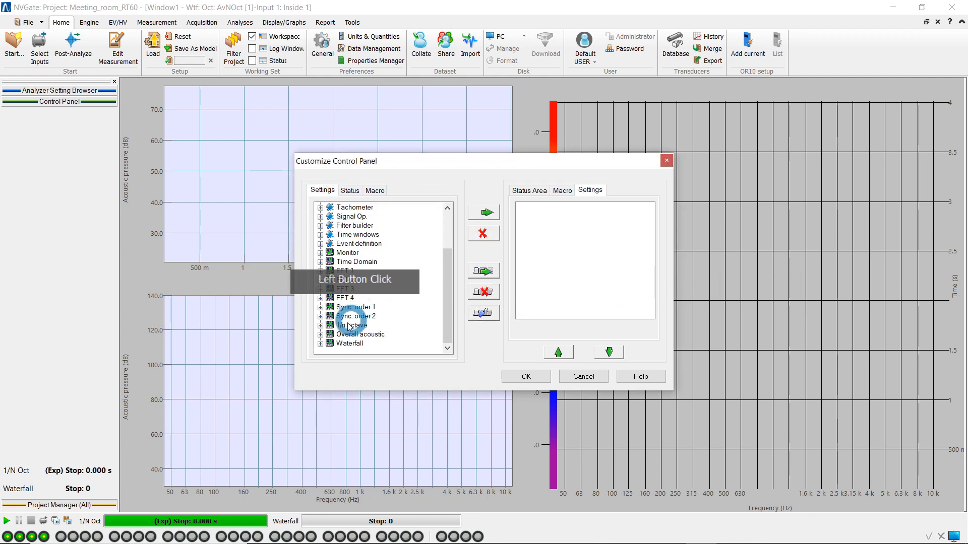
{"action": "left_click", "coordinate": [320, 344]}
{"action": "left_click", "coordinate": [324, 344]}
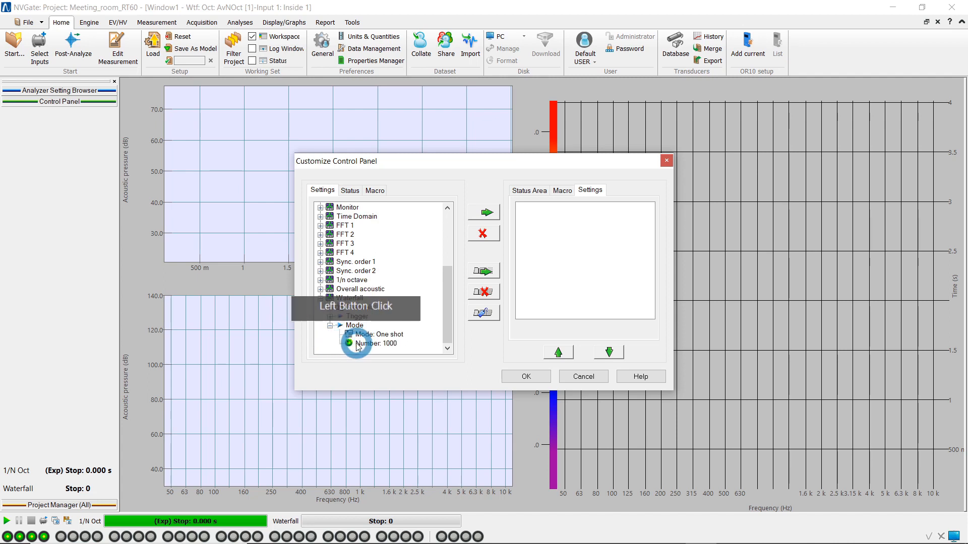
{"action": "left_click", "coordinate": [379, 343]}
{"action": "left_click", "coordinate": [484, 212]}
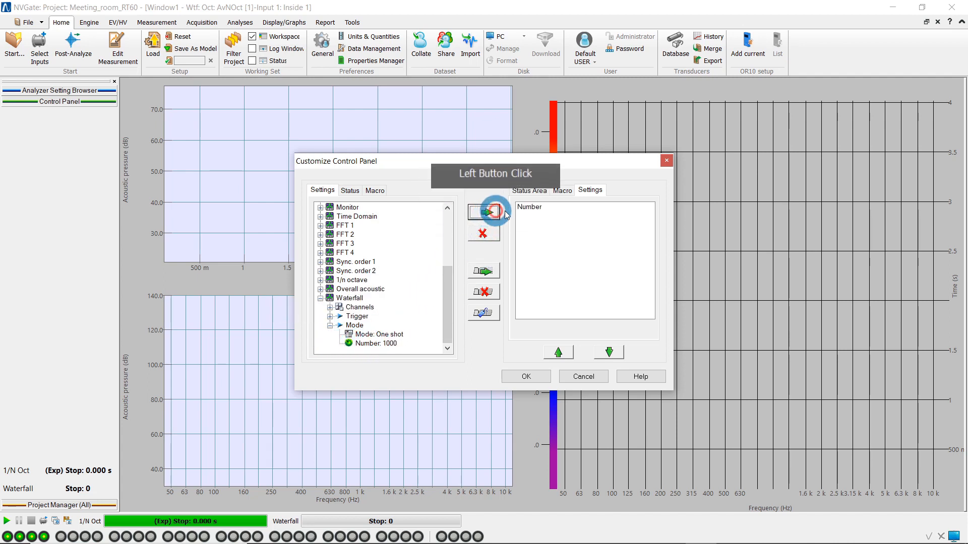
Rename the waterfall Number item as "Slices number (each 5 ms)".
{"action": "left_click", "coordinate": [538, 211]}
{"action": "right_click", "coordinate": [621, 212]}
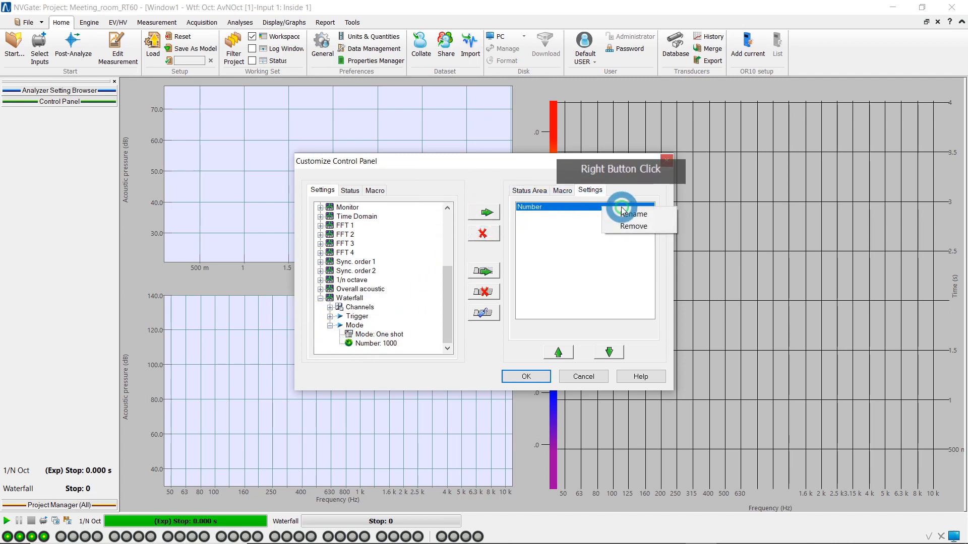
{"action": "left_click", "coordinate": [624, 214]}
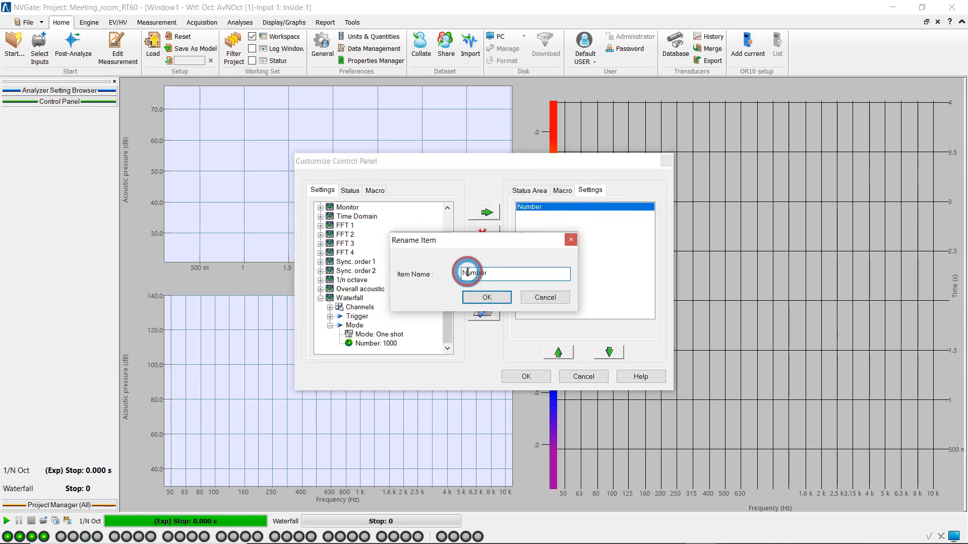
{"action": "left_click_drag", "start_coordinate": [801, 219], "coordinate": [888, 182]}
{"action": "type", "text": "Slices n"}
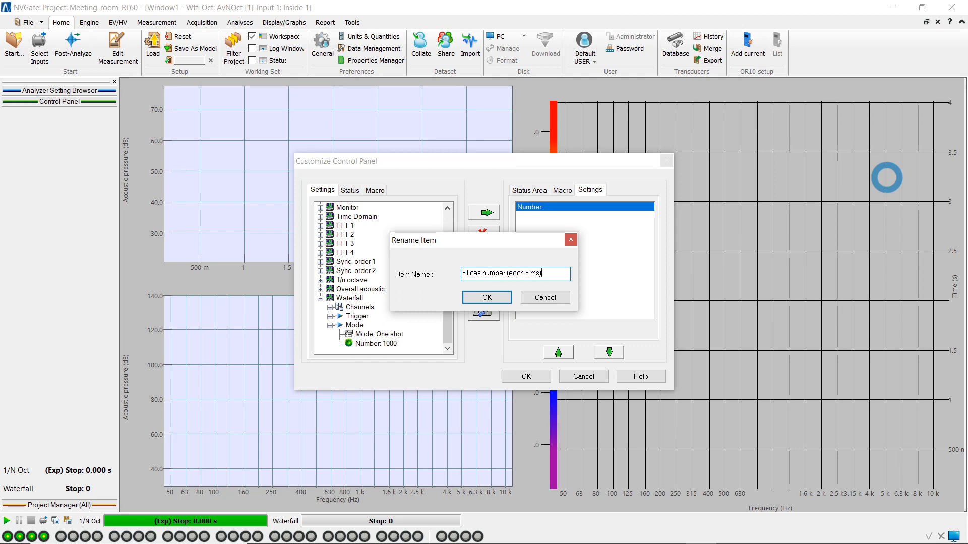
{"action": "key", "text": "Return"}
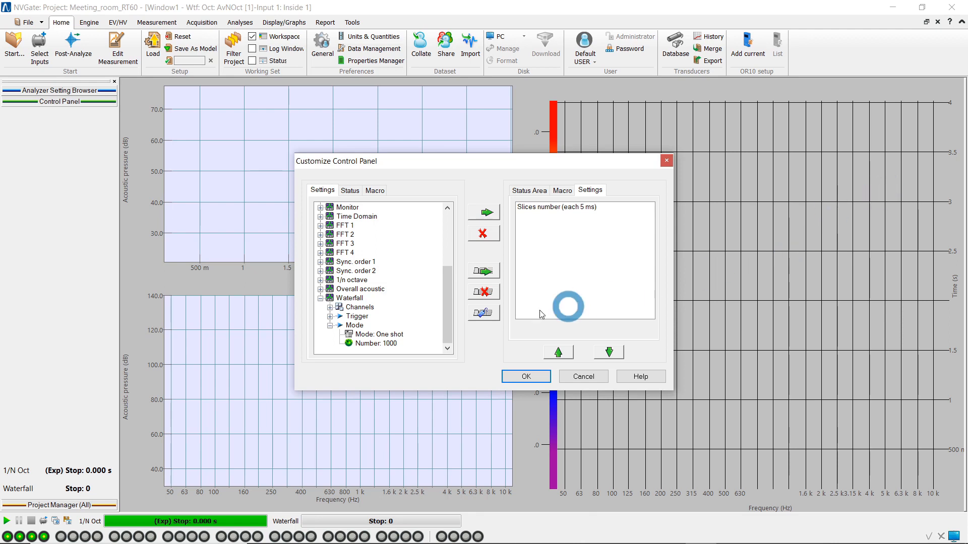
Add the Mode setting from the 1/n octave analyzer's CPB filters to the custom Settings tab.
{"action": "left_click", "coordinate": [321, 280]}
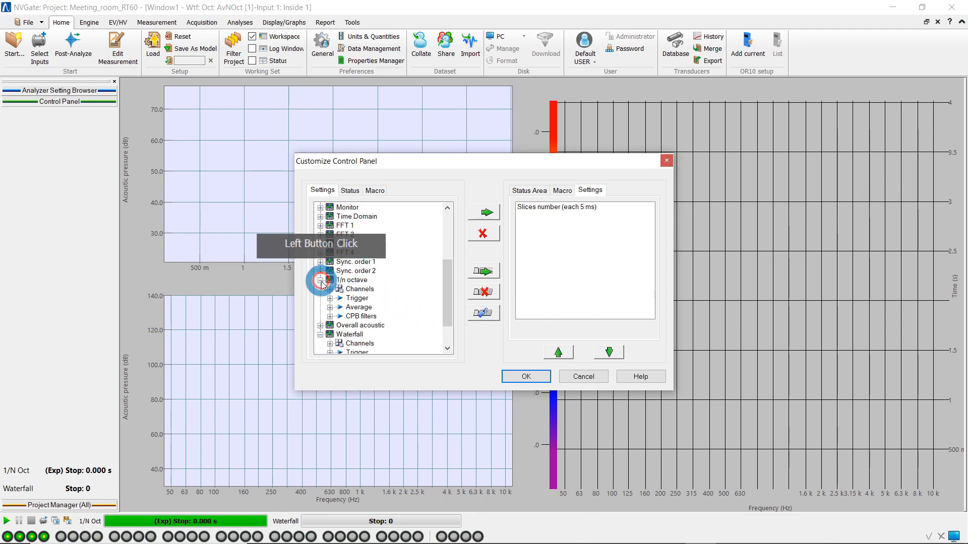
{"action": "left_click", "coordinate": [330, 316]}
{"action": "left_click", "coordinate": [378, 304]}
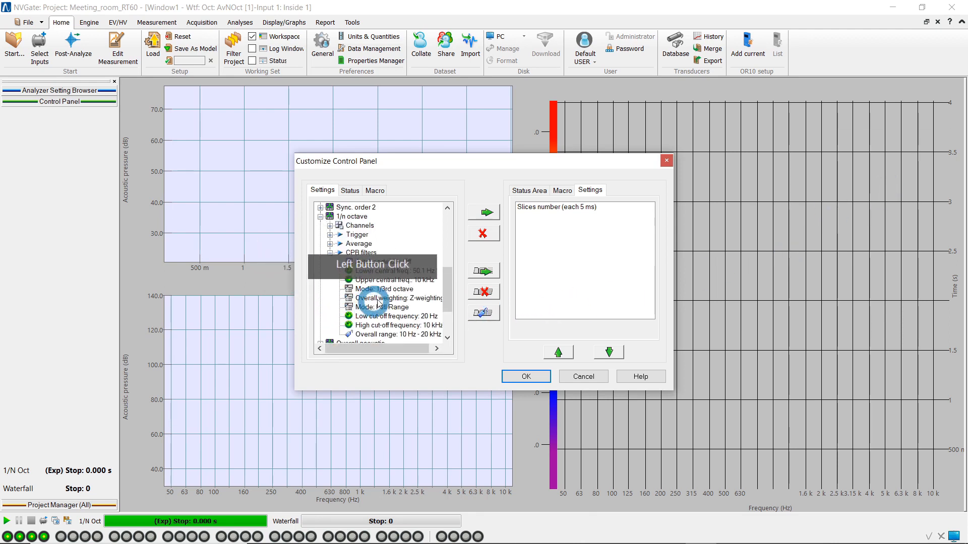
{"action": "left_click", "coordinate": [487, 212]}
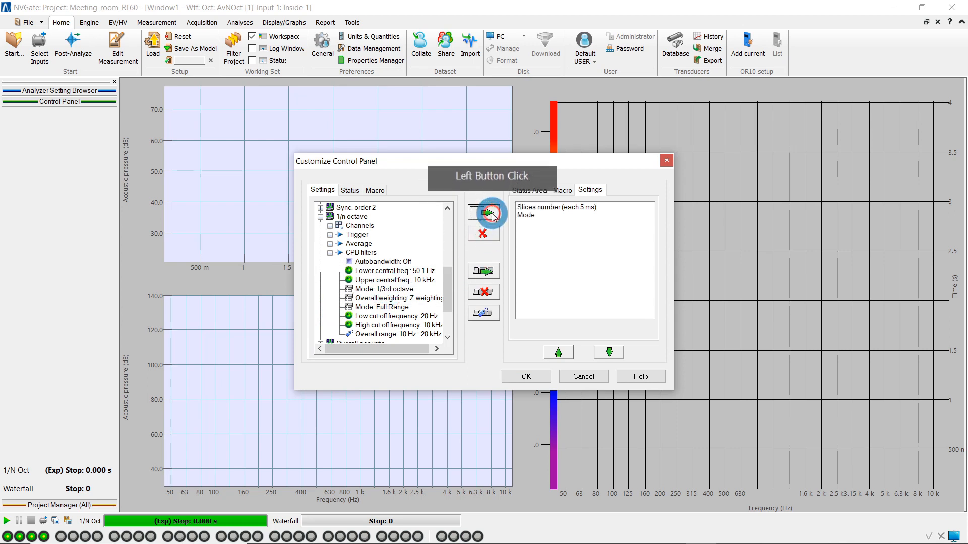
Add the Type setting of Random noise 1 from the output signals to the custom Settings tab.
{"action": "left_click", "coordinate": [422, 234]}
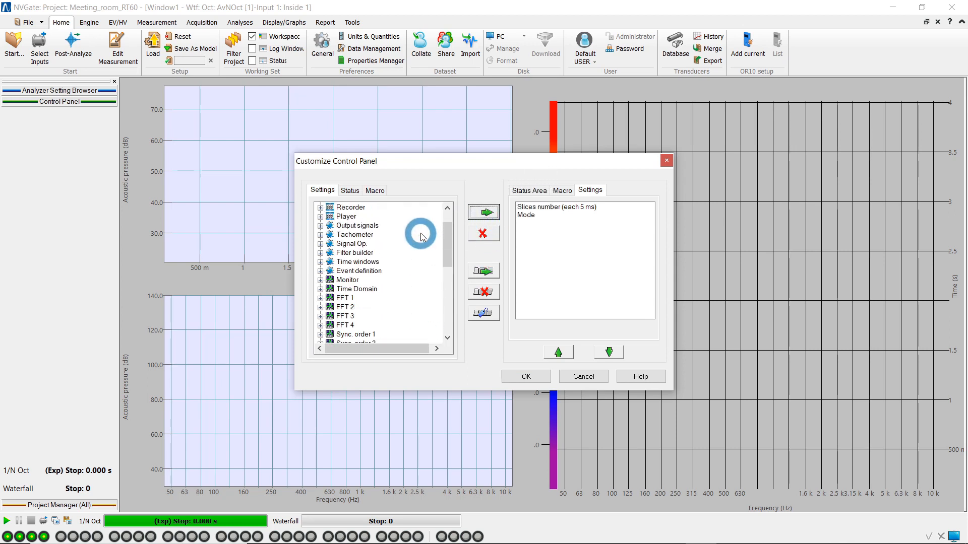
{"action": "left_click", "coordinate": [321, 226]}
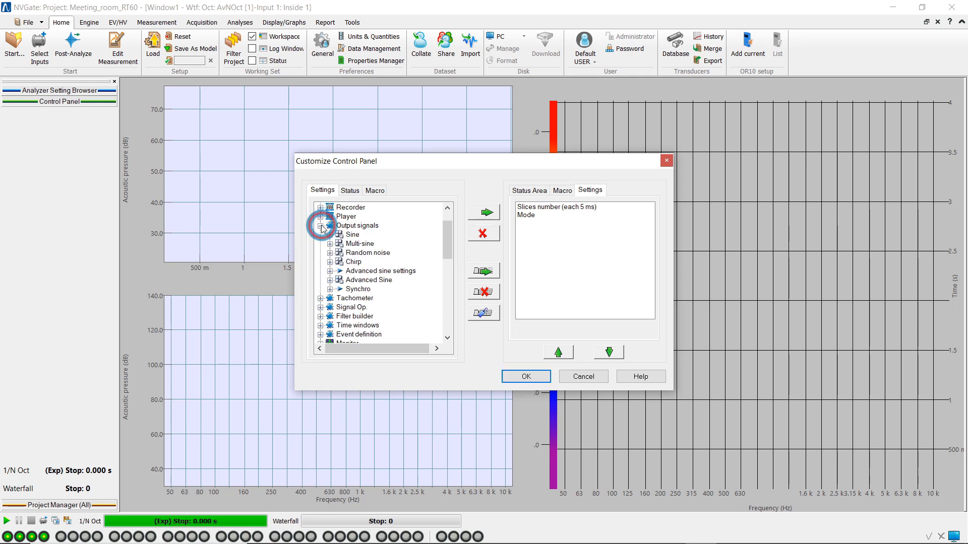
{"action": "left_click", "coordinate": [331, 253]}
{"action": "left_click", "coordinate": [340, 262]}
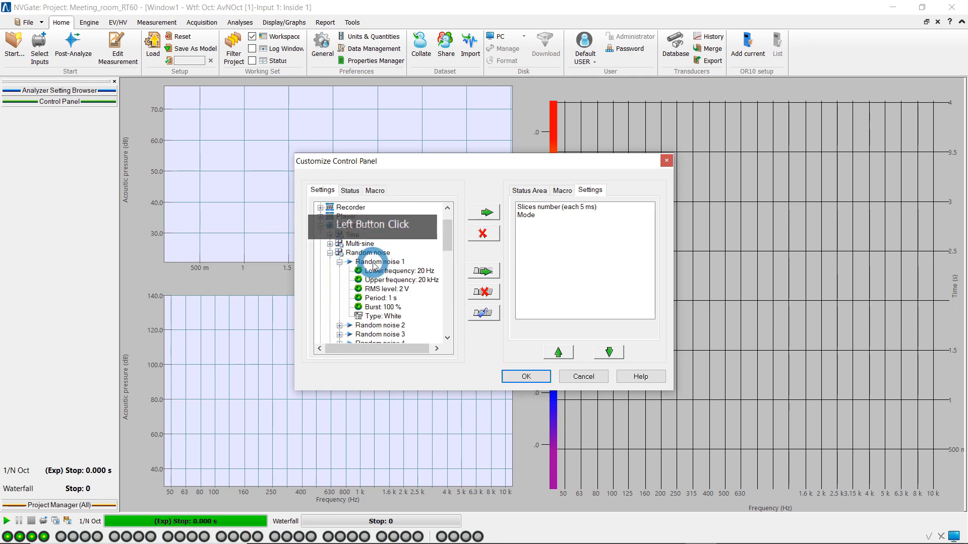
{"action": "left_click", "coordinate": [383, 316]}
{"action": "left_click", "coordinate": [493, 221]}
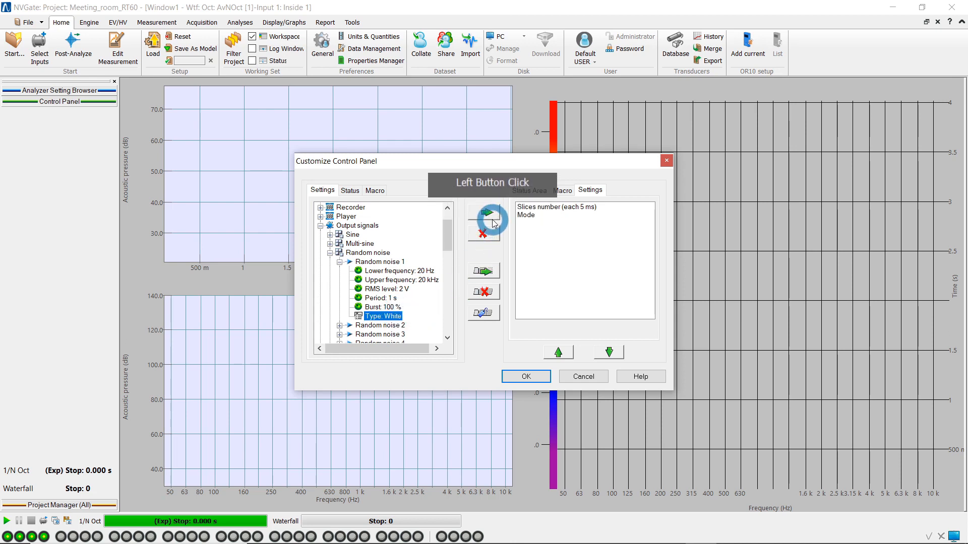
Rename the random noise type item as "Type of noise".
{"action": "left_click", "coordinate": [576, 223]}
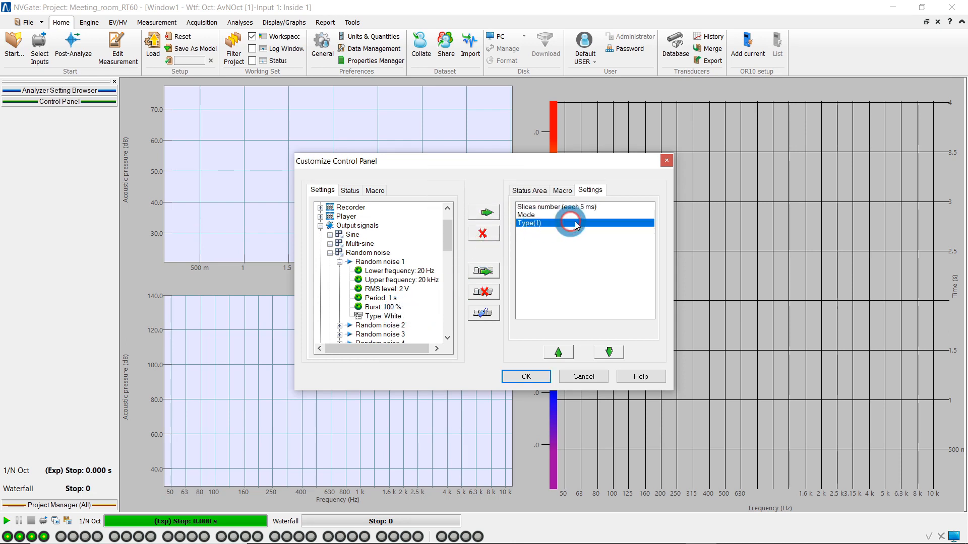
{"action": "right_click", "coordinate": [576, 226]}
{"action": "left_click", "coordinate": [579, 266]}
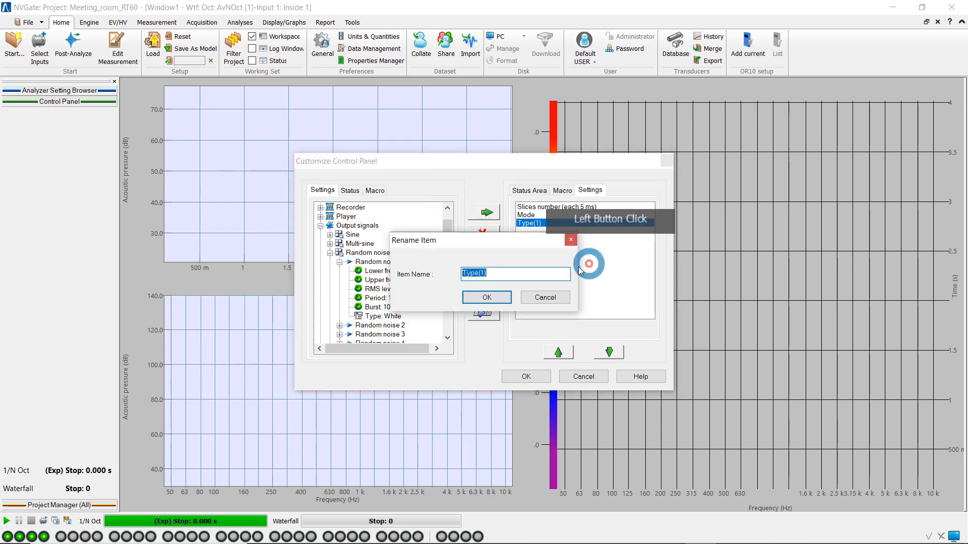
{"action": "type", "text": "Type"}
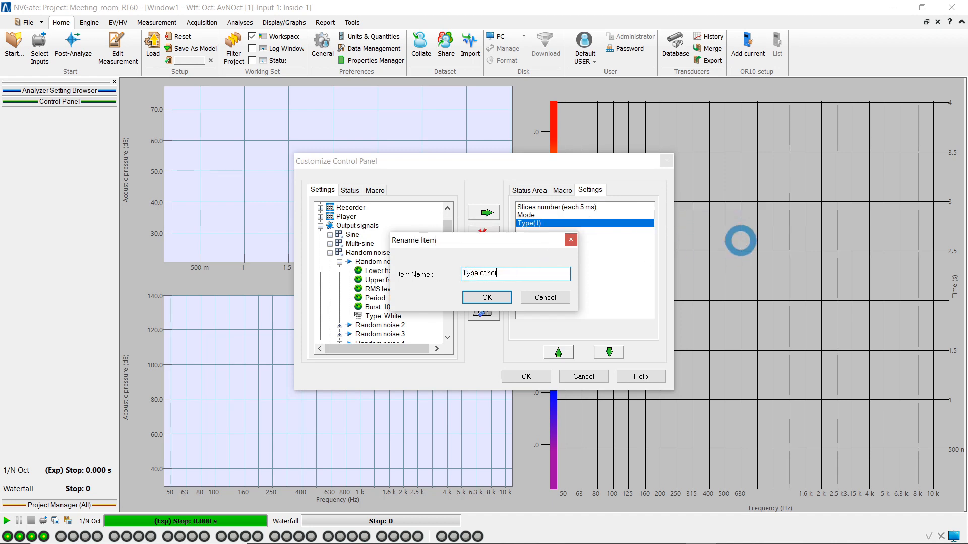
{"action": "key", "text": "Return"}
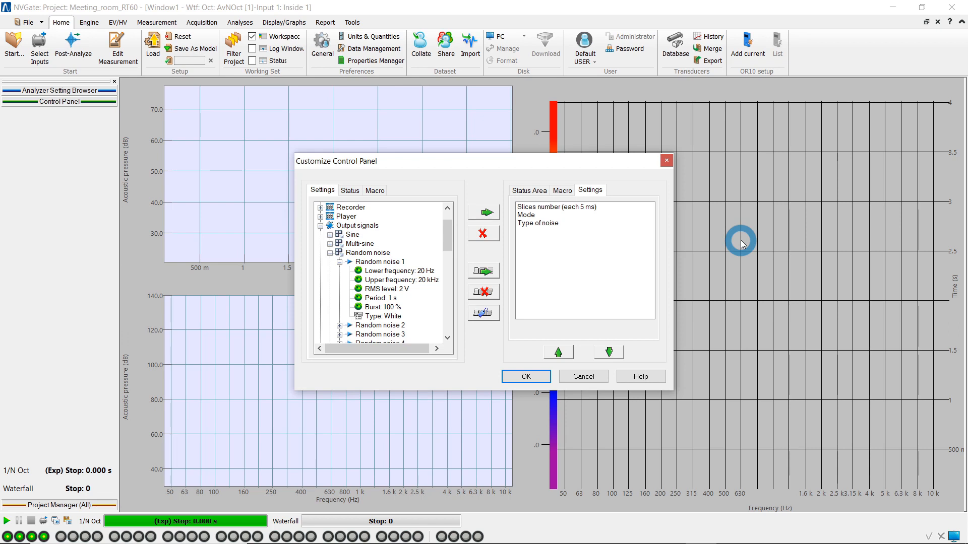
Add the RMS level setting of Random noise 1 to the custom tab and rename it "RMS level of generated noise".
{"action": "left_click", "coordinate": [392, 290]}
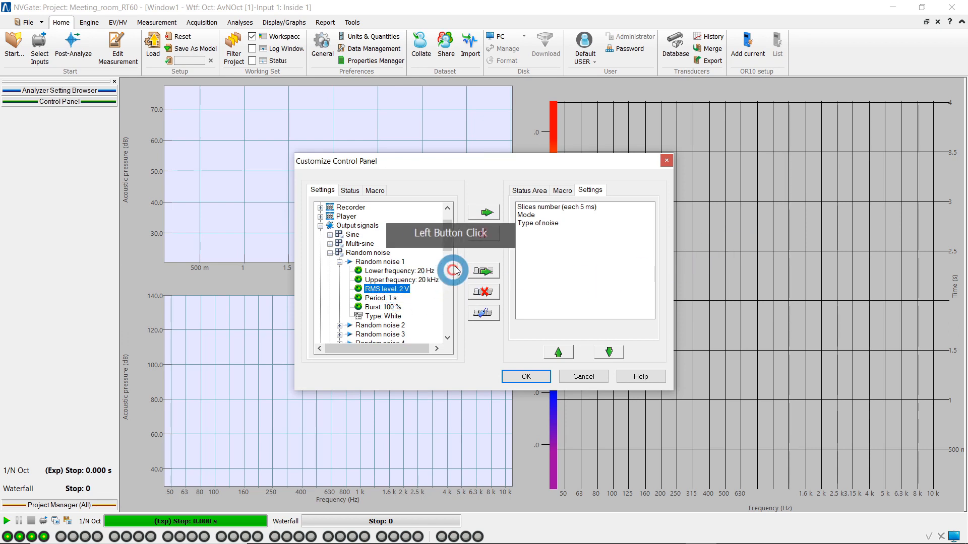
{"action": "left_click", "coordinate": [487, 212]}
{"action": "left_click", "coordinate": [577, 232]}
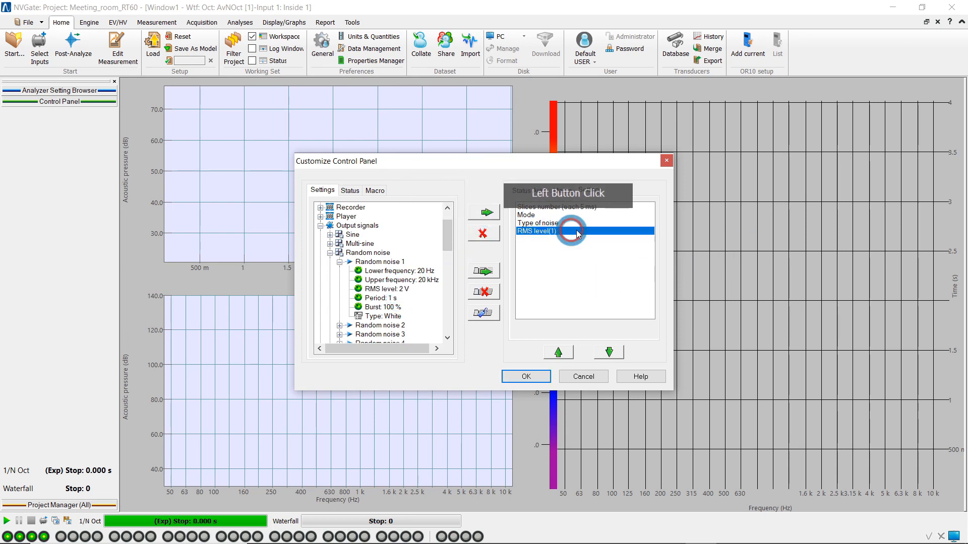
{"action": "right_click", "coordinate": [577, 232]}
{"action": "left_click", "coordinate": [648, 237]}
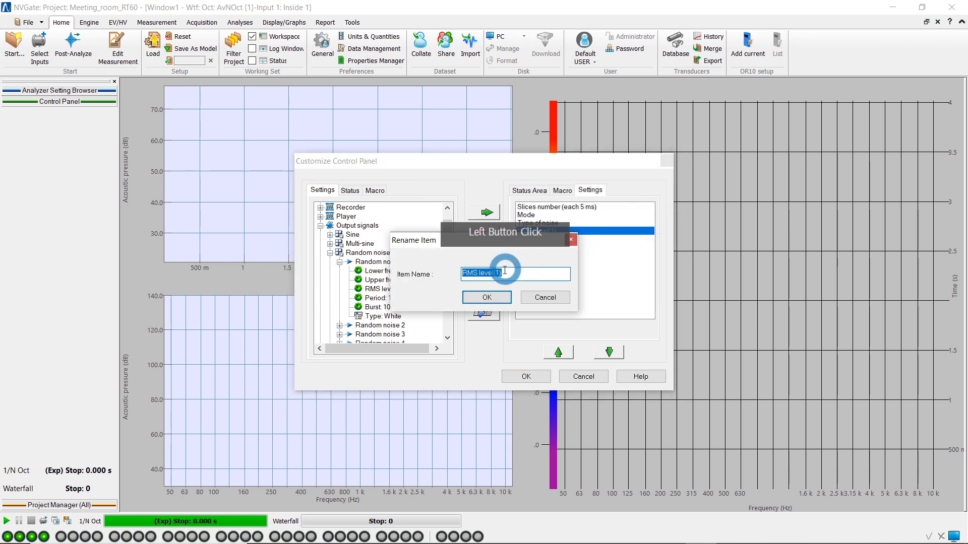
{"action": "left_click_drag", "start_coordinate": [504, 272], "coordinate": [493, 273]}
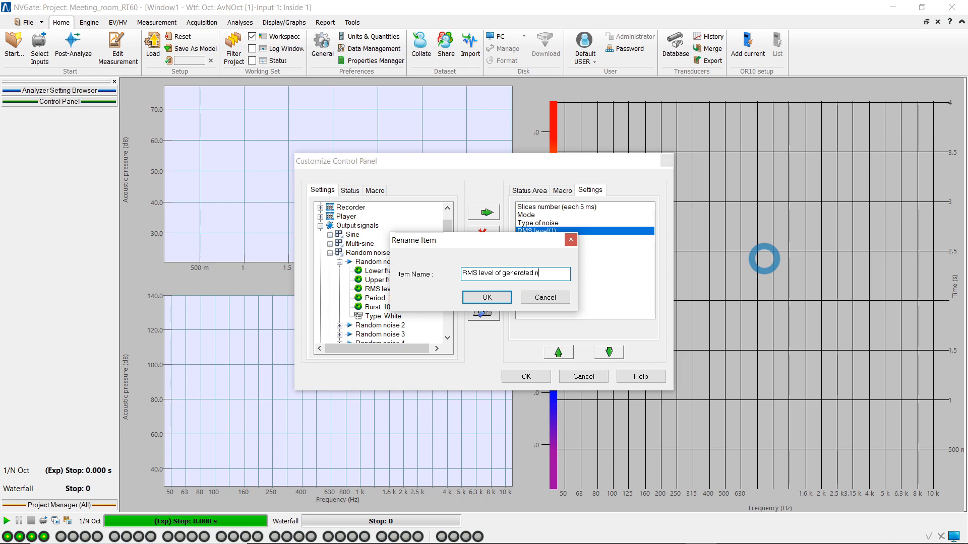
{"action": "key", "text": "Return"}
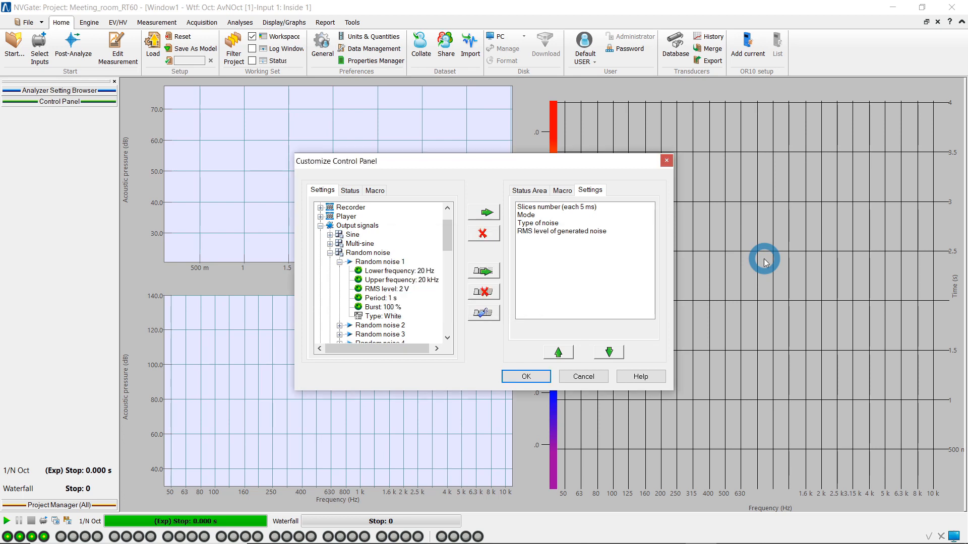
Add the Mute all setting from the front-end's output settings to the custom Settings tab.
{"action": "scroll", "coordinate": [400, 267], "scroll_direction": "up", "scroll_amount": 1}
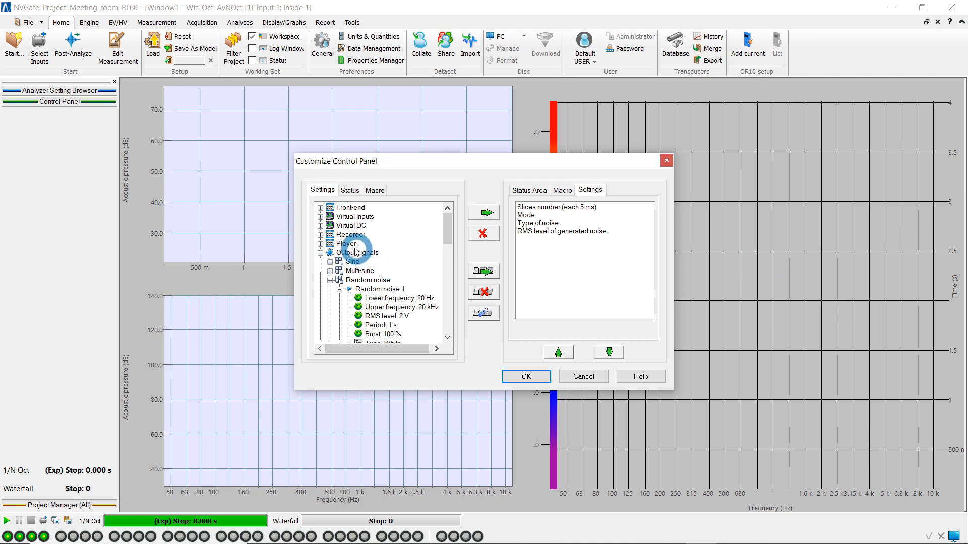
{"action": "left_click", "coordinate": [320, 207]}
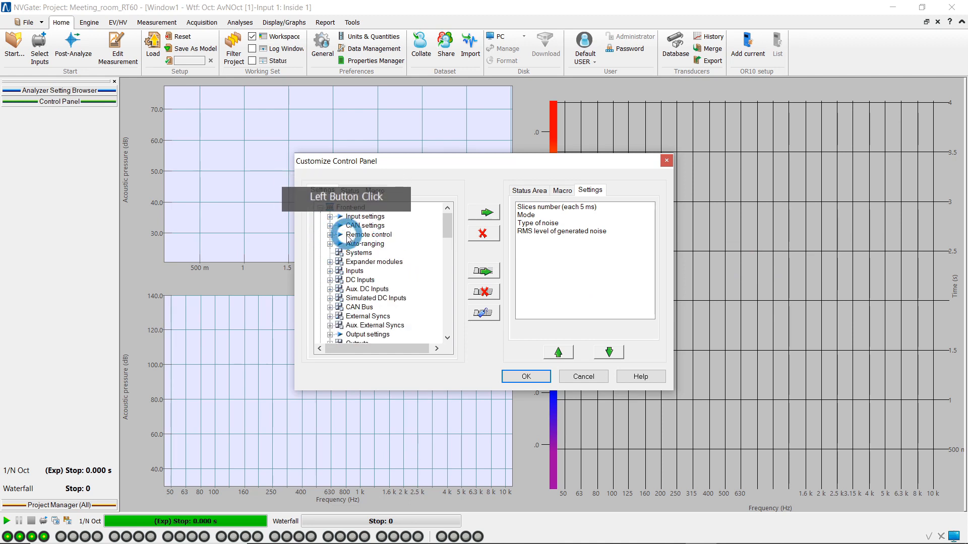
{"action": "scroll", "coordinate": [347, 241], "scroll_direction": "down", "scroll_amount": 1}
{"action": "left_click", "coordinate": [330, 307]}
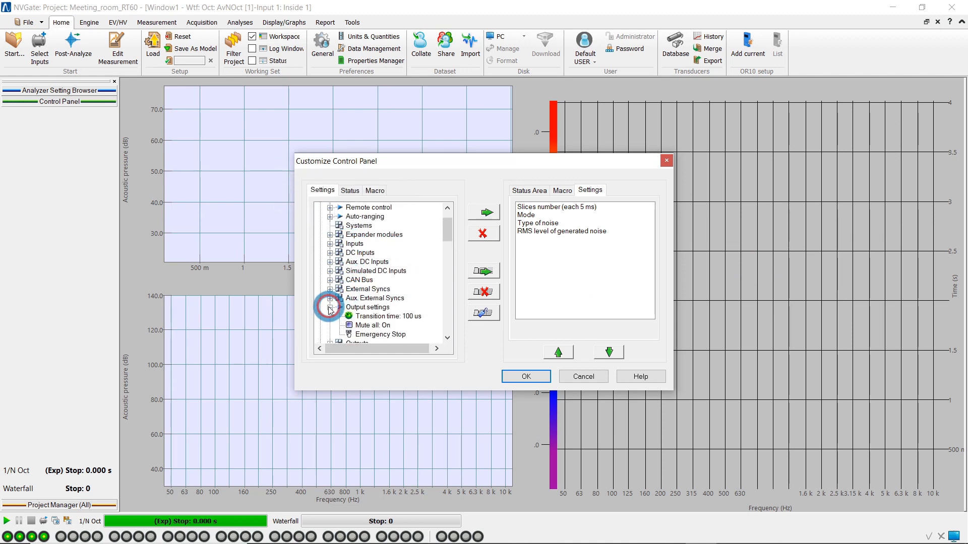
{"action": "left_click", "coordinate": [362, 307]}
{"action": "scroll", "coordinate": [373, 304], "scroll_direction": "down", "scroll_amount": 1}
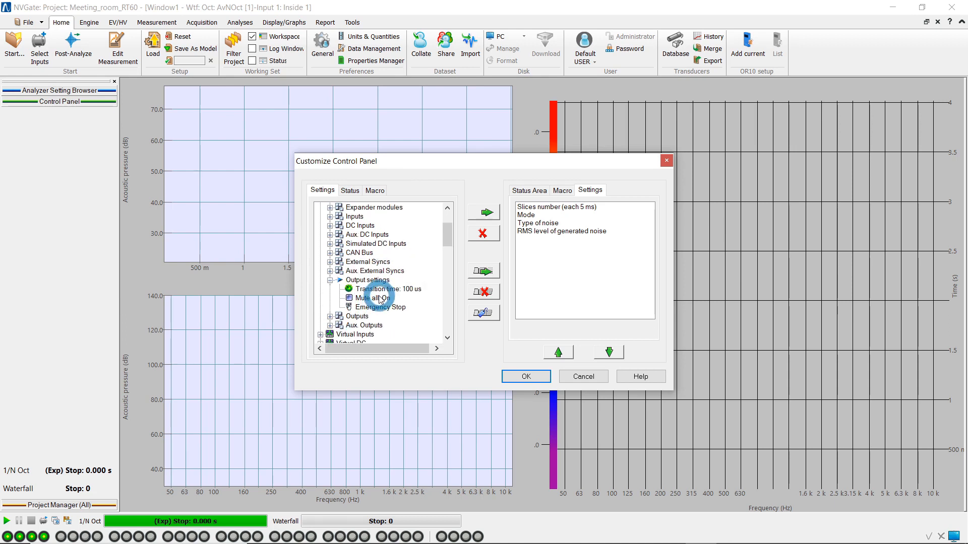
{"action": "left_click", "coordinate": [381, 298]}
{"action": "left_click", "coordinate": [485, 212]}
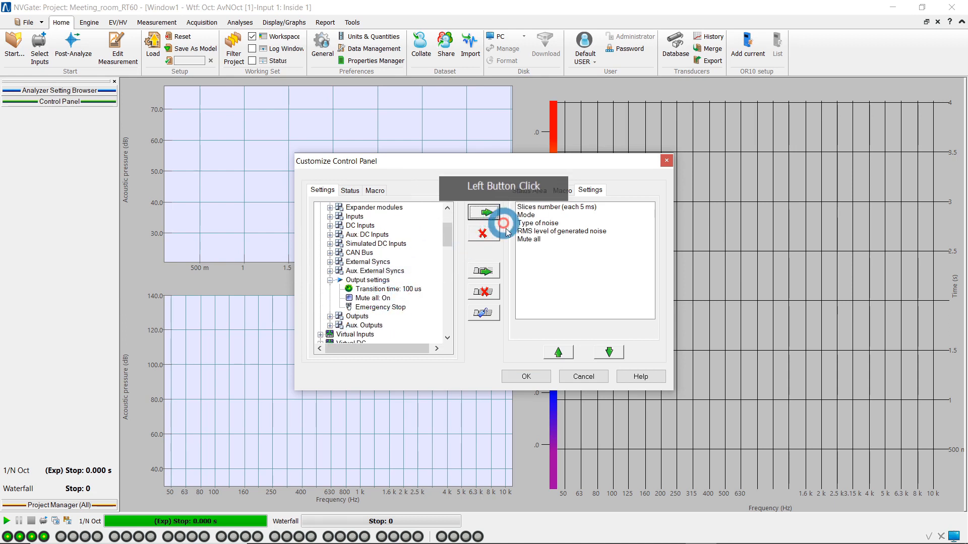
Rename the Mute all item as "Stop the generated noise", then apply the customization and widen the control panel to fit its labels.
{"action": "left_click", "coordinate": [565, 239]}
{"action": "right_click", "coordinate": [638, 245]}
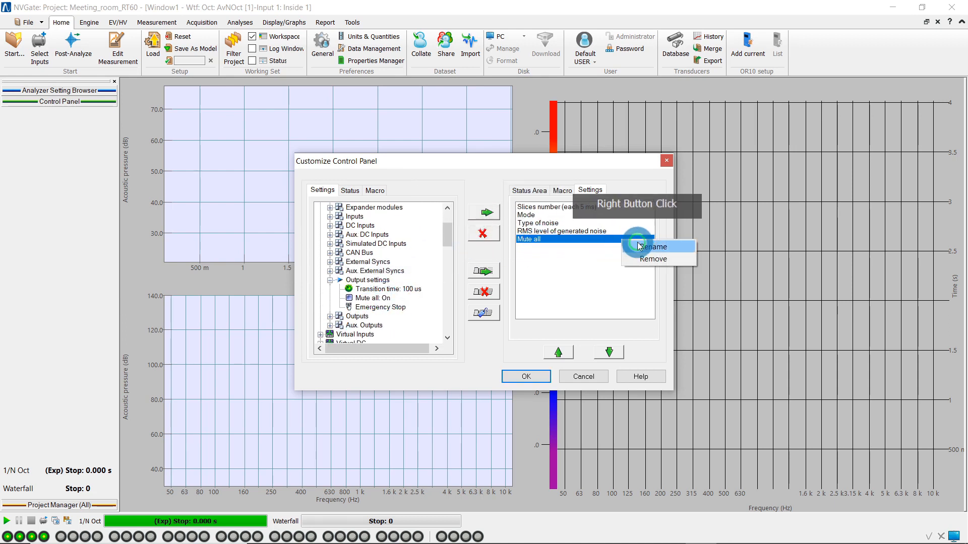
{"action": "left_click", "coordinate": [650, 247]}
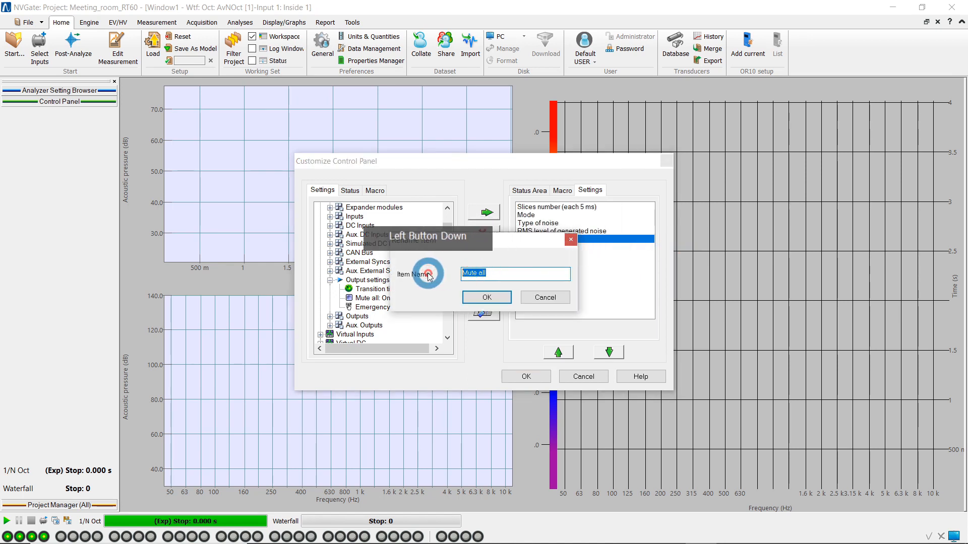
{"action": "left_click", "coordinate": [953, 165]}
{"action": "type", "text": "Stop the generated noise"}
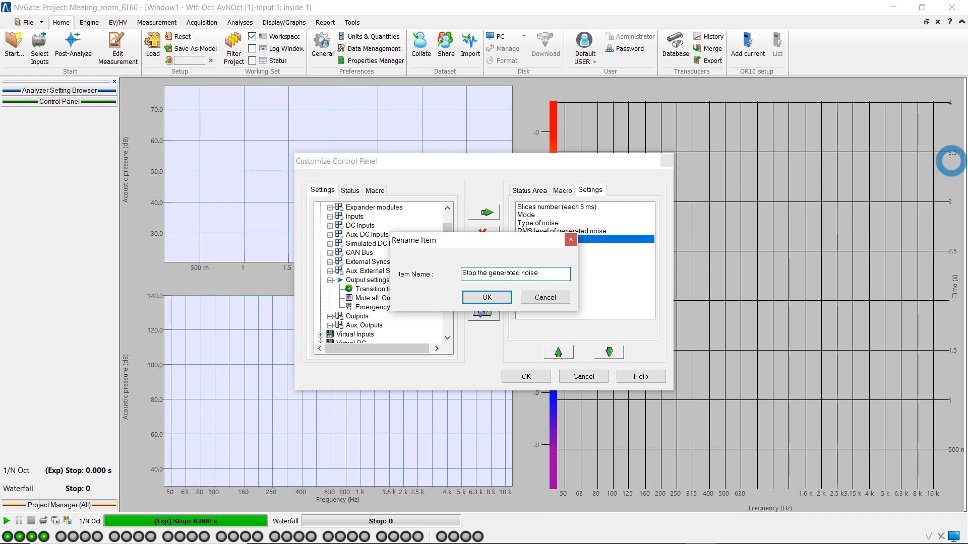
{"action": "key", "text": "Return"}
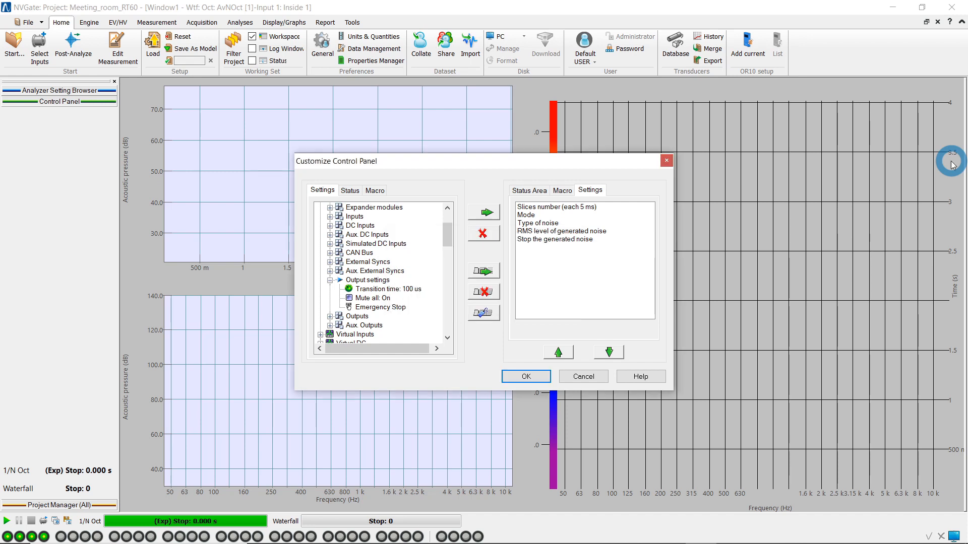
{"action": "left_click", "coordinate": [536, 377]}
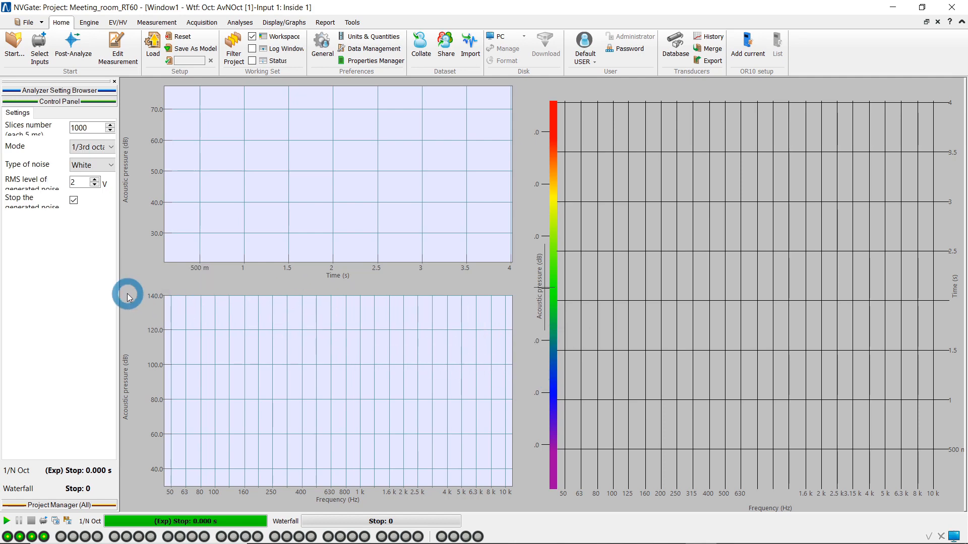
{"action": "left_click_drag", "start_coordinate": [118, 290], "coordinate": [178, 295]}
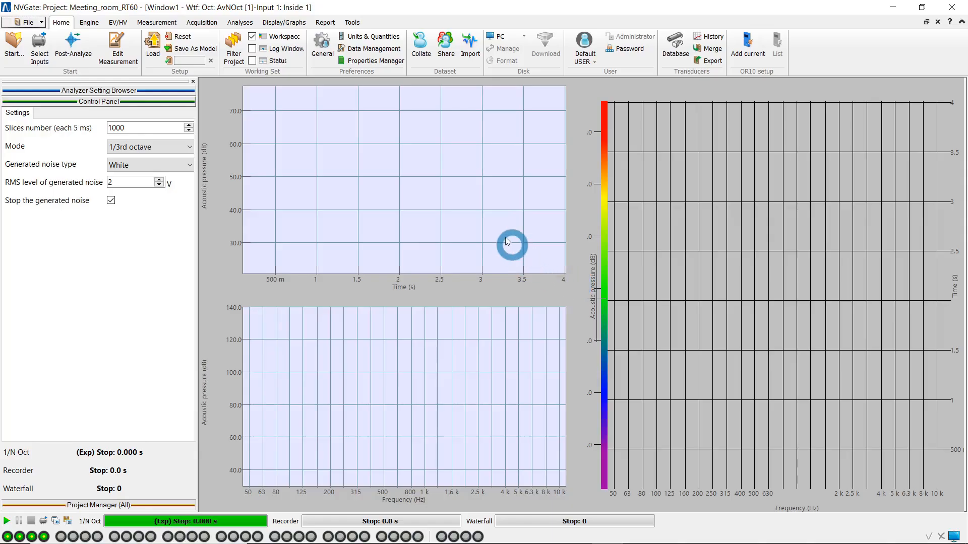
Assign the F2 hotkey to the RT60_interrupted_source macro.
{"action": "left_click", "coordinate": [351, 22]}
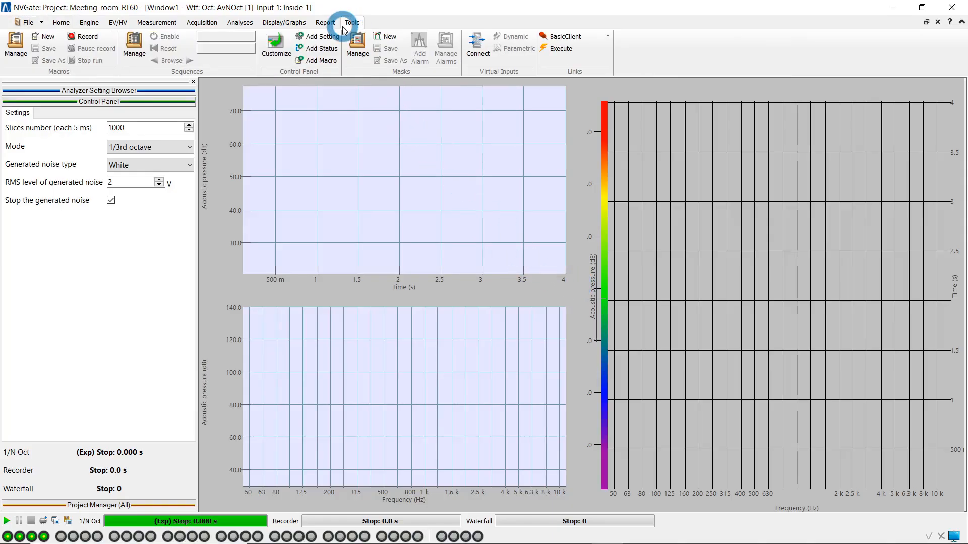
{"action": "left_click", "coordinate": [16, 54]}
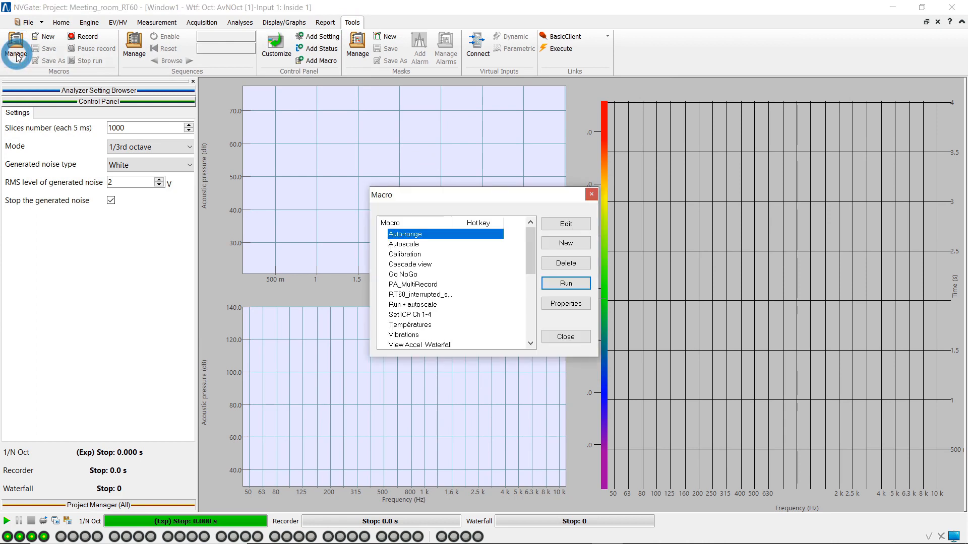
{"action": "left_click", "coordinate": [444, 296]}
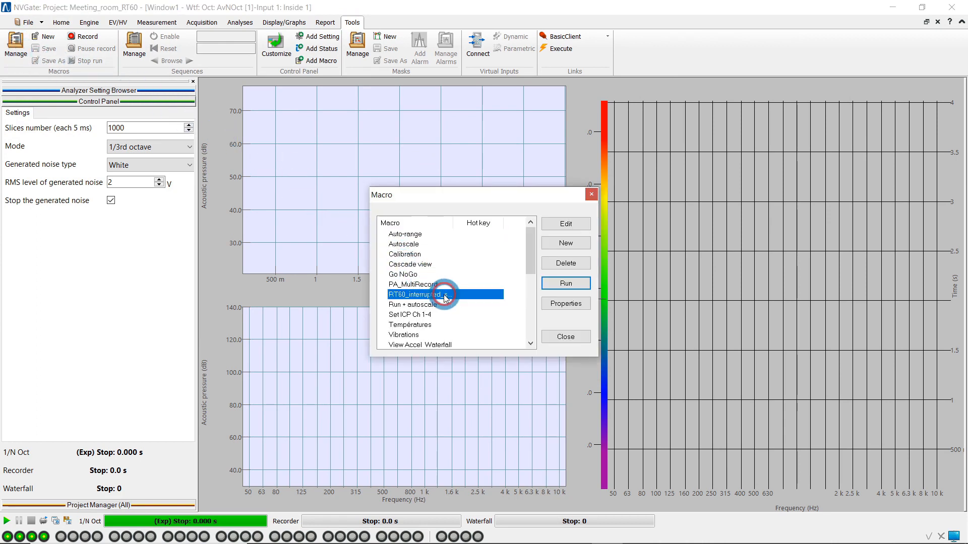
{"action": "left_click", "coordinate": [566, 304]}
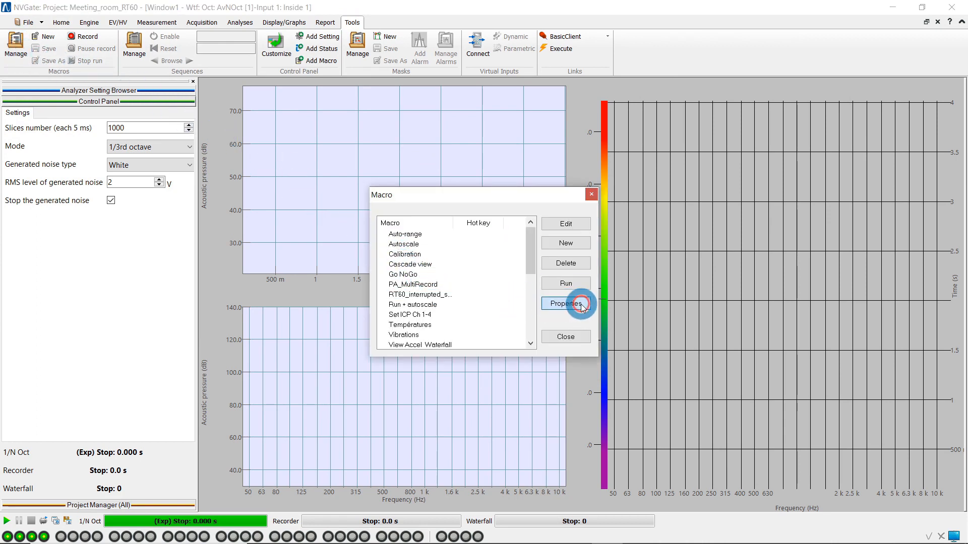
{"action": "left_click", "coordinate": [572, 288]}
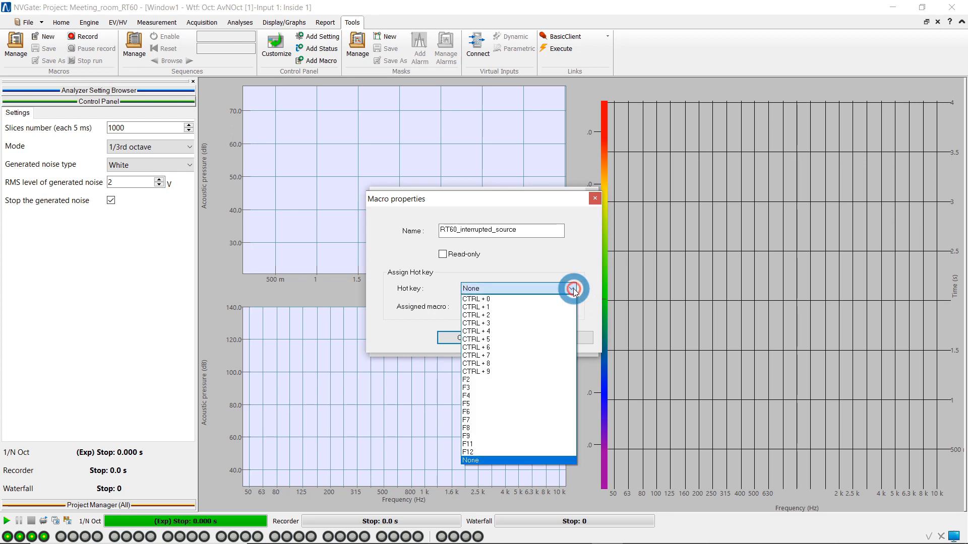
{"action": "left_click", "coordinate": [494, 379]}
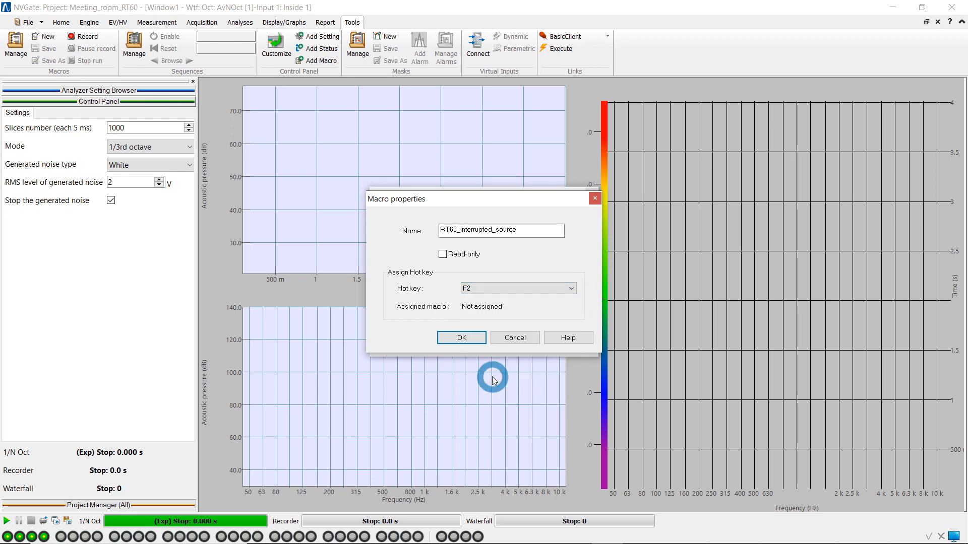
{"action": "left_click", "coordinate": [477, 337]}
Examine the RT60_interrupted_source macro's sequence of waits, mute changes, run and stop in an enlarged macro editor, and close it.
{"action": "left_click", "coordinate": [469, 295]}
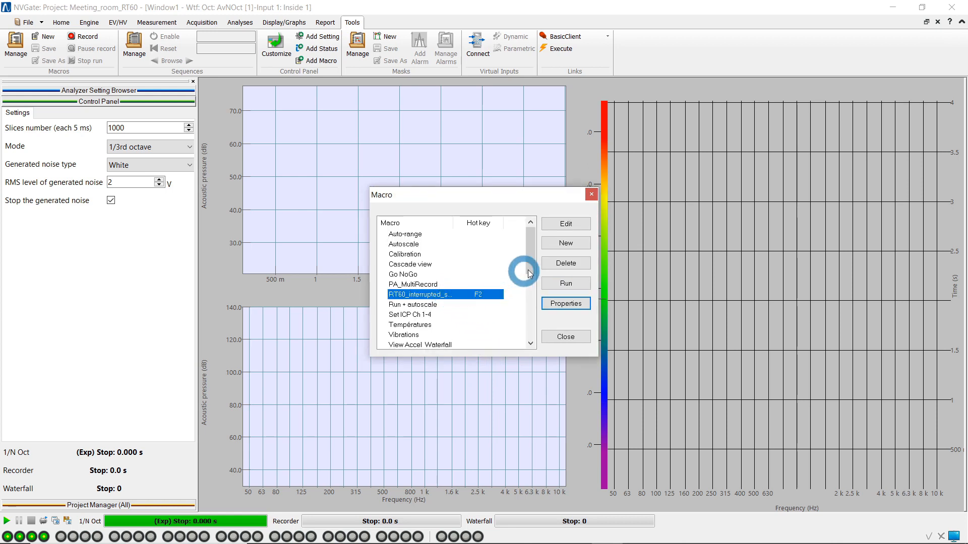
{"action": "left_click", "coordinate": [585, 225]}
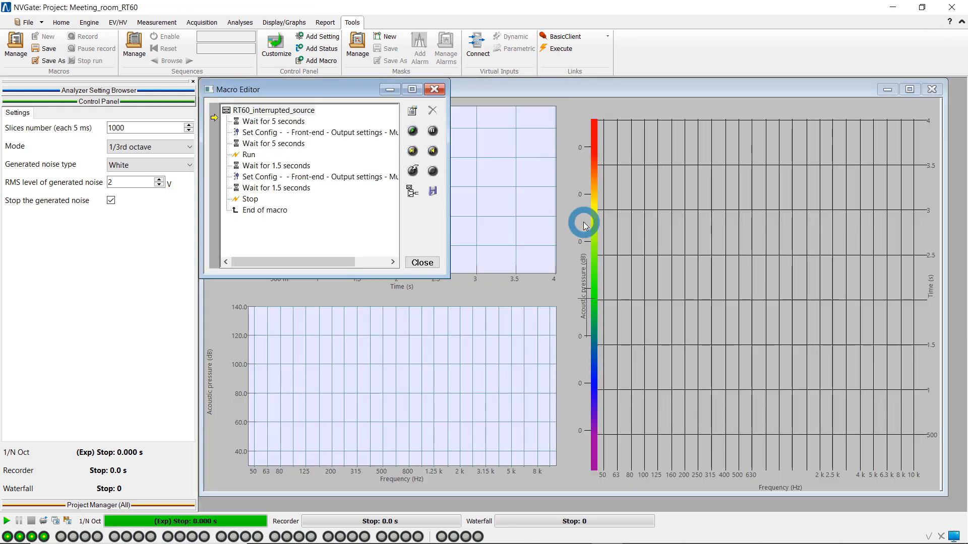
{"action": "left_click_drag", "start_coordinate": [445, 277], "coordinate": [546, 292]}
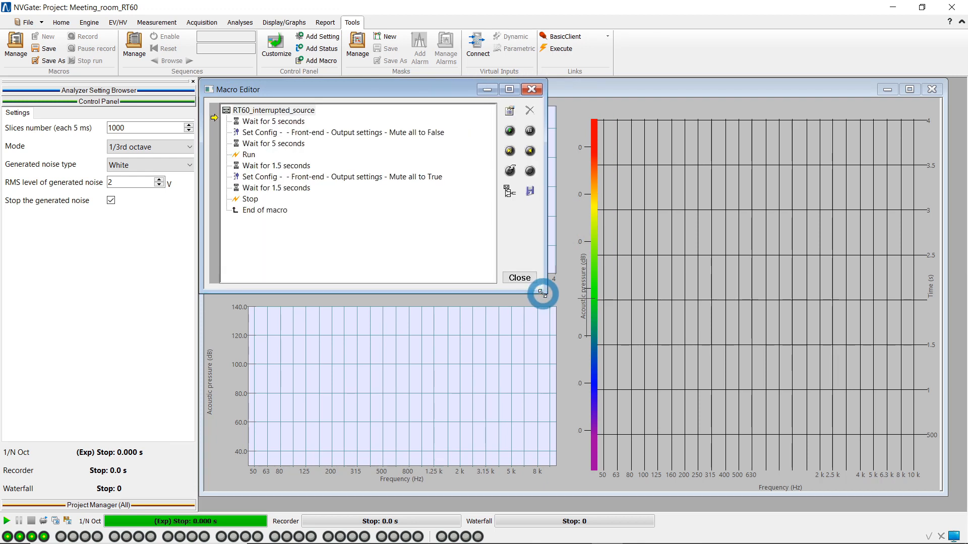
{"action": "left_click", "coordinate": [435, 132]}
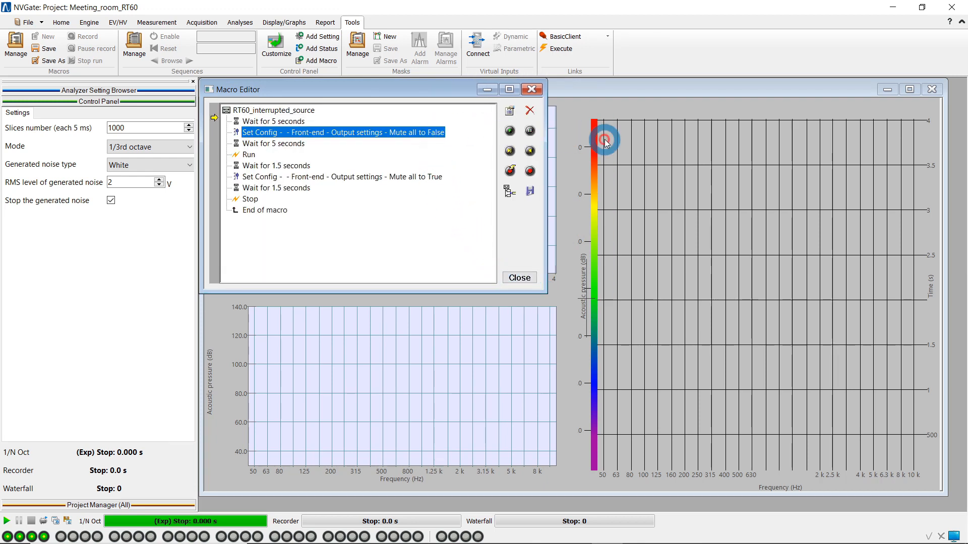
{"action": "key", "text": "Down"}
{"action": "key", "text": "Down"}
{"action": "key", "text": "Down"}
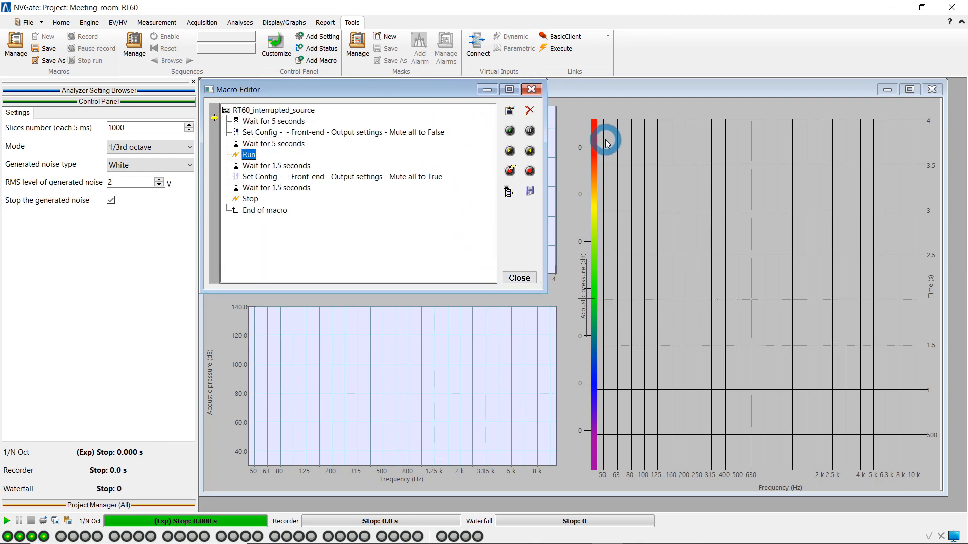
{"action": "key", "text": "Down"}
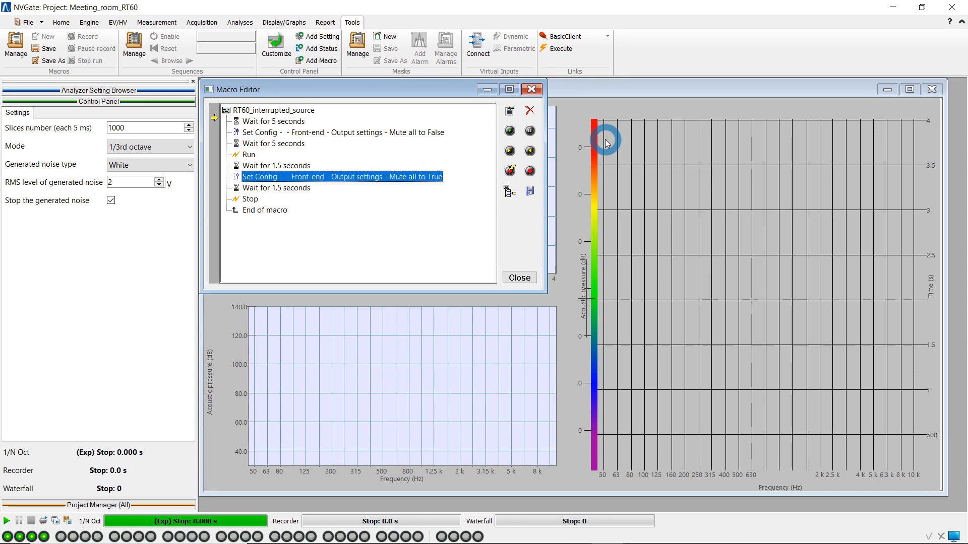
{"action": "key", "text": "Down"}
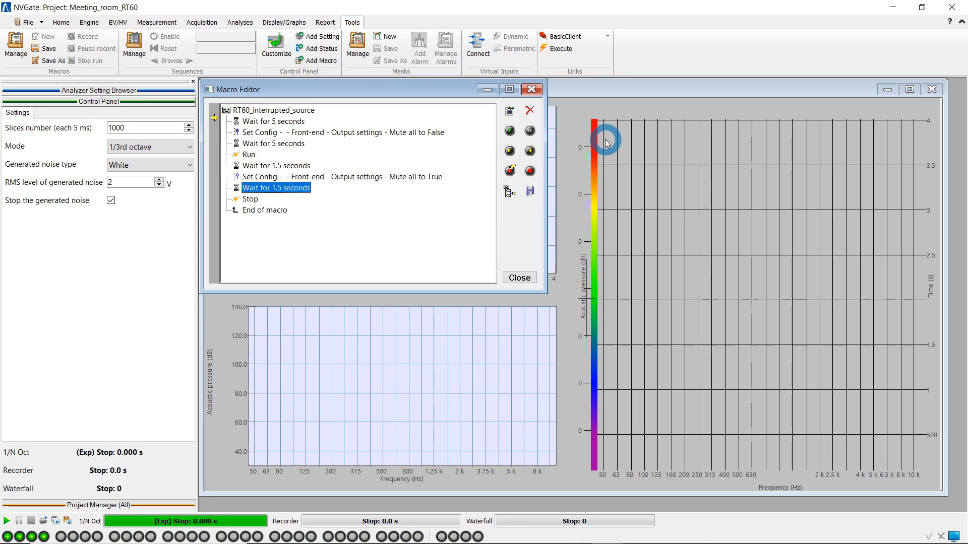
{"action": "key", "text": "Down"}
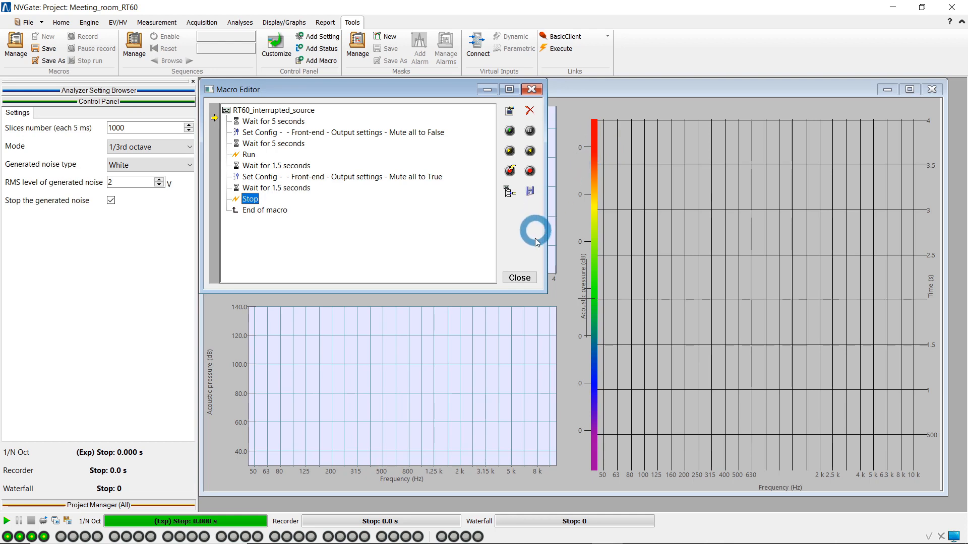
{"action": "left_click", "coordinate": [520, 278]}
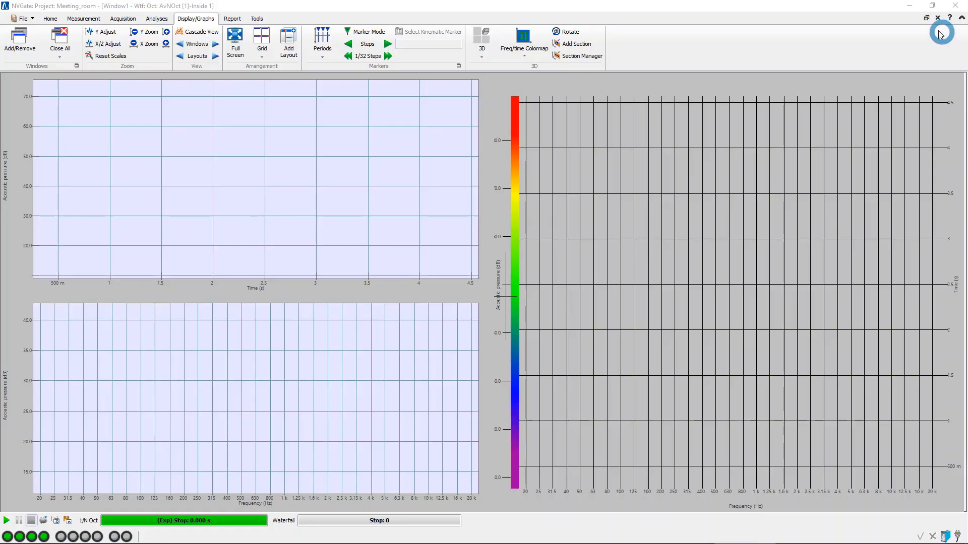
Run the interrupted-source macro with its hotkey and review the measured decay and waterfall layouts for both inputs.
{"action": "left_click", "coordinate": [956, 48]}
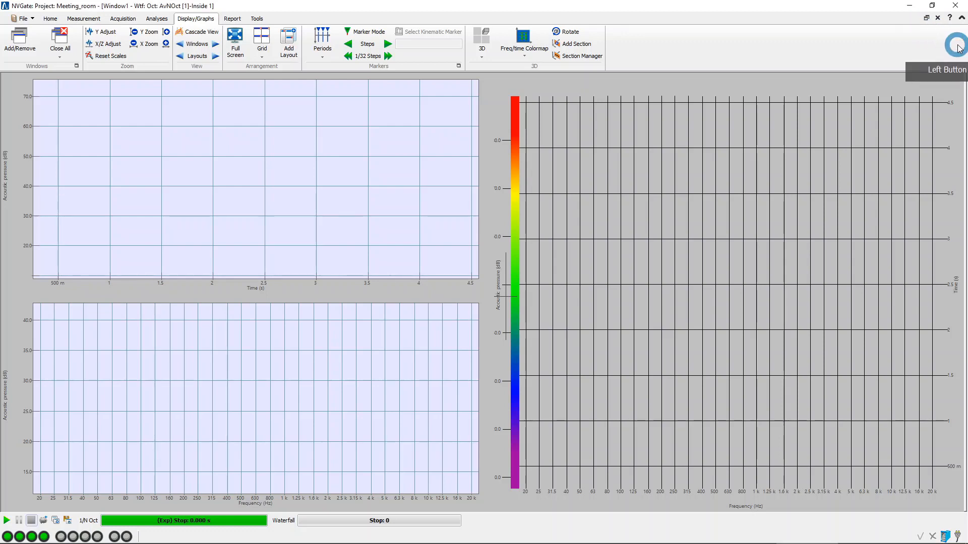
{"action": "key", "text": "F2"}
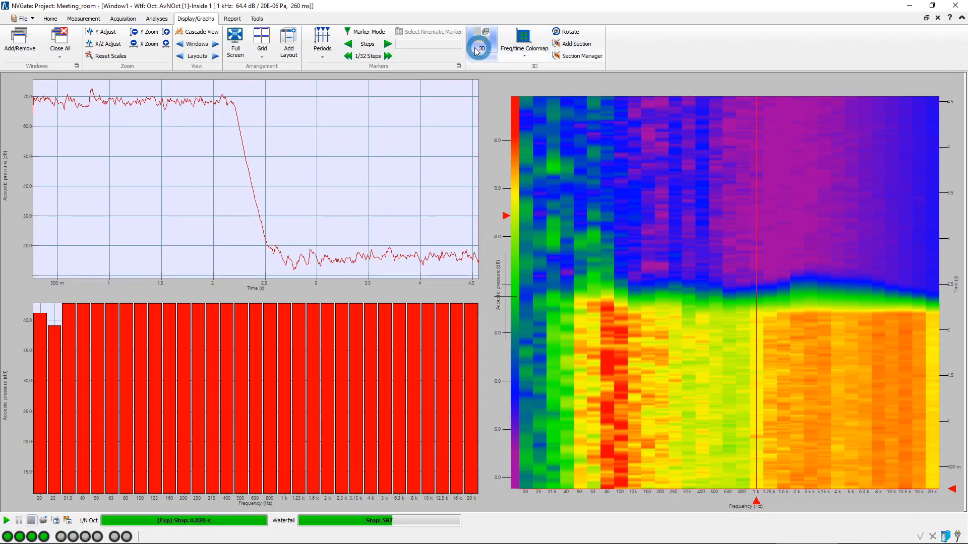
{"action": "left_click", "coordinate": [216, 57]}
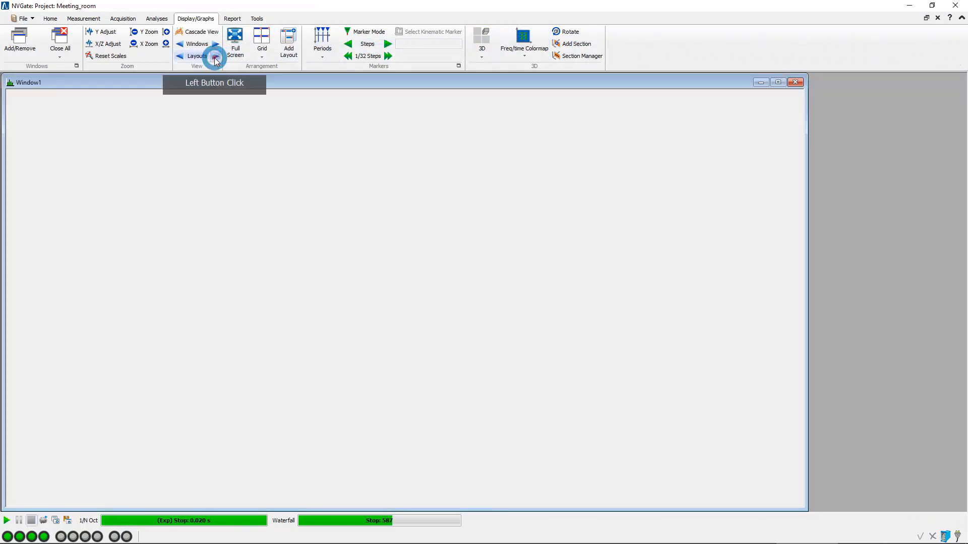
{"action": "left_click", "coordinate": [216, 57]}
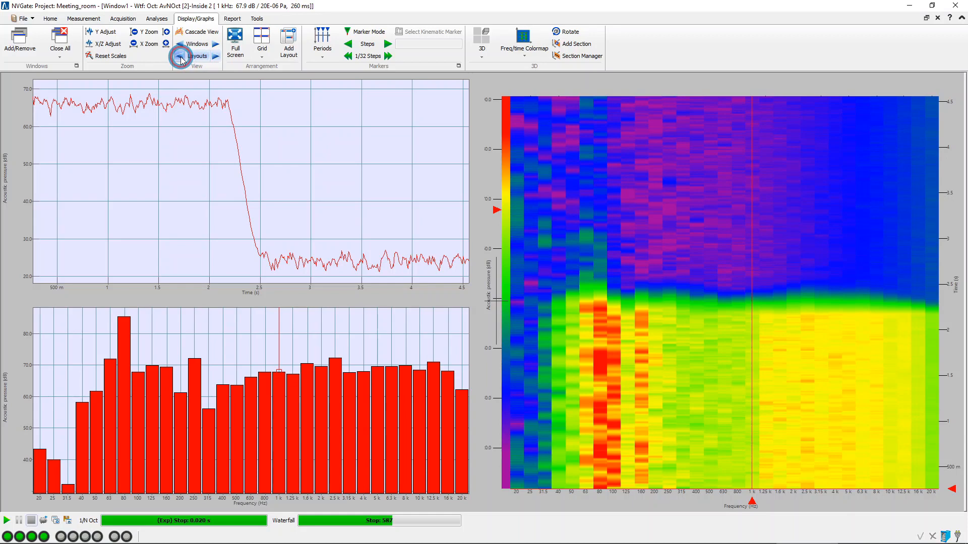
{"action": "left_click", "coordinate": [180, 57]}
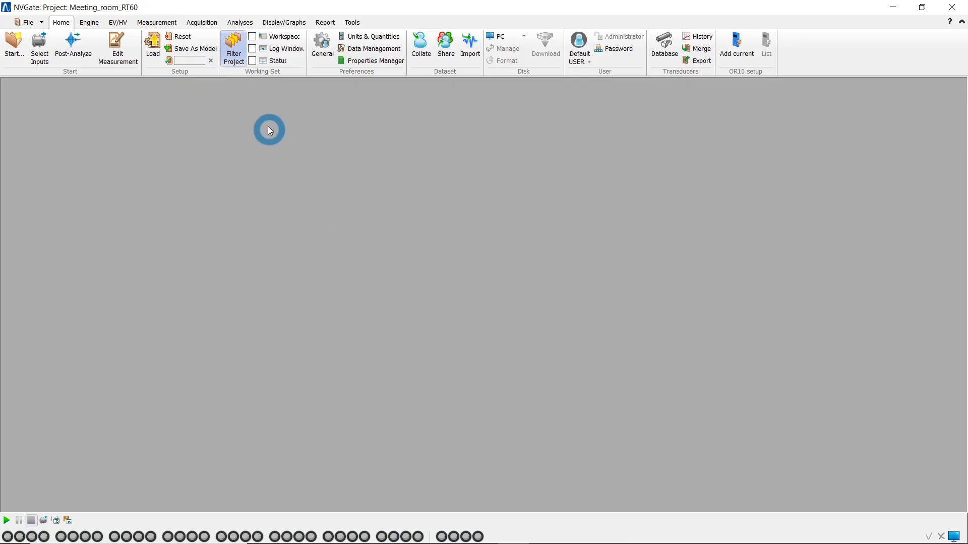
Show the workspace, expand the RT60_Interrupted_source measurement's results in the project, and open the export of its Result folder.
{"action": "left_click", "coordinate": [253, 37]}
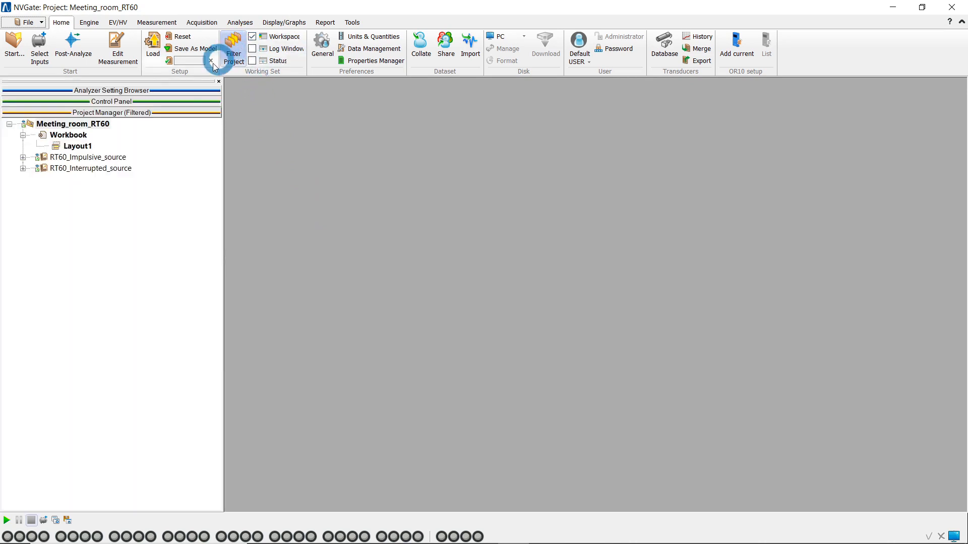
{"action": "left_click", "coordinate": [23, 169]}
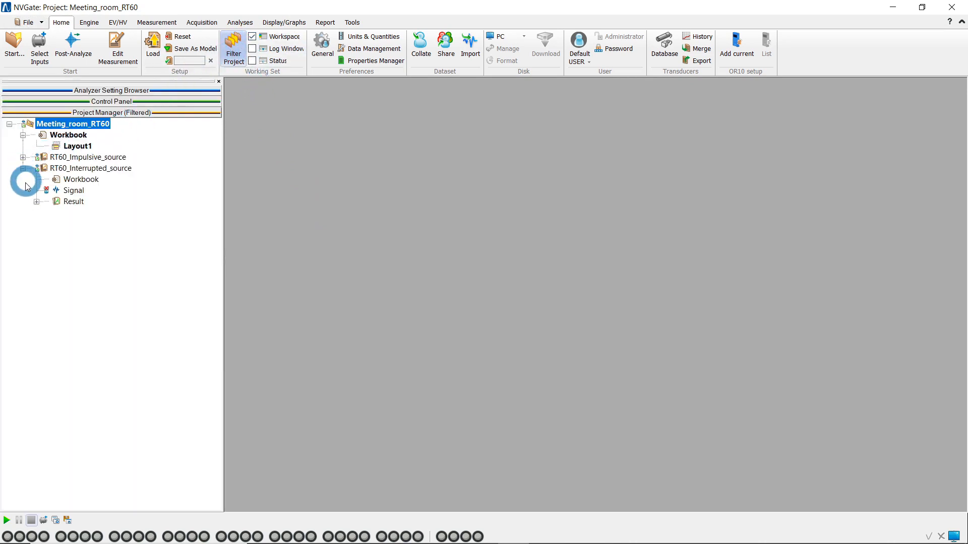
{"action": "left_click", "coordinate": [36, 202]}
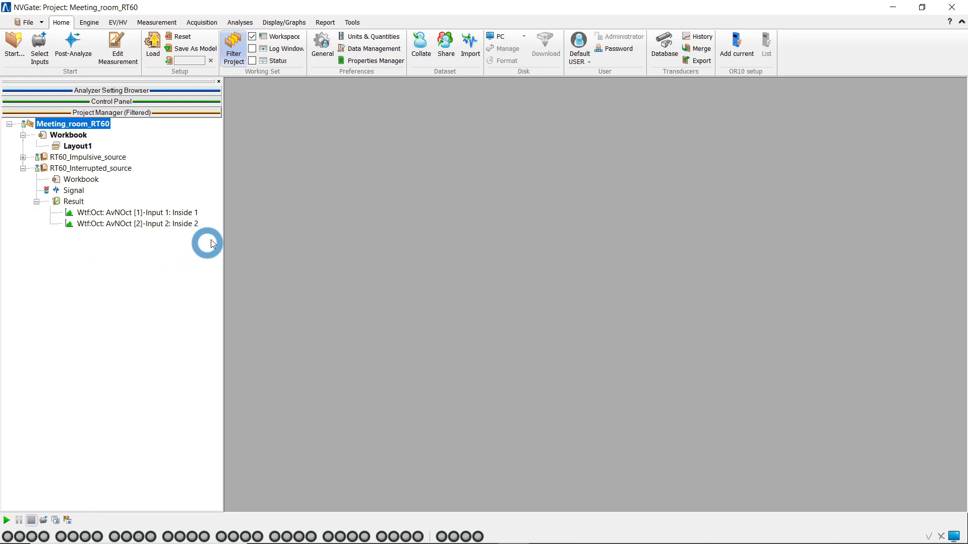
{"action": "right_click", "coordinate": [76, 202]}
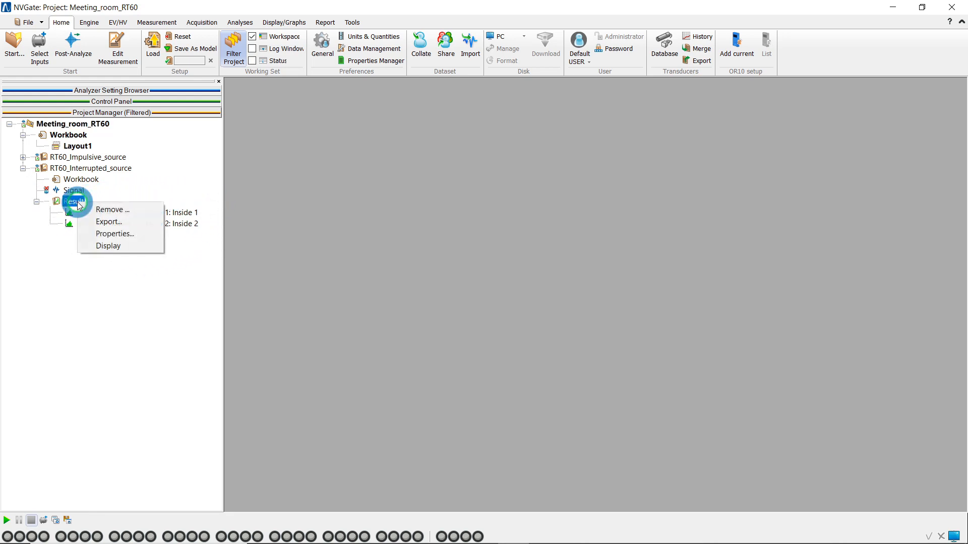
{"action": "left_click", "coordinate": [135, 222]}
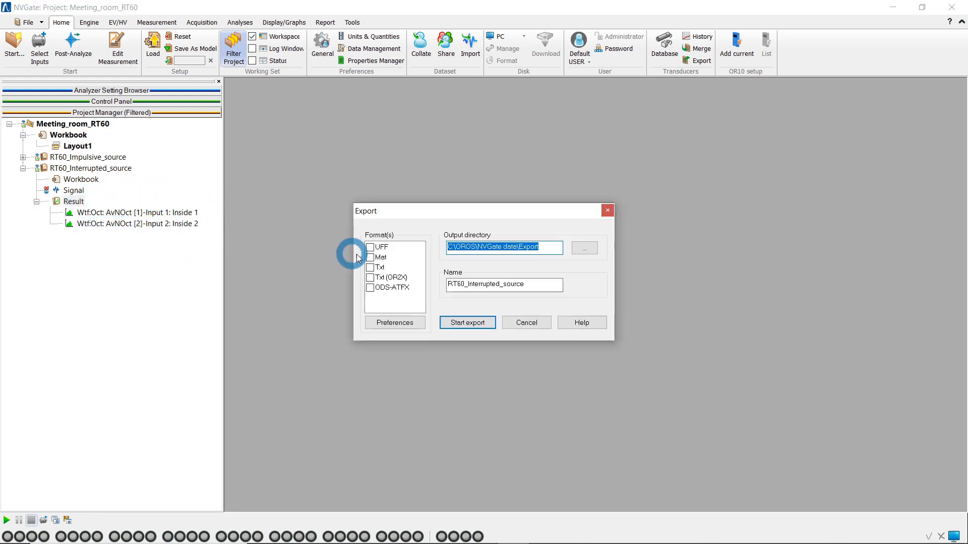
Export the interrupted-source results in Txt format, with one file per result, module/phase values and 1 slice per row.
{"action": "left_click", "coordinate": [371, 268]}
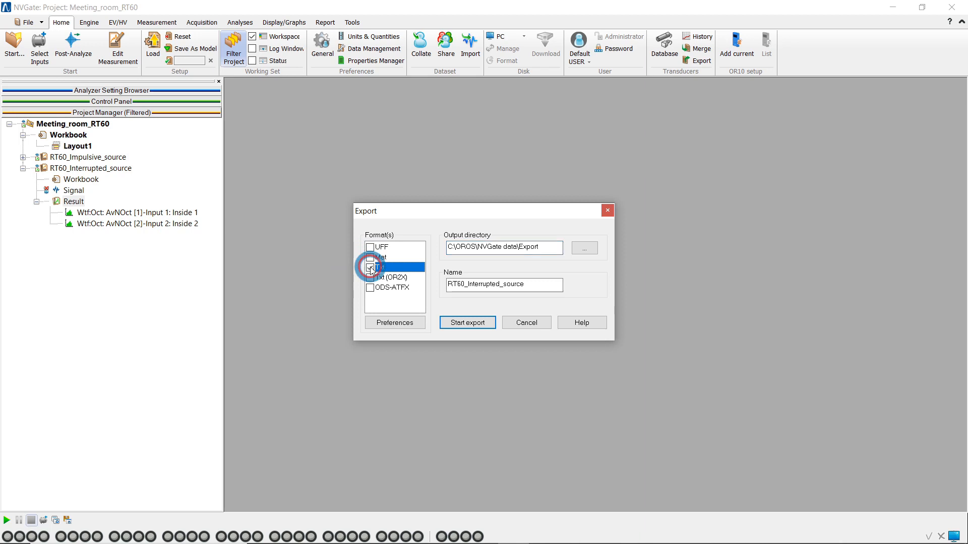
{"action": "left_click", "coordinate": [395, 322]}
{"action": "left_click", "coordinate": [455, 188]}
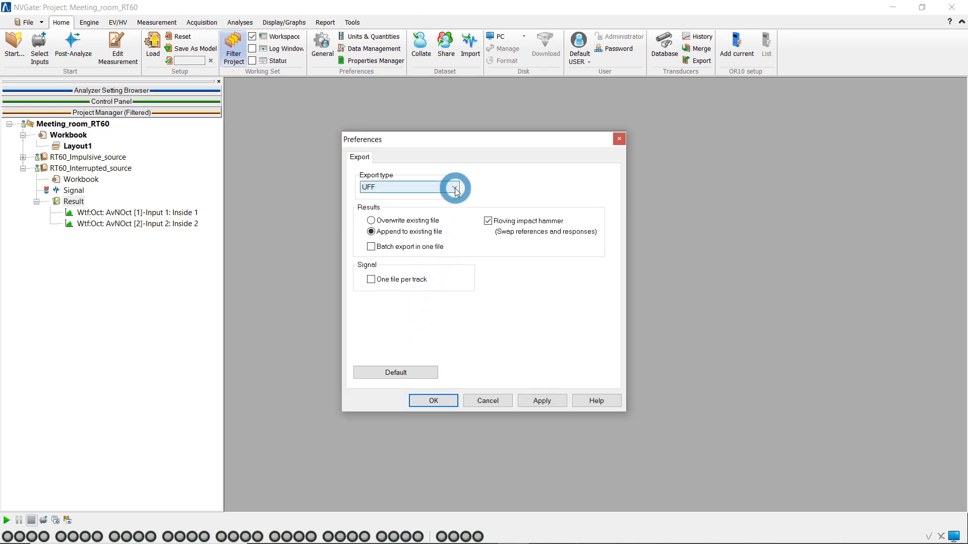
{"action": "left_click", "coordinate": [447, 214]}
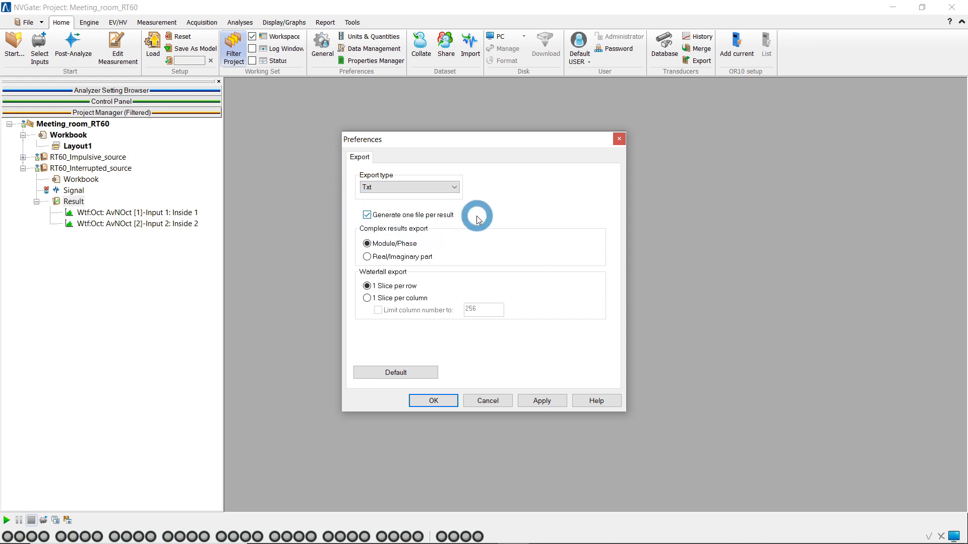
{"action": "left_click", "coordinate": [443, 401]}
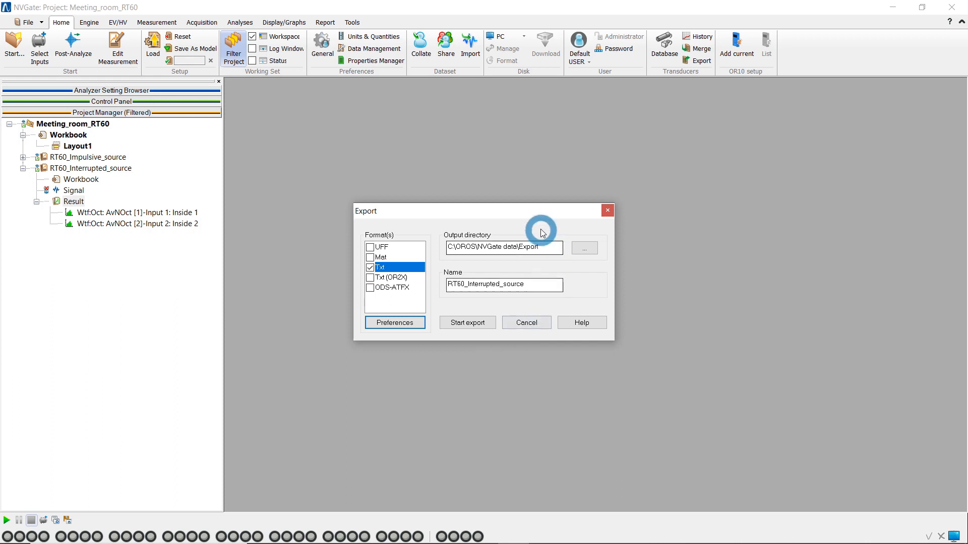
{"action": "left_click", "coordinate": [487, 323]}
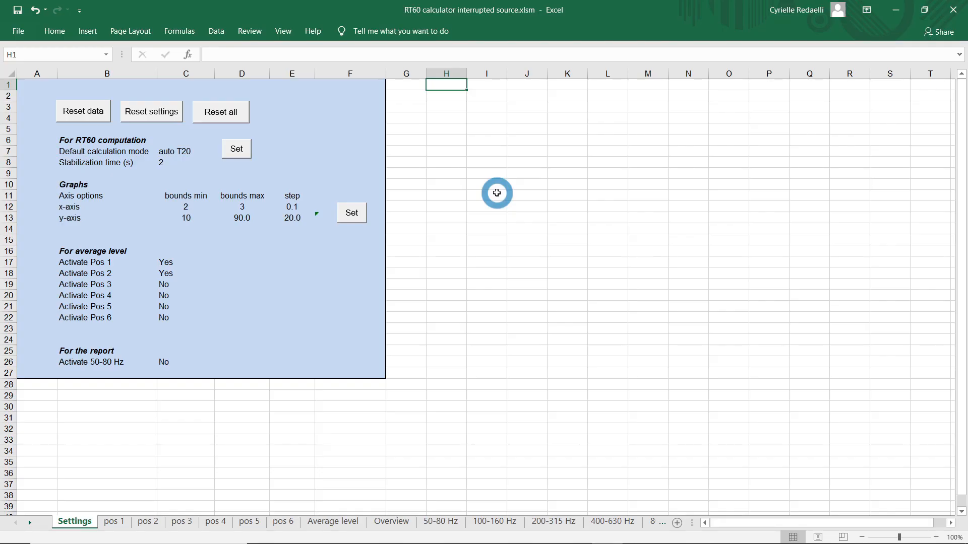
In the Excel workbook "RT60 calculator interrupted source.xlsm", import Wtf_Oct_AvNOct(1)RMS.txt as the position 1 data.
{"action": "left_click", "coordinate": [125, 522]}
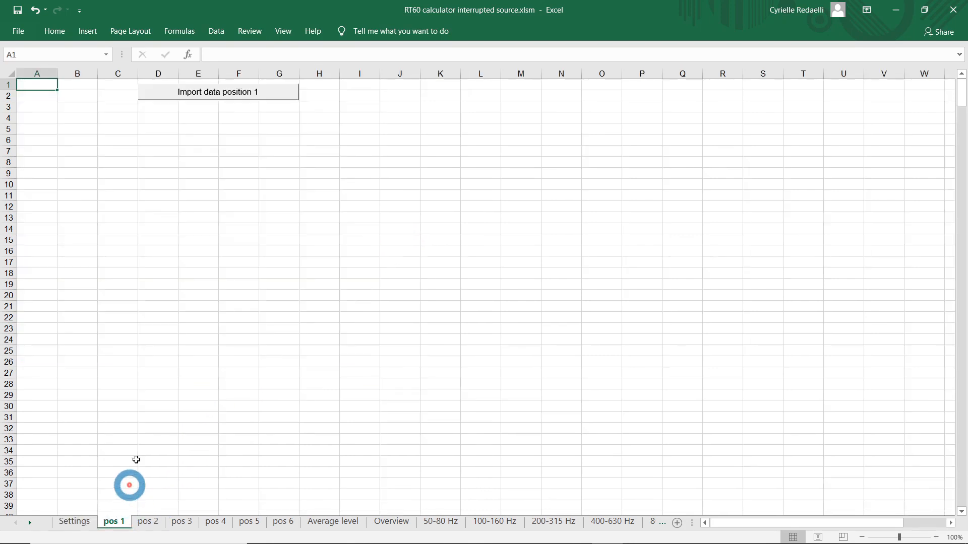
{"action": "left_click", "coordinate": [245, 96]}
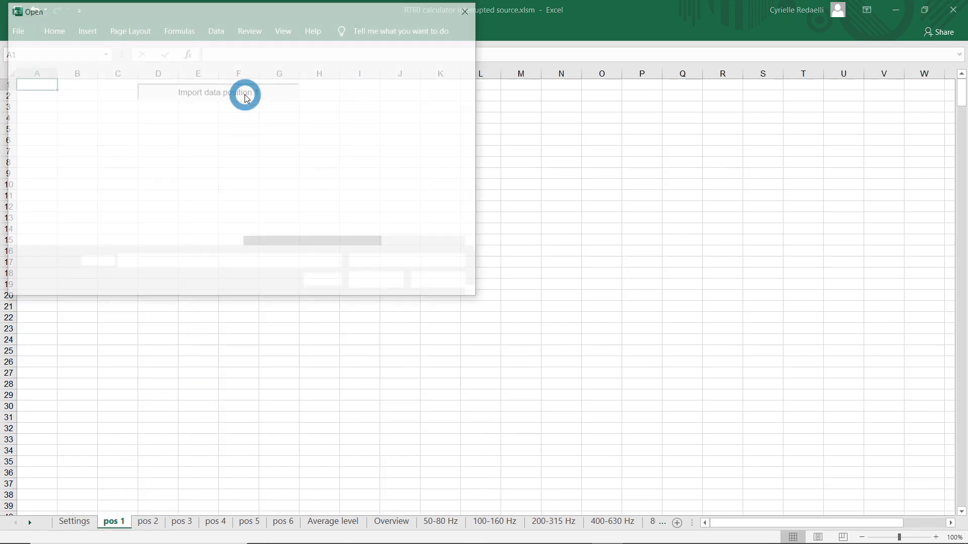
{"action": "left_click", "coordinate": [352, 93]}
{"action": "double_click", "coordinate": [352, 92]}
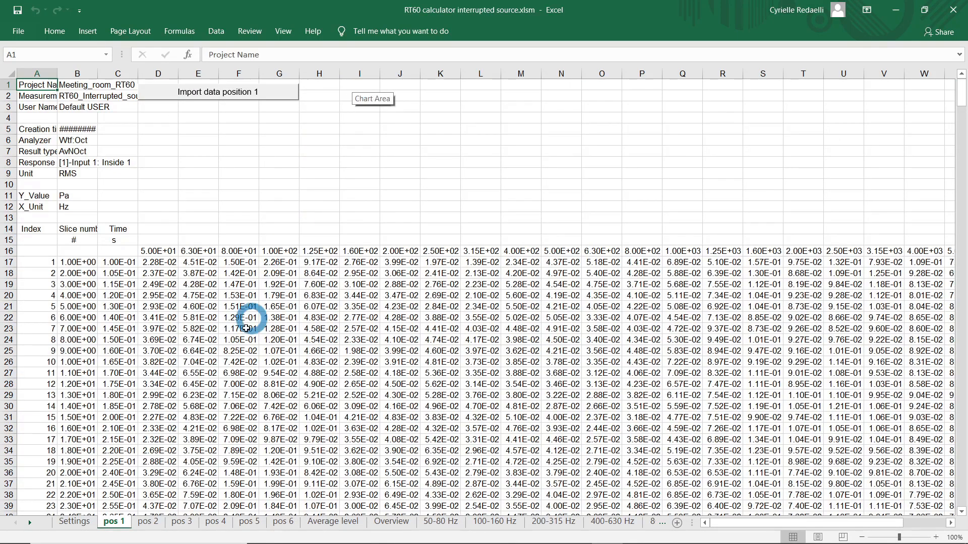
Import Wtf_Oct_AvNOct(2)RMS.txt as the position 2 data, and review the average levels and the decay graph overview.
{"action": "left_click", "coordinate": [160, 523]}
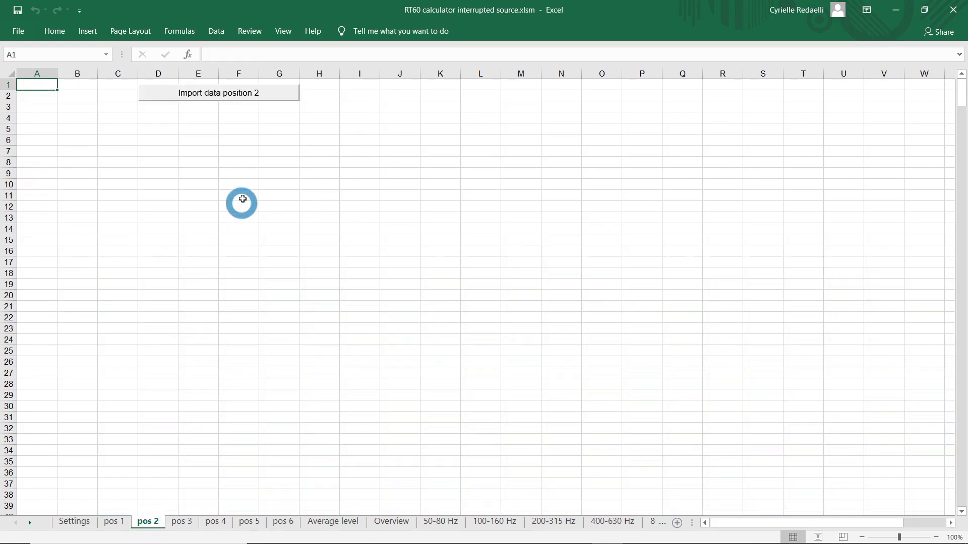
{"action": "left_click", "coordinate": [271, 95]}
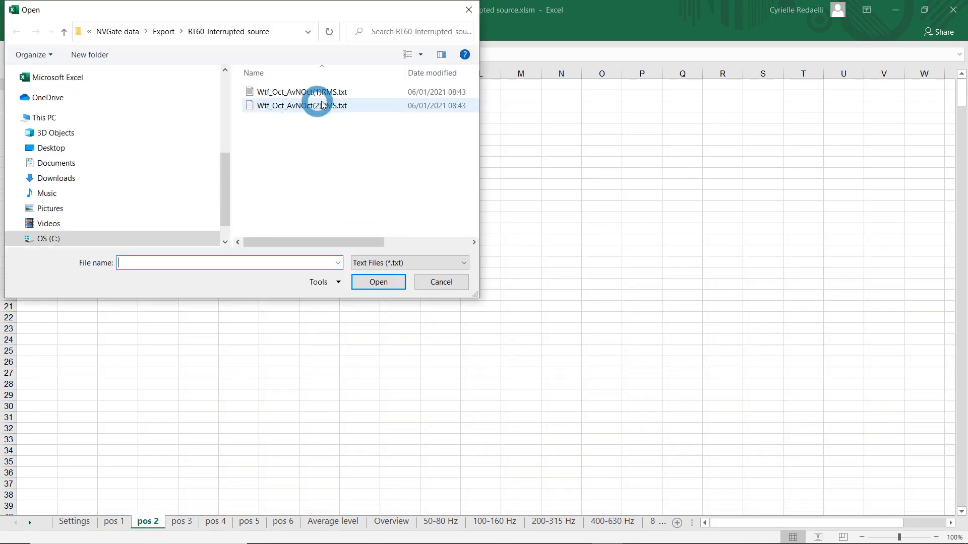
{"action": "double_click", "coordinate": [359, 105]}
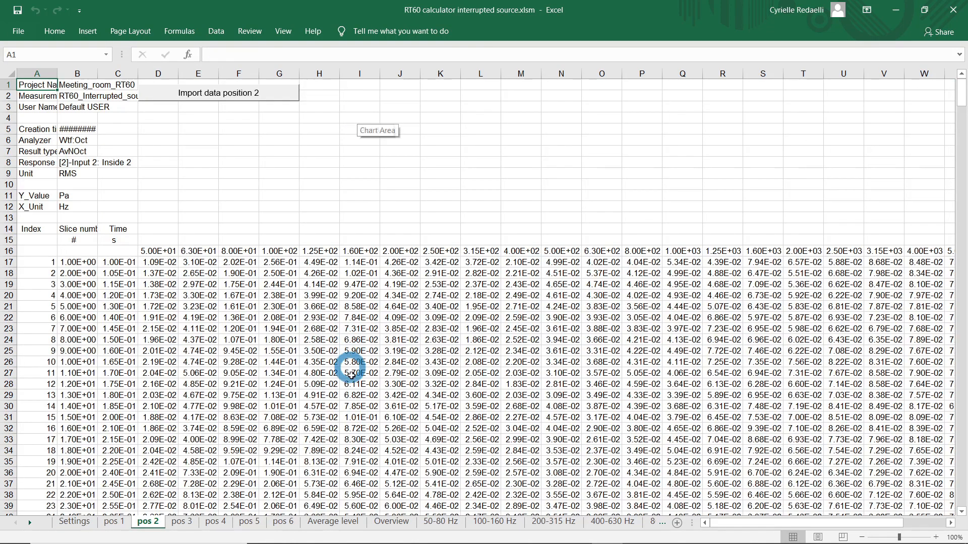
{"action": "left_click", "coordinate": [336, 522]}
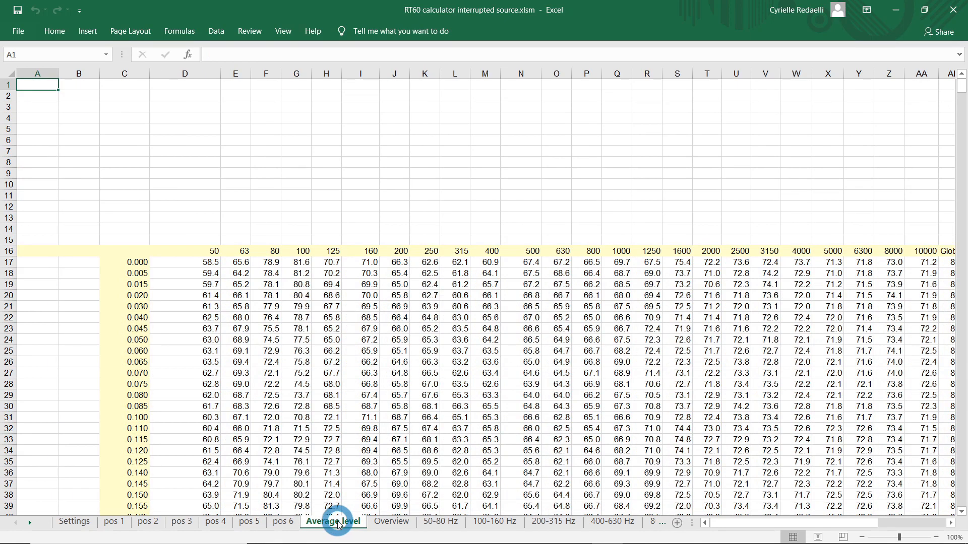
{"action": "left_click", "coordinate": [386, 522]}
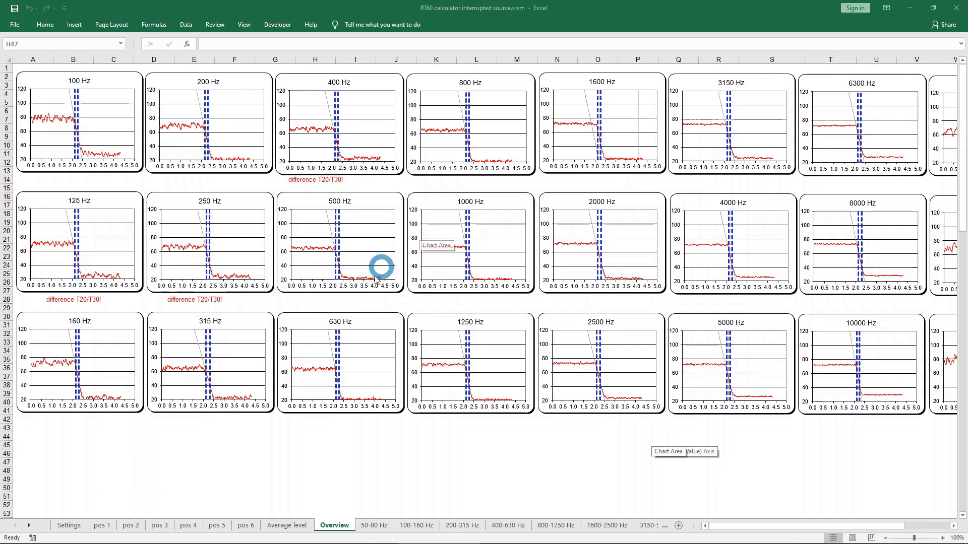
In the workbook settings, set the graphs' x-axis bounds to 2 and 3 with a step of 0.1.
{"action": "left_click", "coordinate": [68, 526]}
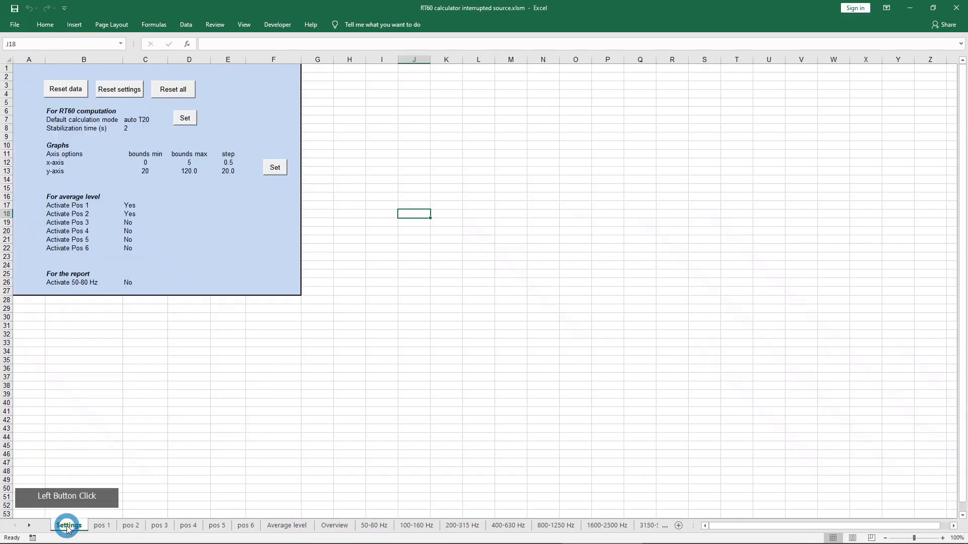
{"action": "left_click", "coordinate": [146, 161]}
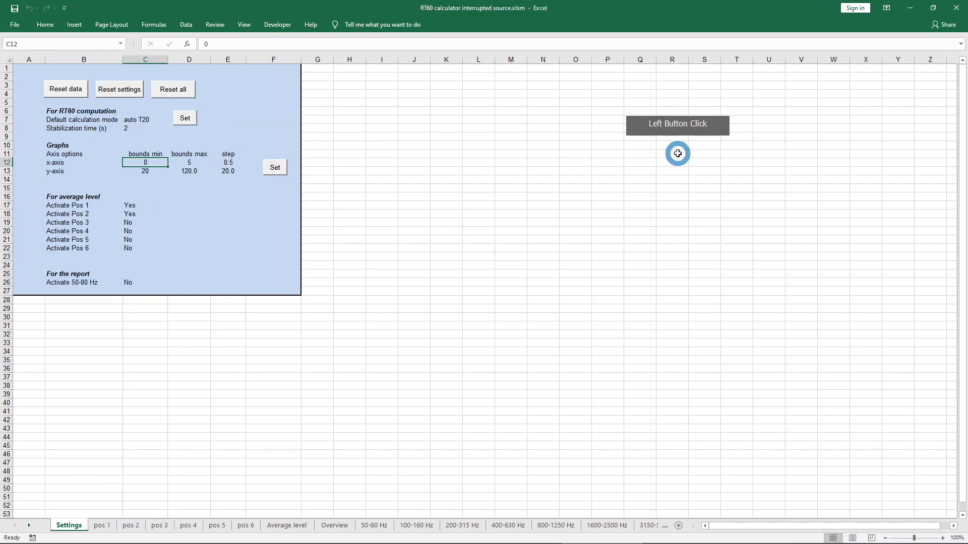
{"action": "type", "text": "2"}
{"action": "key", "text": "Tab"}
{"action": "type", "text": "3"}
{"action": "key", "text": "Tab"}
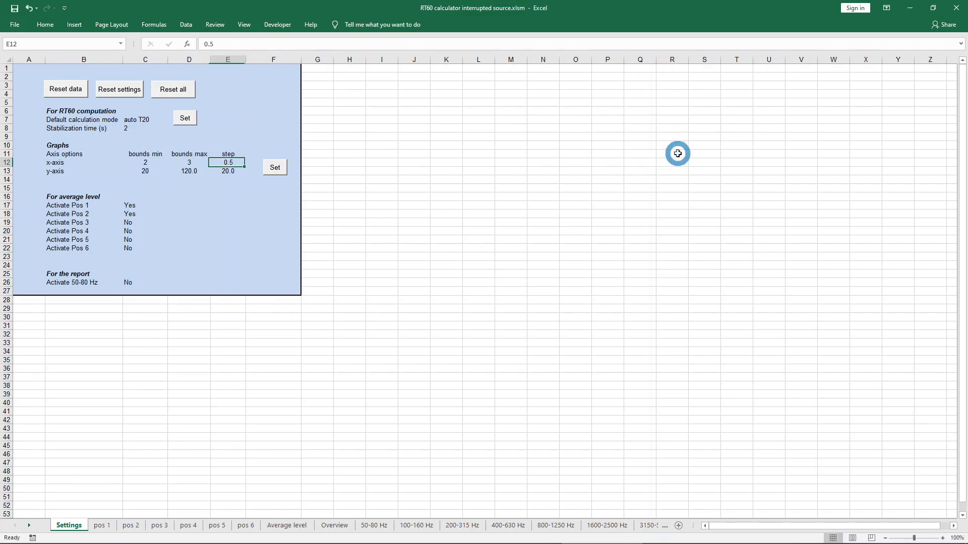
{"action": "key", "text": "Down"}
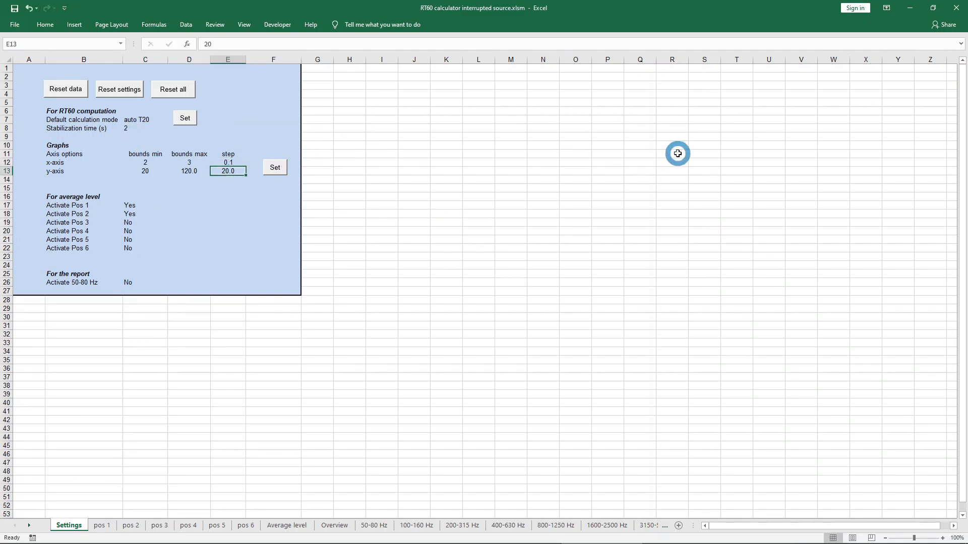
Set the graphs' y-axis bounds to 10 and 90, apply the axis settings, and check the decay graph overview.
{"action": "key", "text": "Left"}
{"action": "key", "text": "Left"}
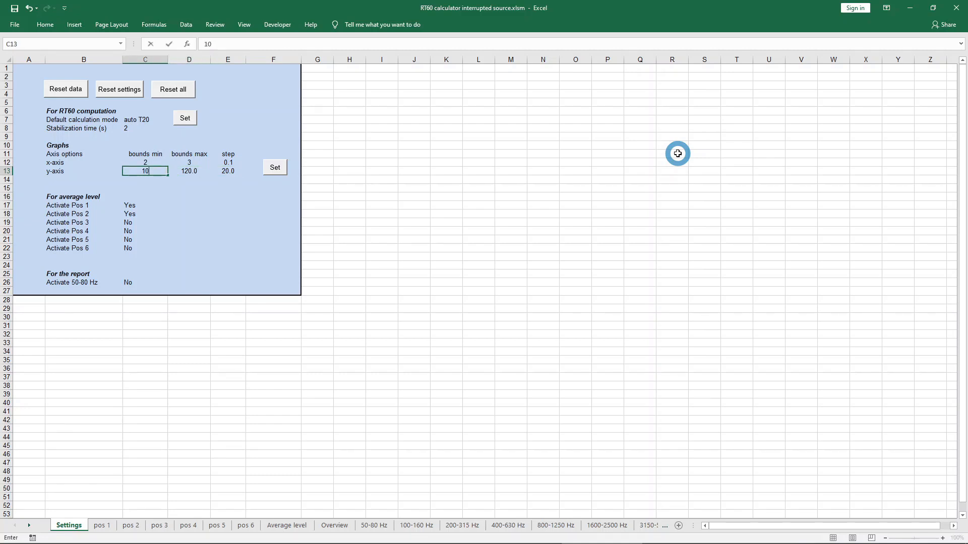
{"action": "key", "text": "Tab"}
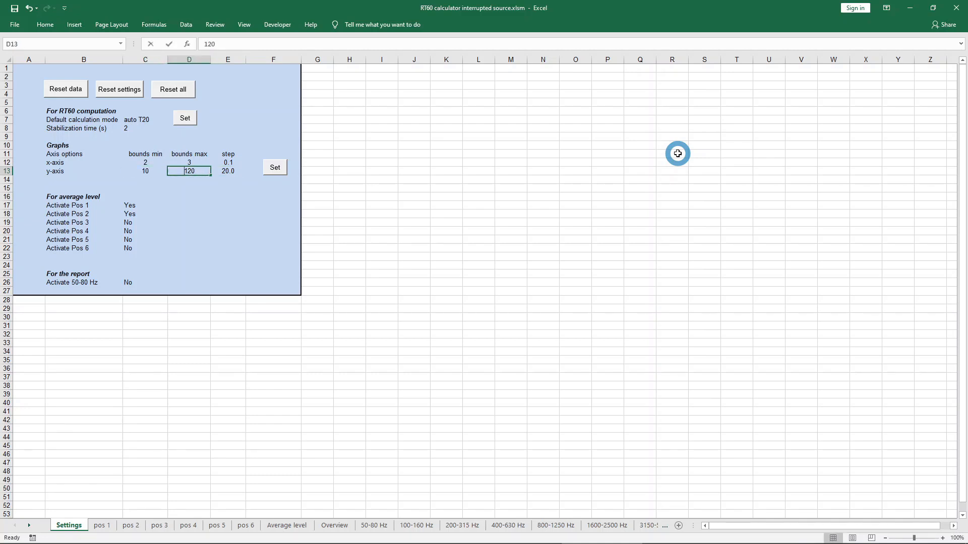
{"action": "key", "text": "Tab"}
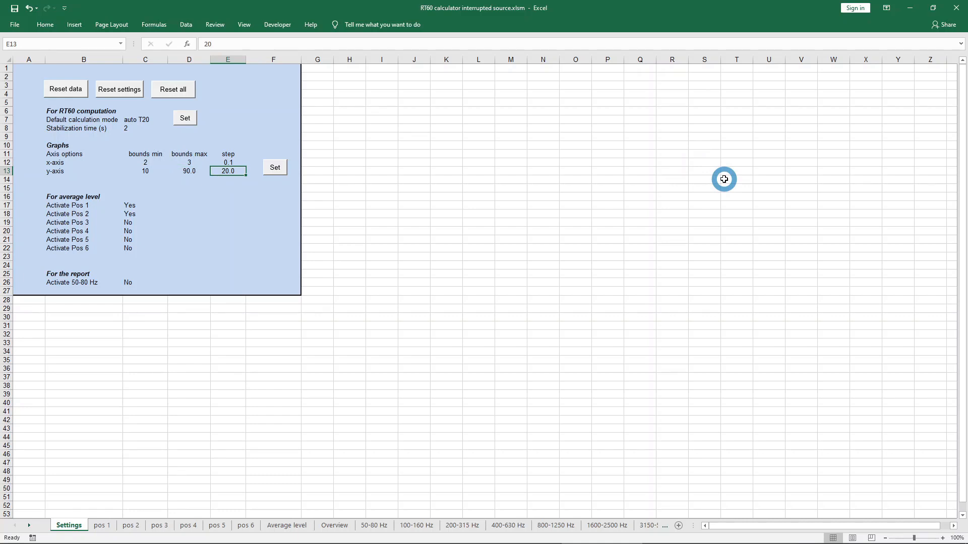
{"action": "left_click", "coordinate": [274, 168]}
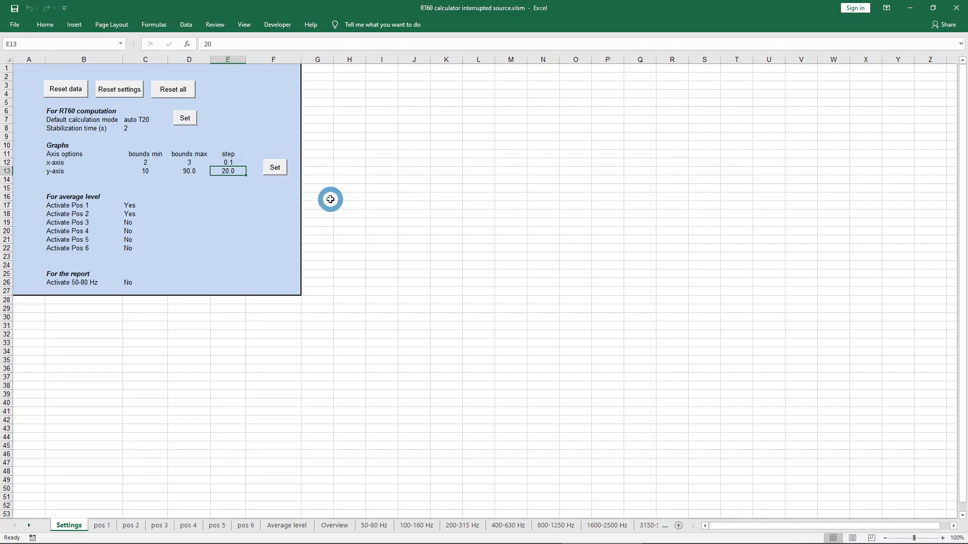
{"action": "left_click", "coordinate": [329, 525]}
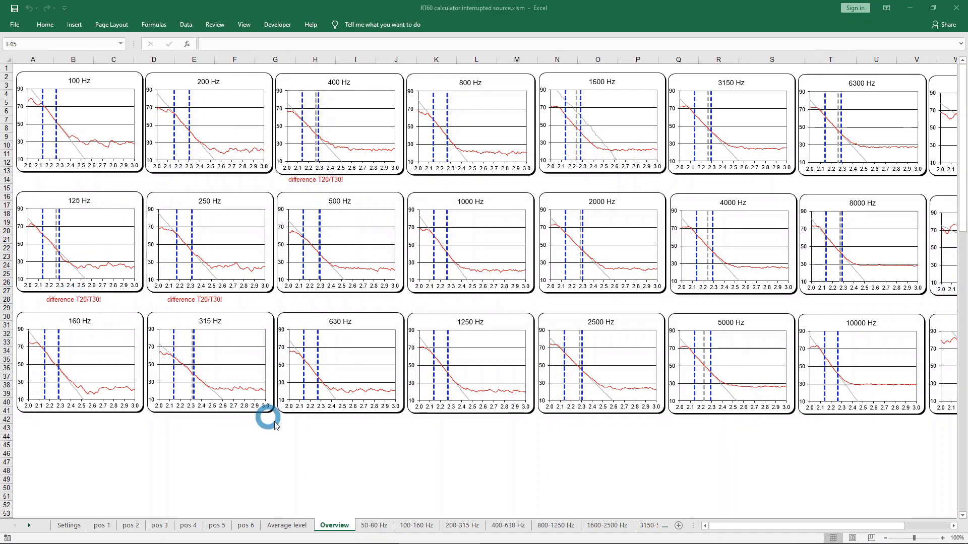
Set the regression line calculation mode of the 125 Hz band to auto T30.
{"action": "left_click", "coordinate": [418, 526]}
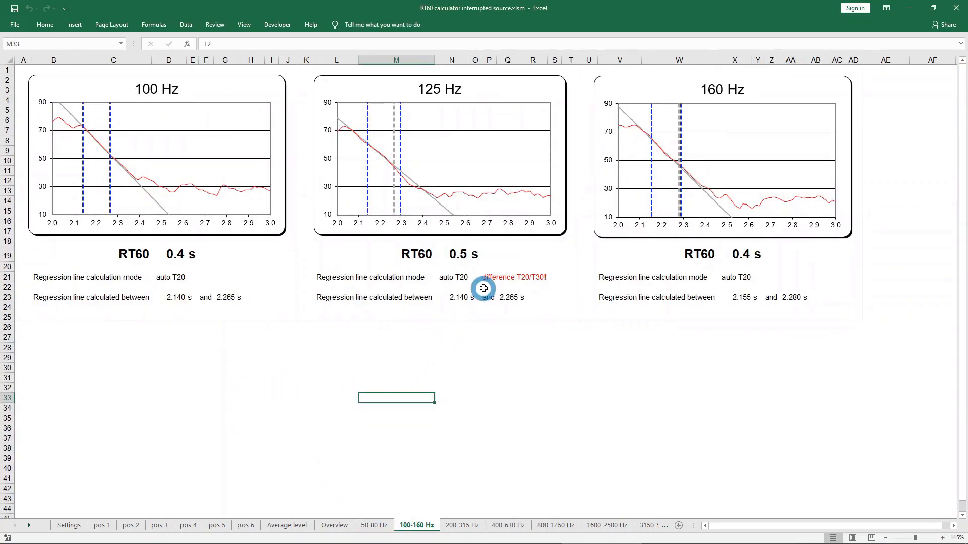
{"action": "left_click", "coordinate": [454, 277]}
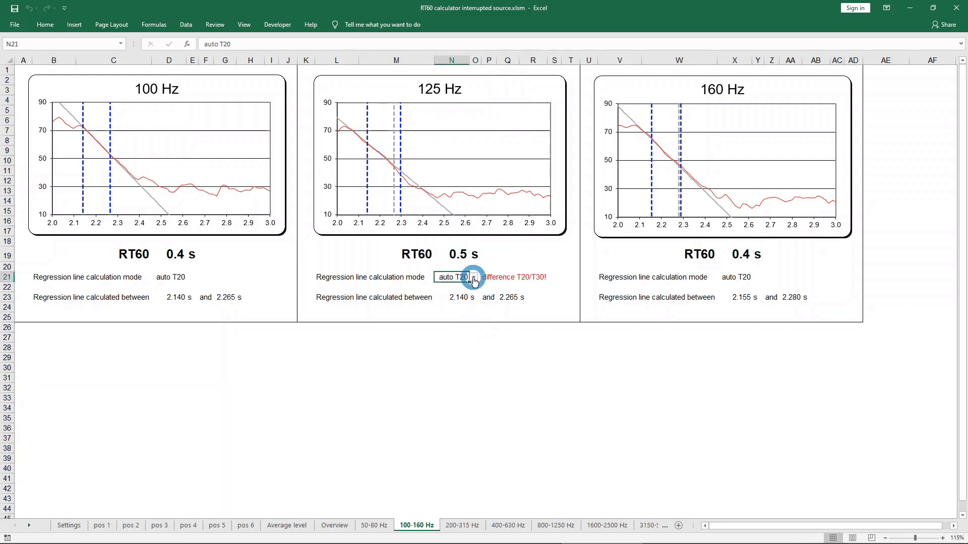
{"action": "left_click", "coordinate": [473, 279]}
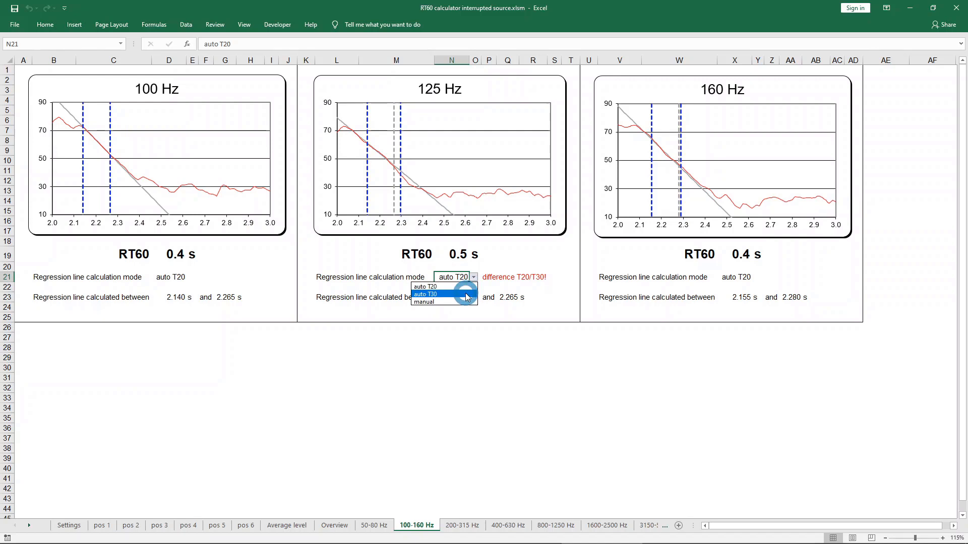
{"action": "left_click", "coordinate": [464, 295]}
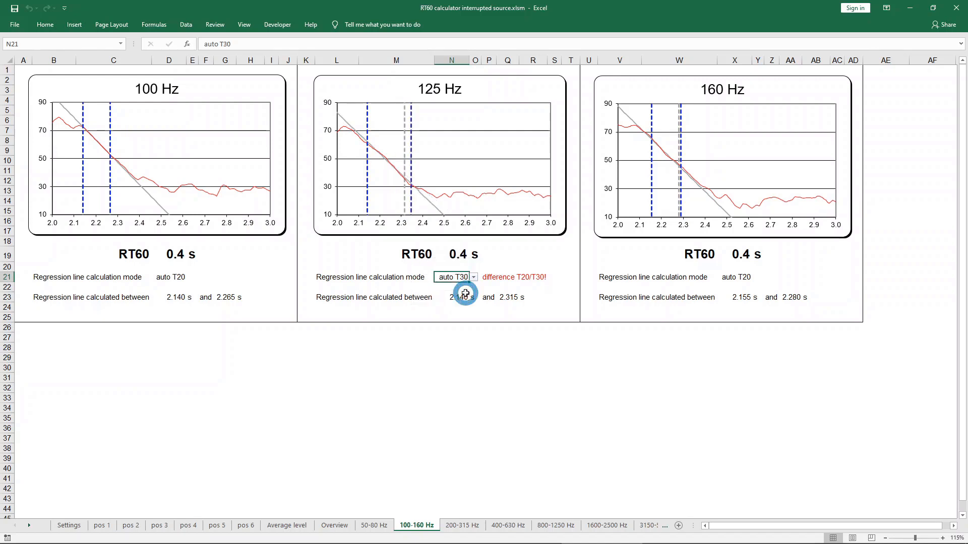
Compare the 125 Hz band's regression line using auto T20, and return its calculation mode to auto T30.
{"action": "left_click", "coordinate": [474, 278]}
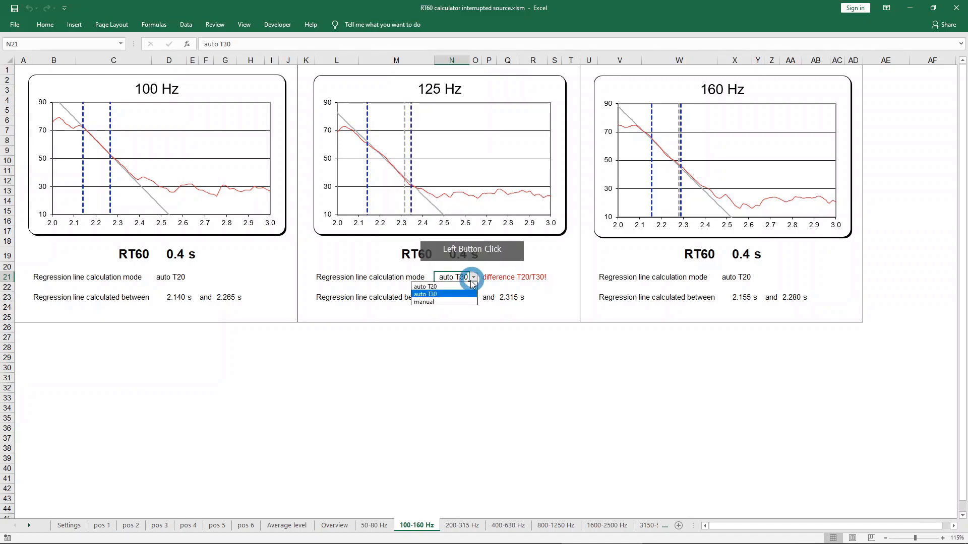
{"action": "left_click", "coordinate": [468, 287]}
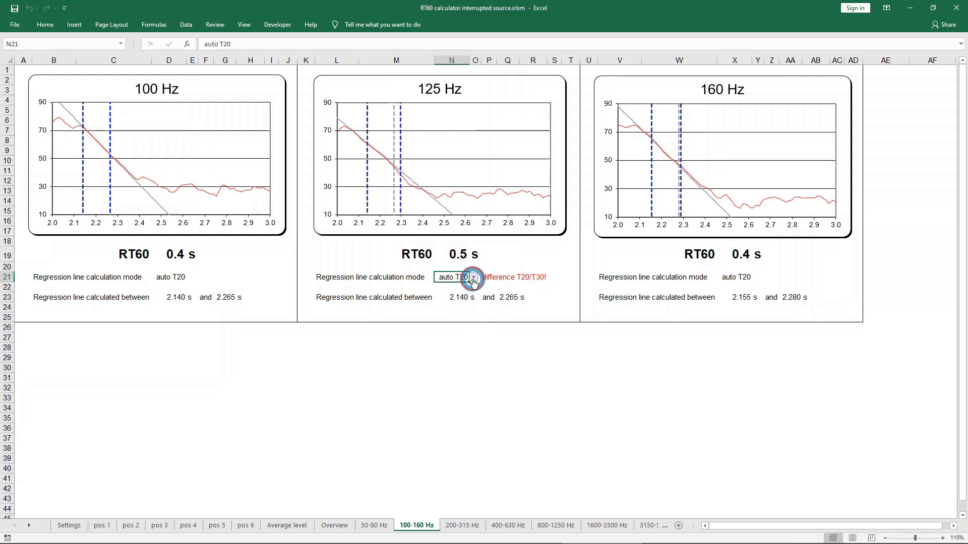
{"action": "left_click", "coordinate": [474, 281]}
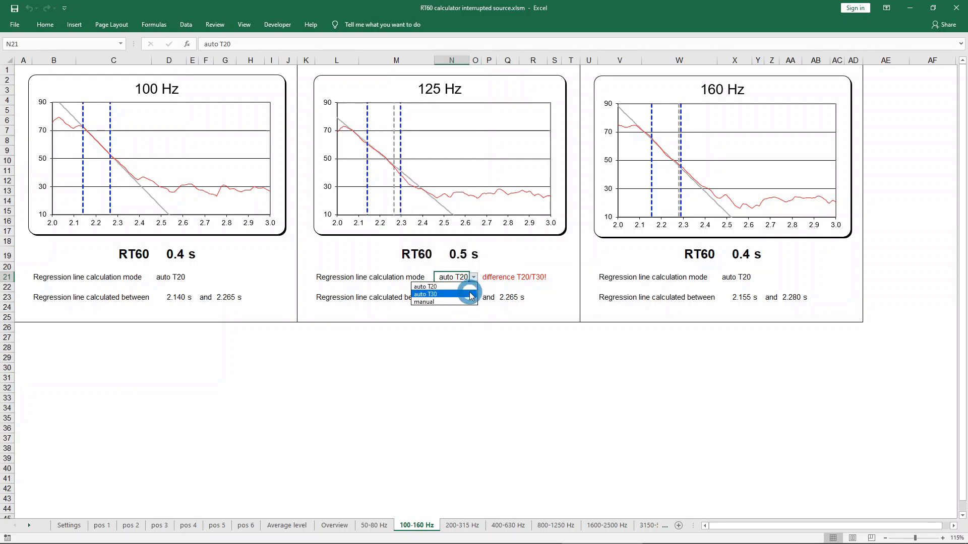
{"action": "left_click", "coordinate": [471, 295]}
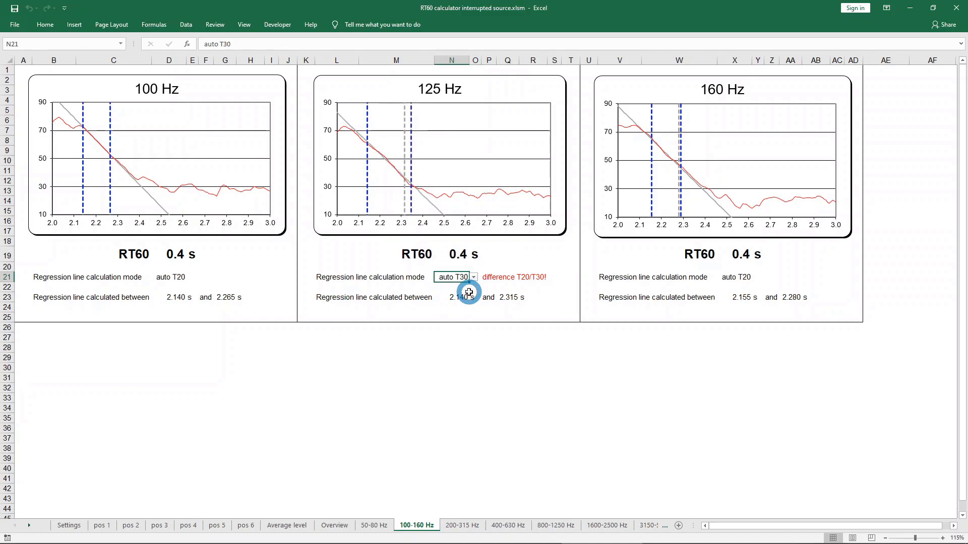
Check the decay graph overview and set the regression line calculation mode of the 250 Hz band to auto T30.
{"action": "left_click", "coordinate": [335, 527]}
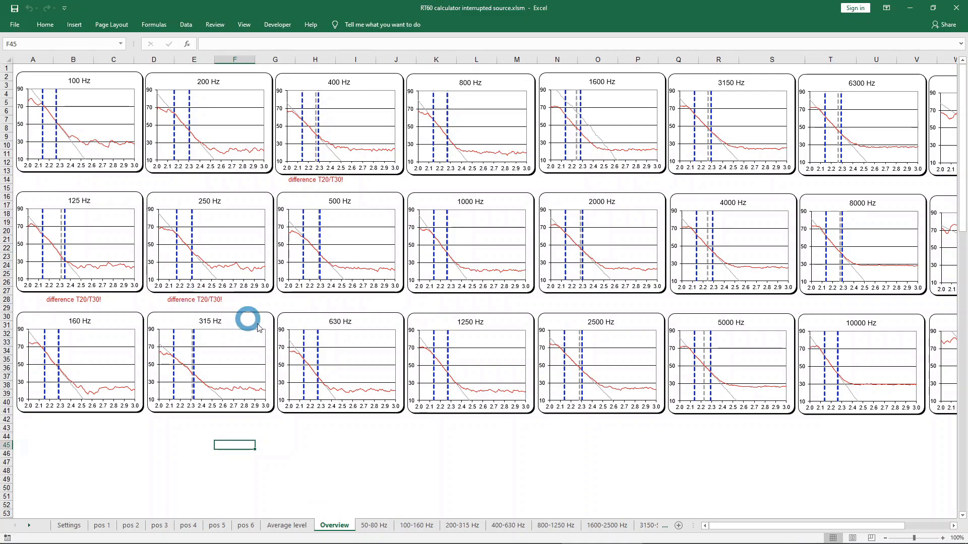
{"action": "left_click", "coordinate": [455, 525]}
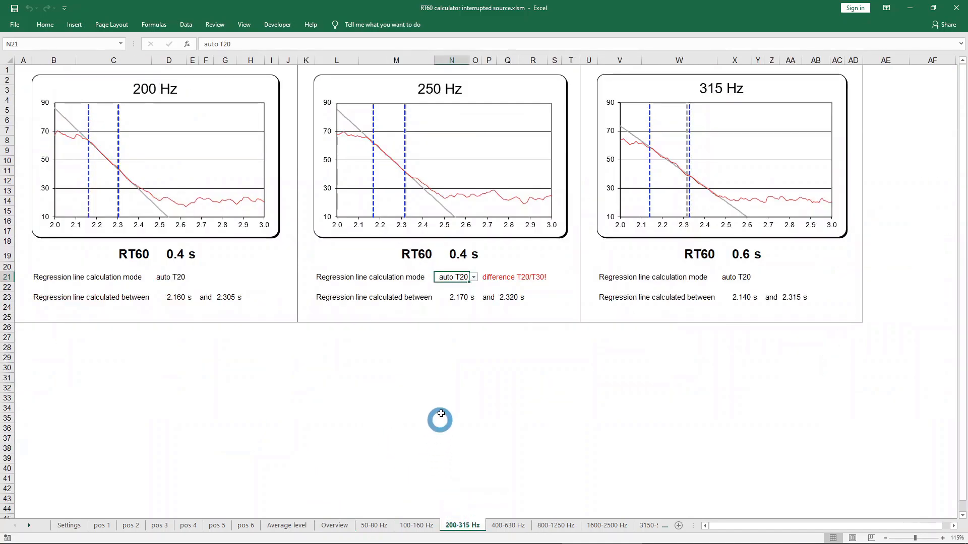
{"action": "left_click", "coordinate": [474, 277]}
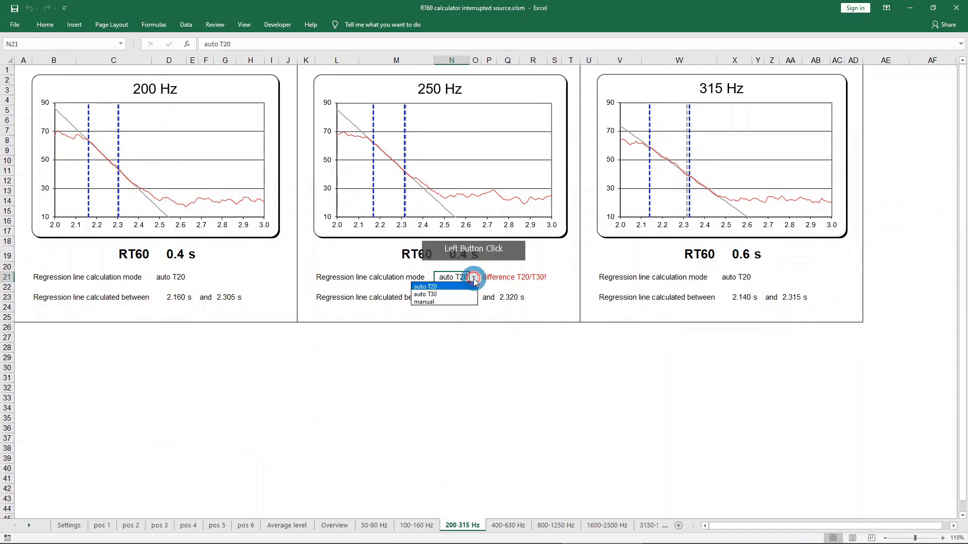
{"action": "left_click", "coordinate": [467, 295]}
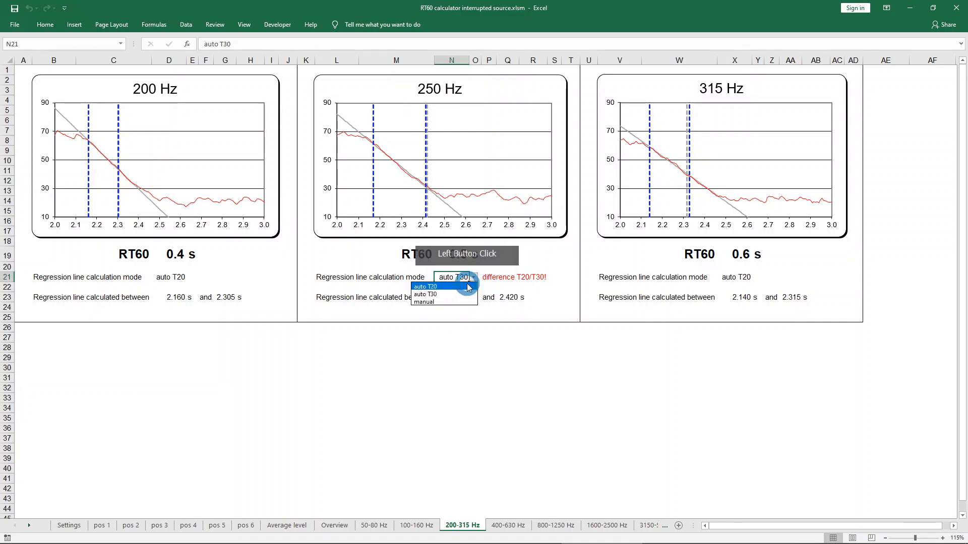
Compare the 250 Hz band's regression line using auto T20, and return its calculation mode to auto T30.
{"action": "left_click", "coordinate": [474, 278]}
{"action": "left_click", "coordinate": [466, 287]}
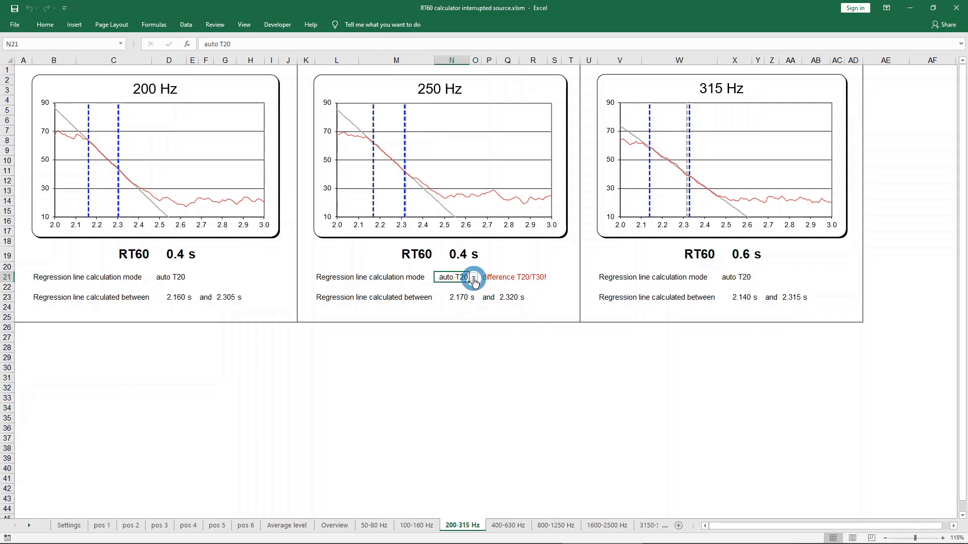
{"action": "left_click", "coordinate": [474, 281]}
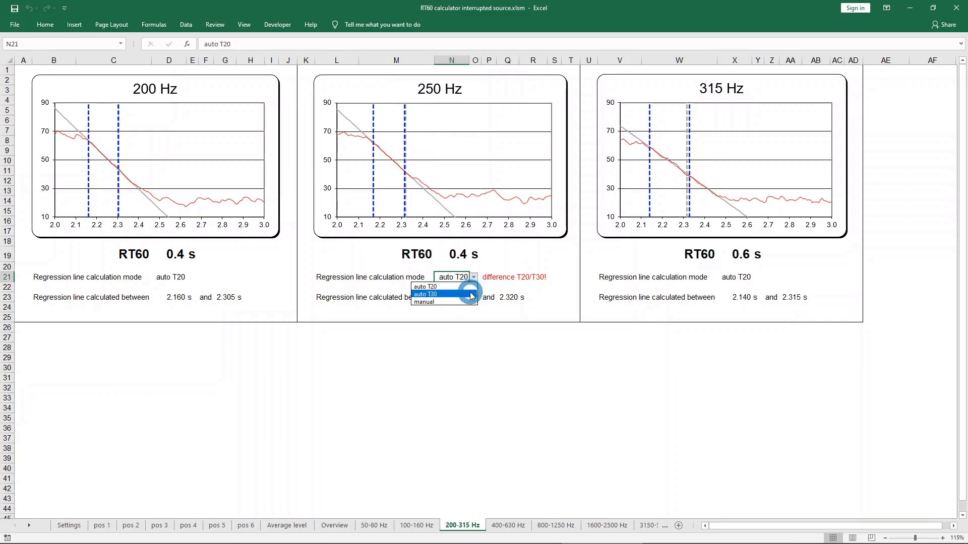
{"action": "left_click", "coordinate": [471, 296]}
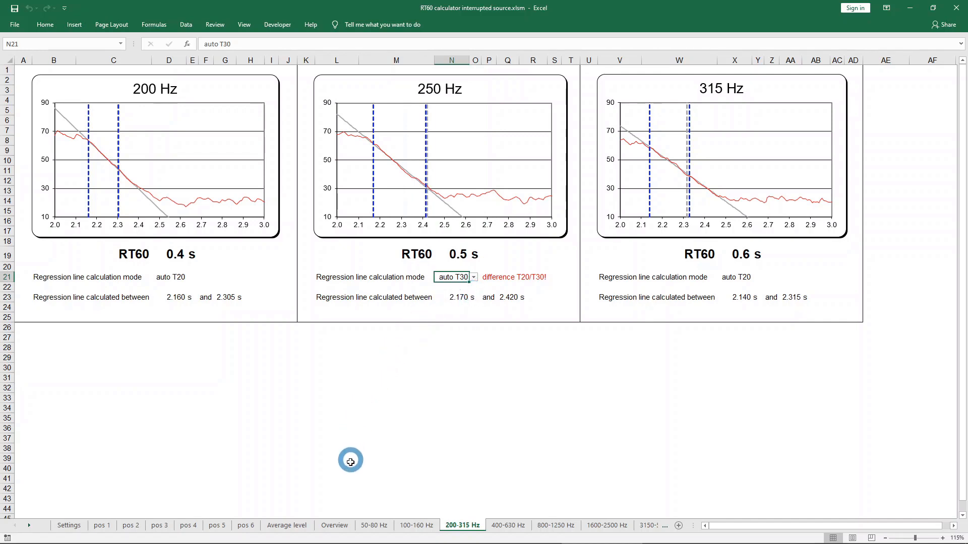
Compare the 400 Hz band's regression line with the auto T30 and auto T20 calculation modes, ending on auto T30.
{"action": "left_click", "coordinate": [335, 526]}
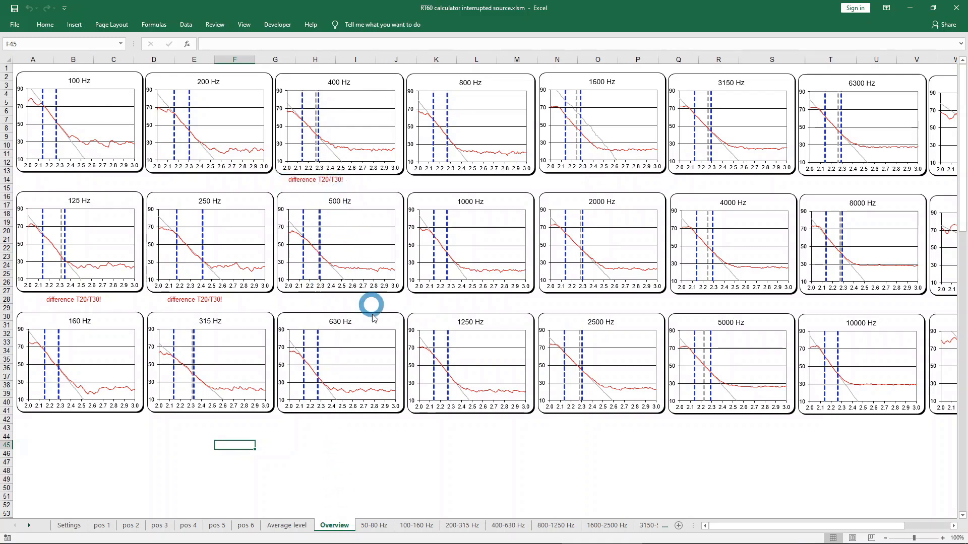
{"action": "left_click", "coordinate": [501, 526]}
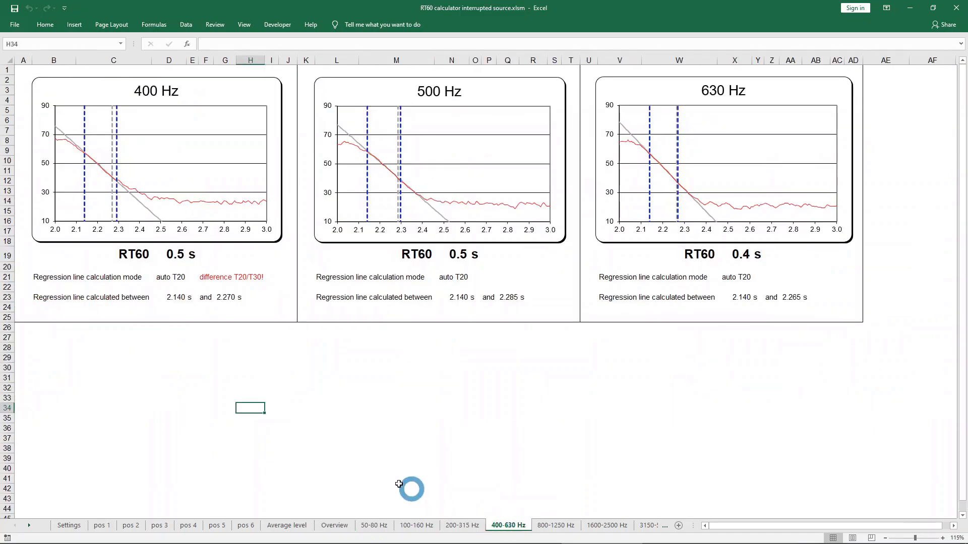
{"action": "left_click", "coordinate": [169, 277]}
{"action": "left_click", "coordinate": [192, 278]}
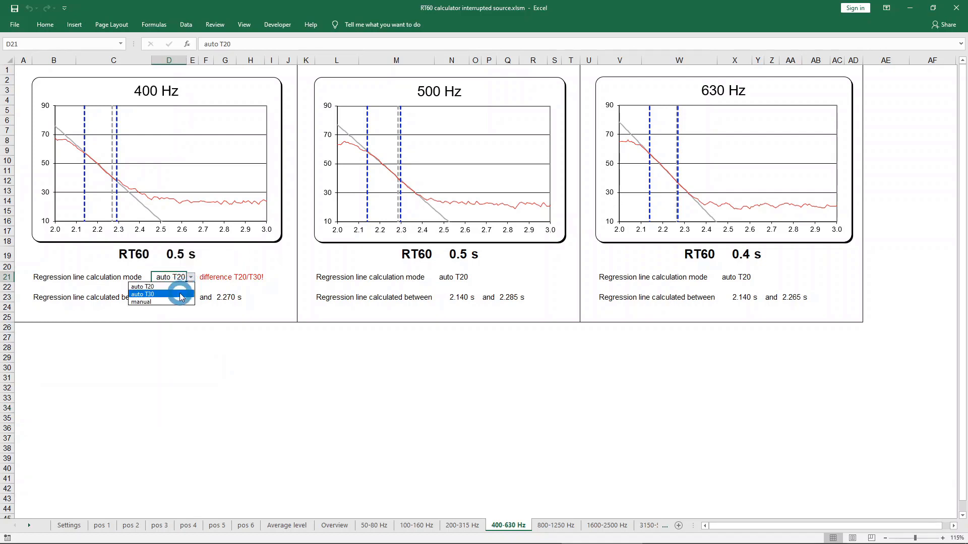
{"action": "left_click", "coordinate": [180, 295]}
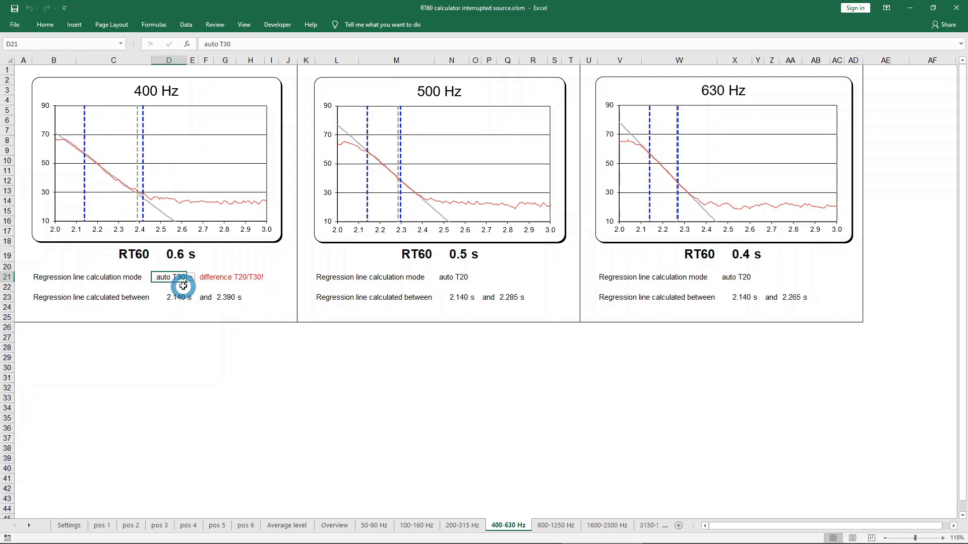
{"action": "left_click", "coordinate": [192, 282]}
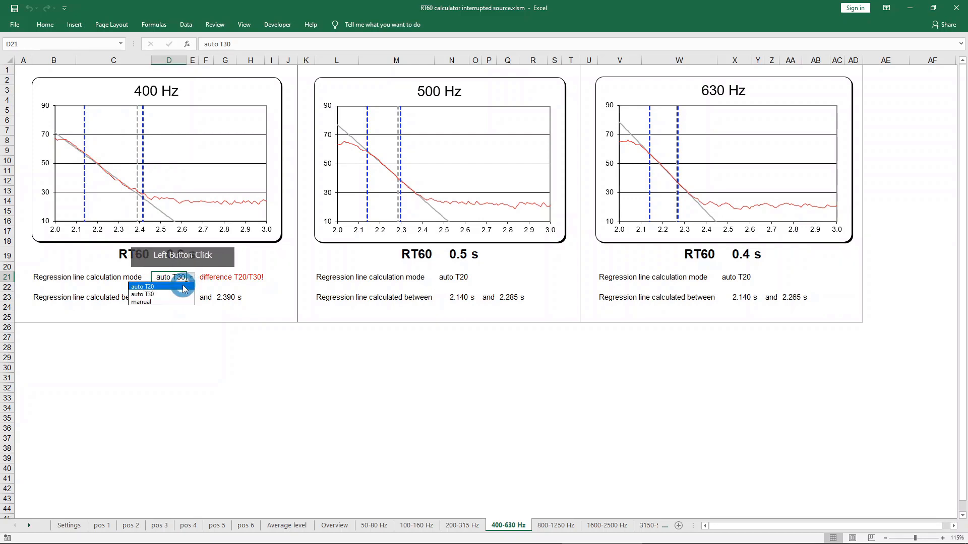
{"action": "left_click", "coordinate": [182, 285]}
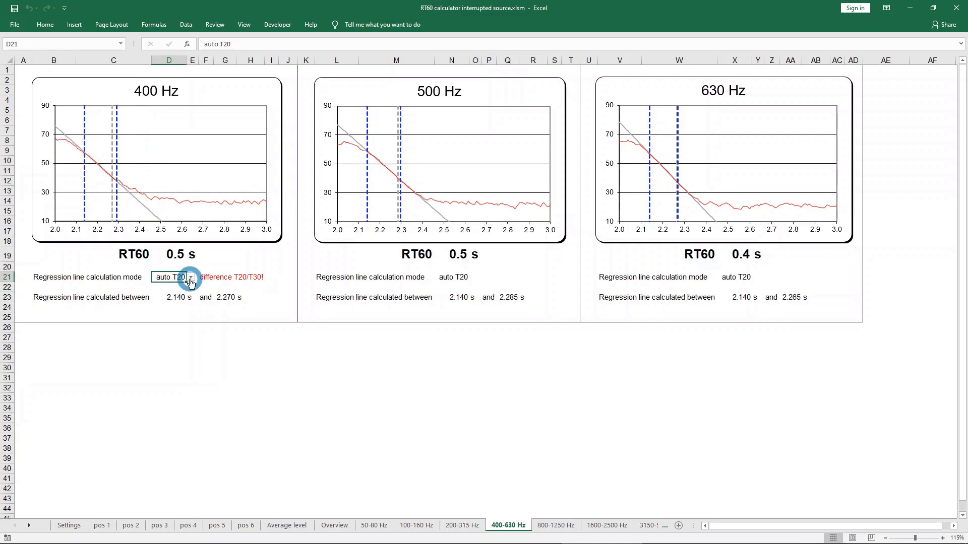
{"action": "left_click", "coordinate": [192, 282]}
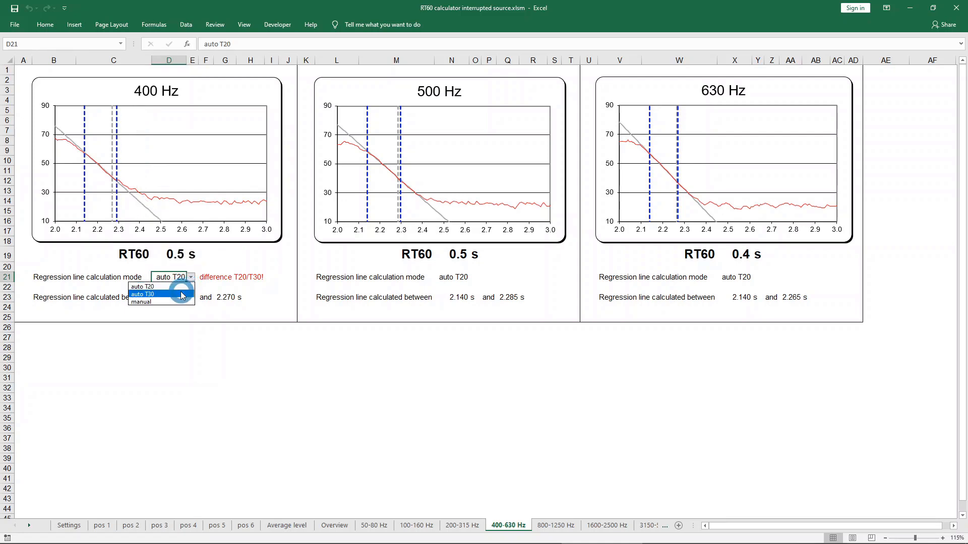
{"action": "left_click", "coordinate": [183, 295]}
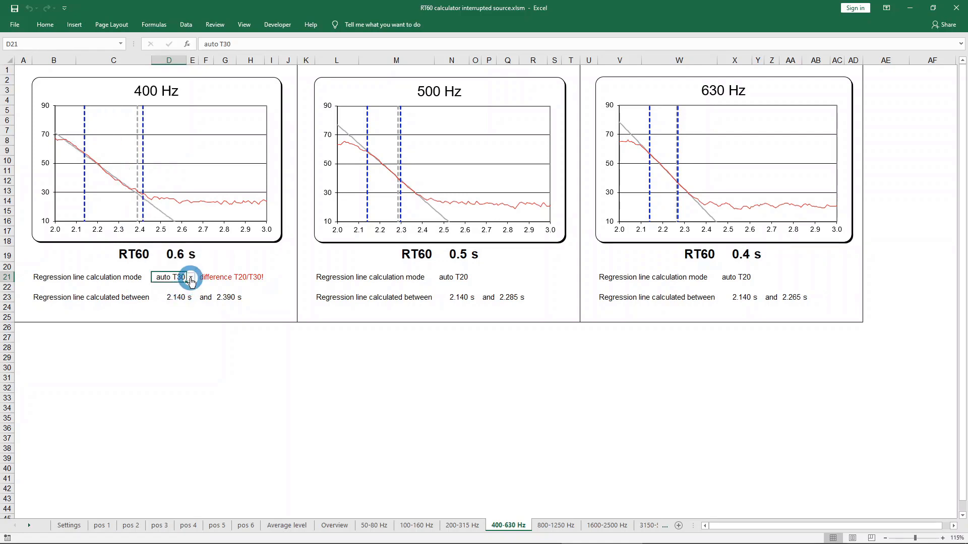
Set the 400 Hz band's regression line calculation mode to manual, calculated between 2.100 s and 2.300 s.
{"action": "left_click", "coordinate": [191, 282]}
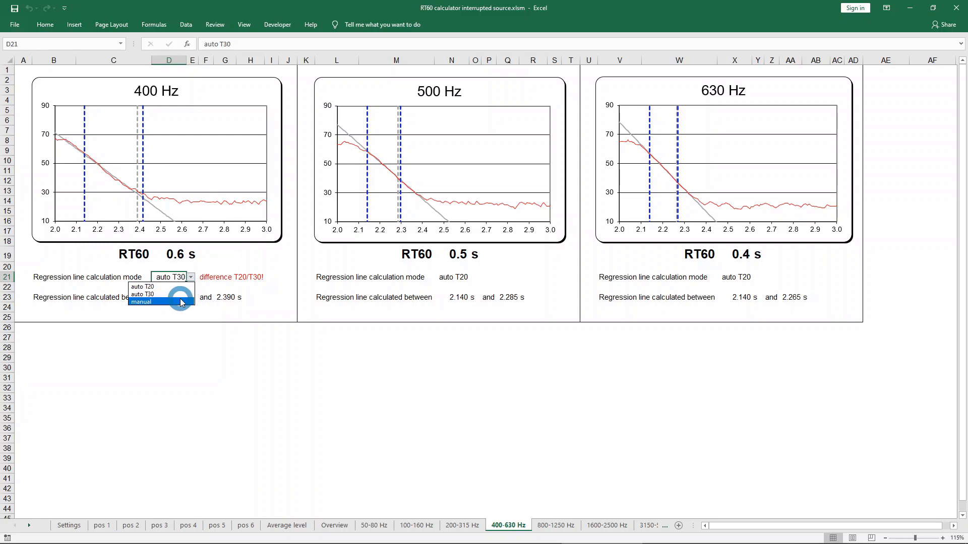
{"action": "left_click", "coordinate": [182, 301]}
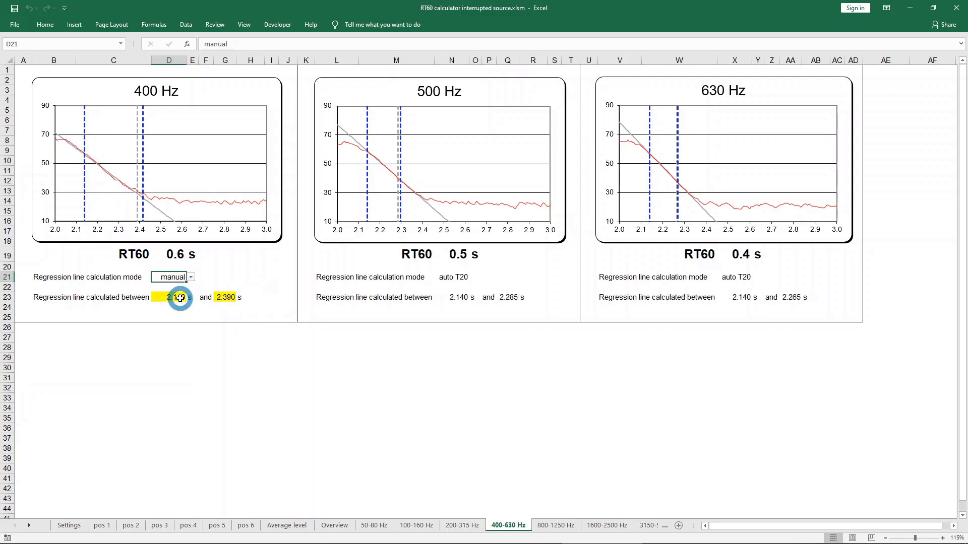
{"action": "left_click", "coordinate": [172, 297]}
{"action": "left_click", "coordinate": [261, 296]}
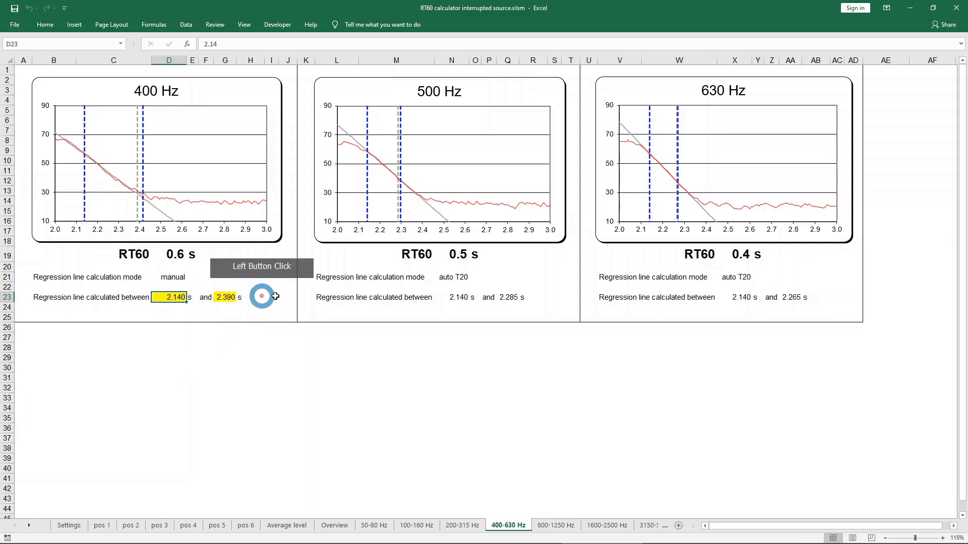
{"action": "type", "text": "2."}
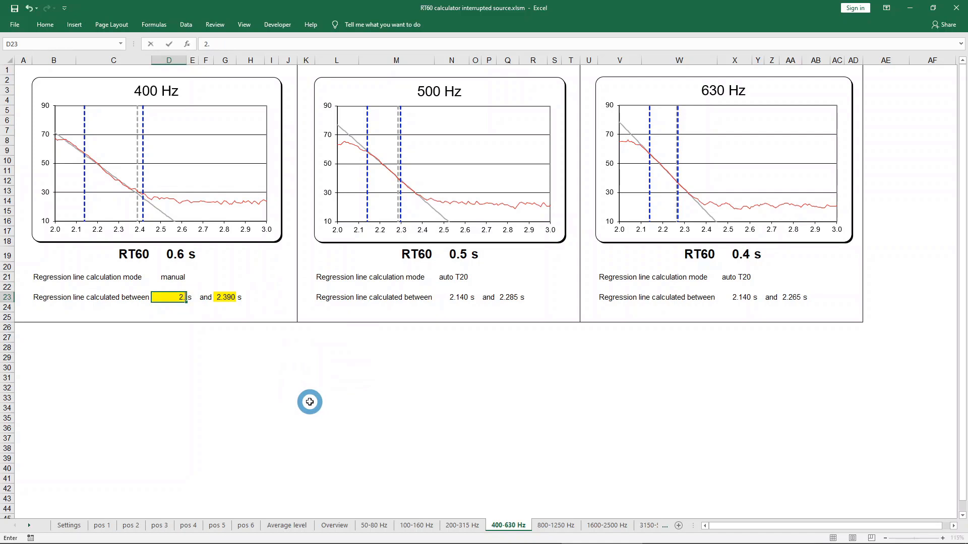
{"action": "type", "text": "100"}
{"action": "key", "text": "Tab"}
{"action": "key", "text": "Tab"}
{"action": "key", "text": "Tab"}
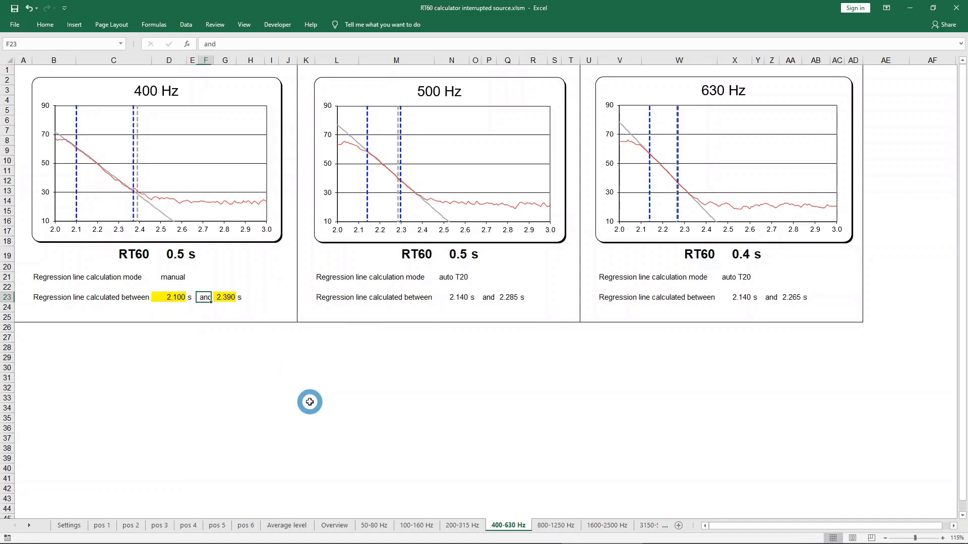
{"action": "type", "text": "2."}
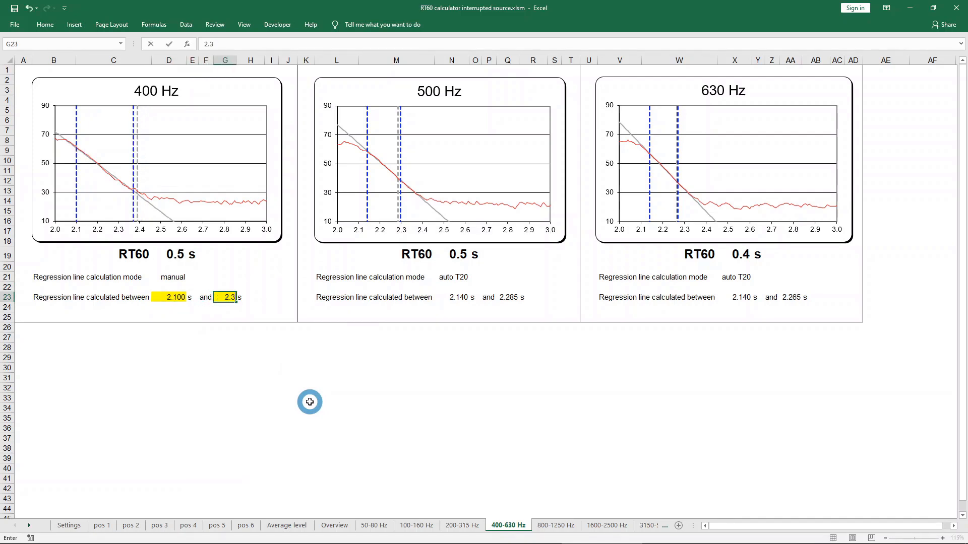
{"action": "type", "text": "300"}
{"action": "key", "text": "Return"}
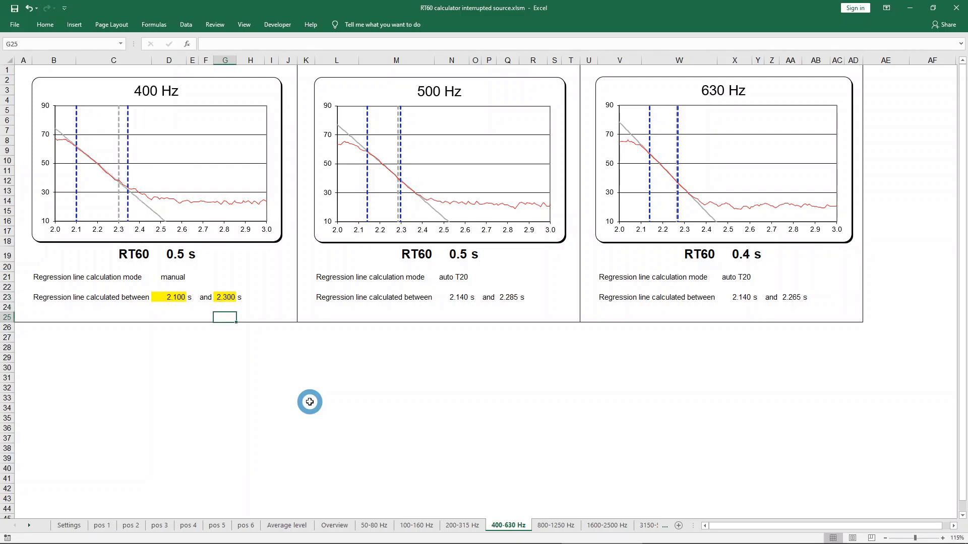
Review the decay graph overview for all frequency bands and open the REPORT sheet.
{"action": "left_click", "coordinate": [329, 528]}
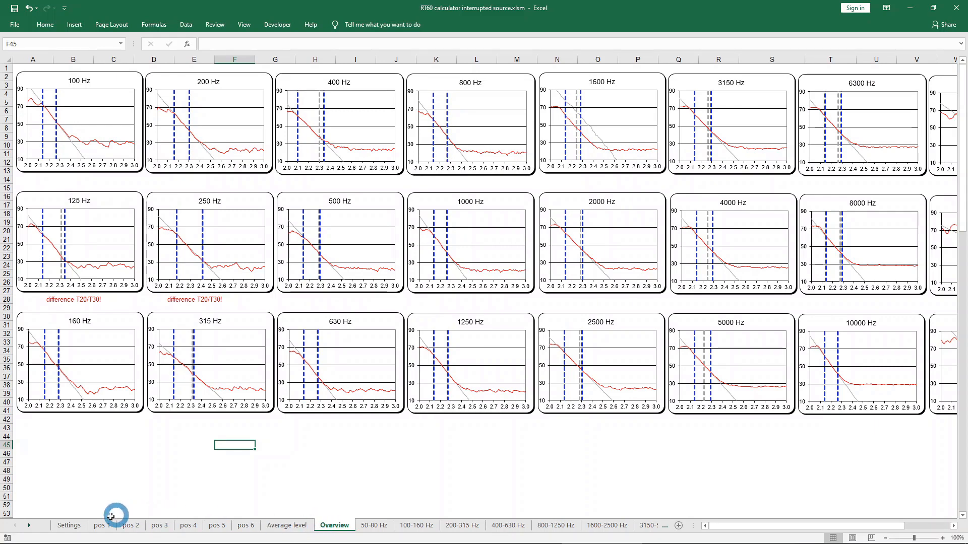
{"action": "left_click", "coordinate": [29, 526]}
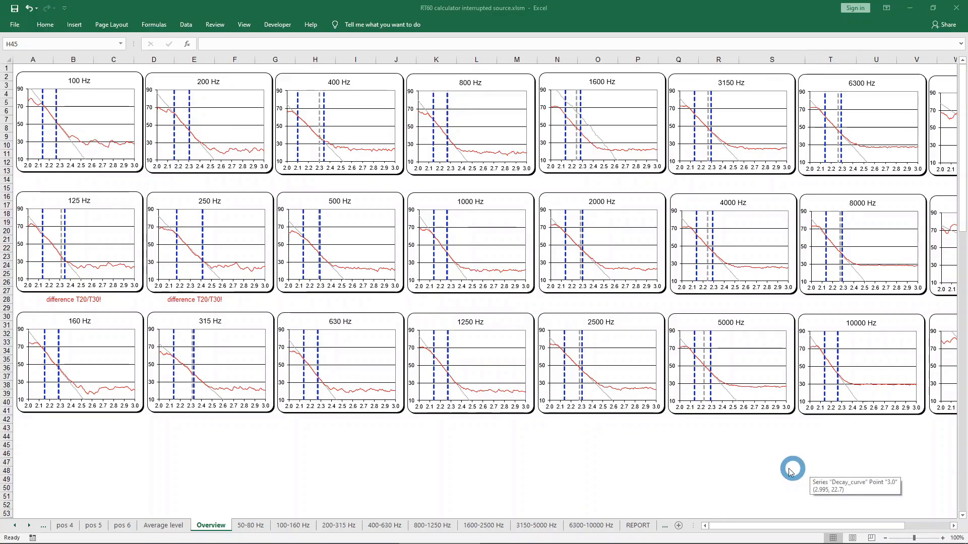
{"action": "left_click", "coordinate": [639, 526]}
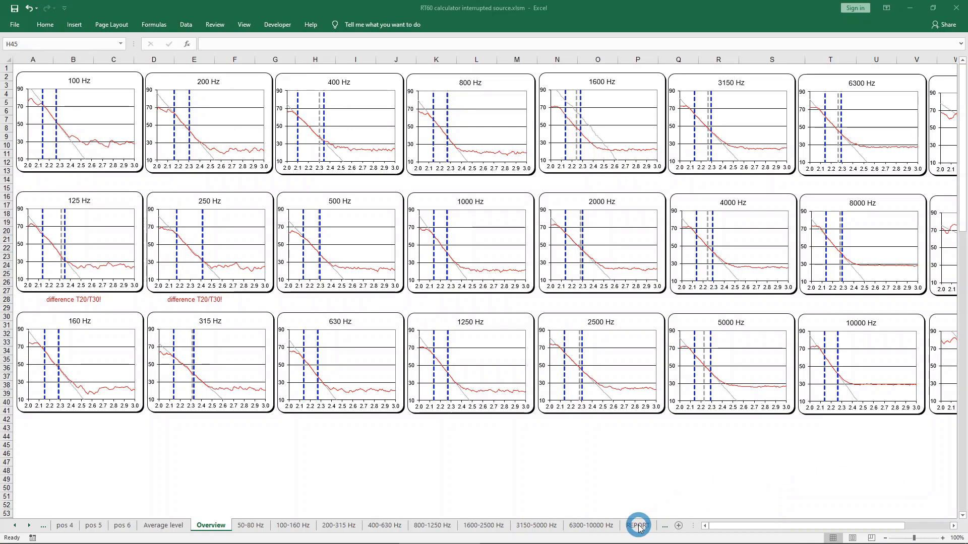
{"action": "left_click", "coordinate": [639, 527]}
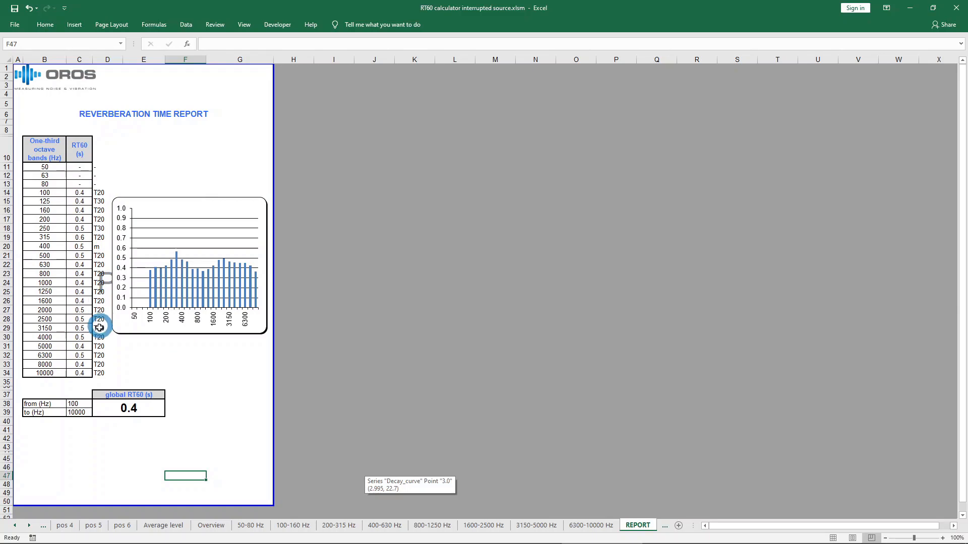
Set the frequency range of the global RT60 in the report from 400 Hz to 5000 Hz.
{"action": "left_click", "coordinate": [74, 403]}
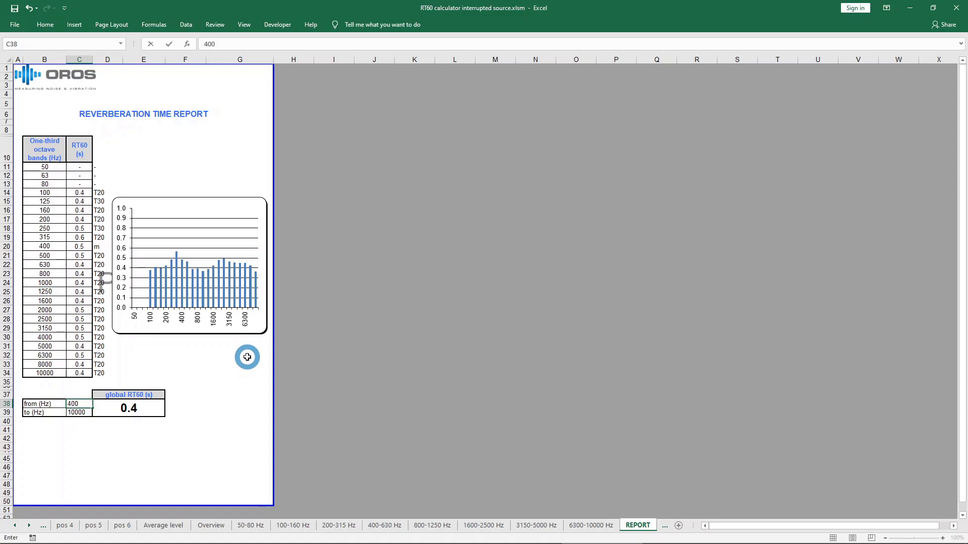
{"action": "key", "text": "Return"}
{"action": "type", "text": "5"}
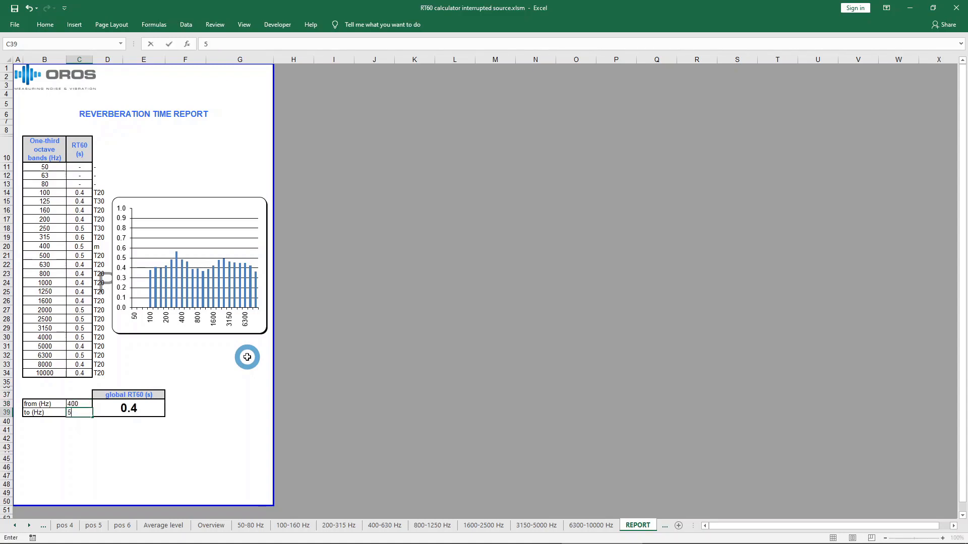
{"action": "key", "text": "Return"}
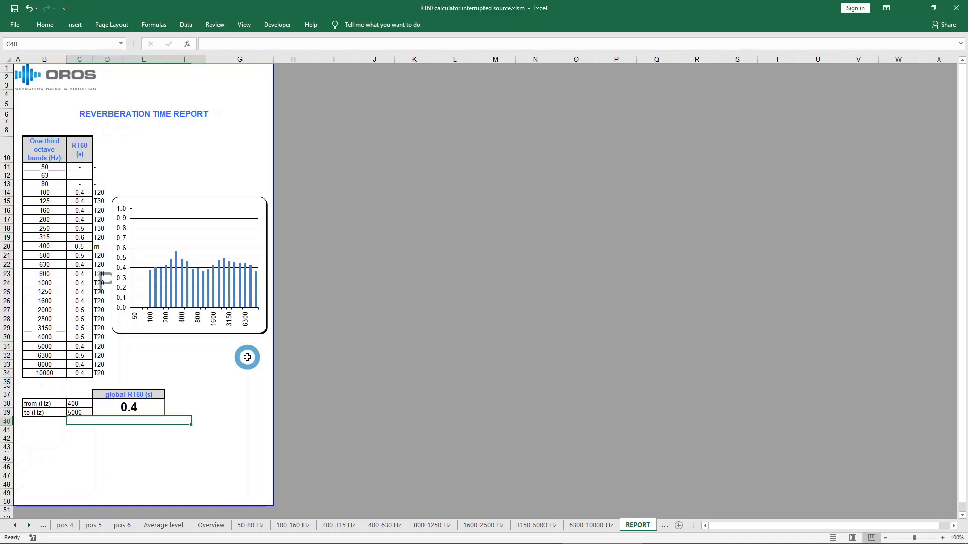